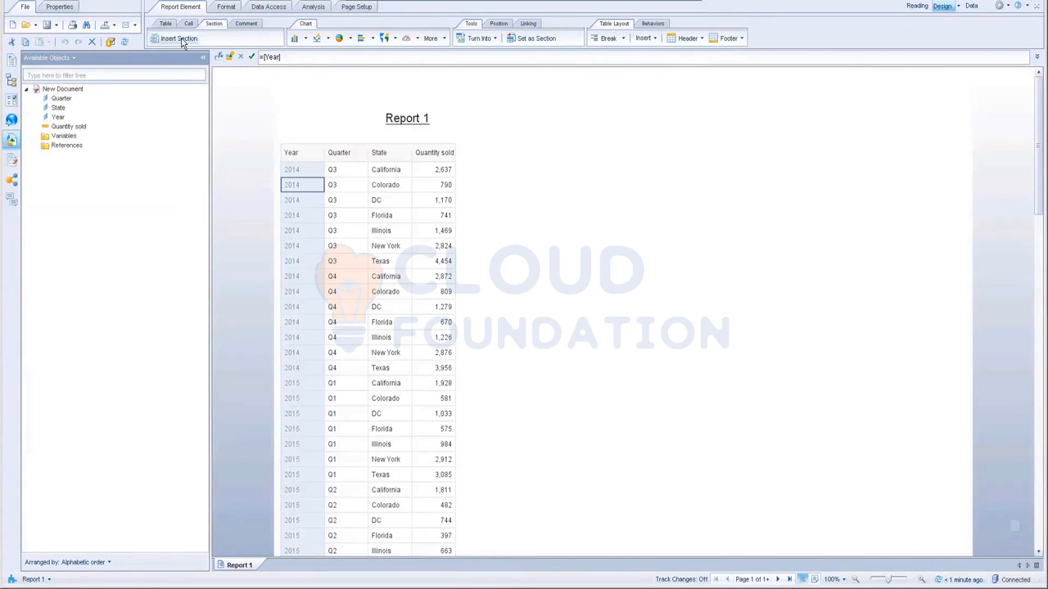
Step: Insert a report section based on the Year object at the table's Year column
click(182, 42)
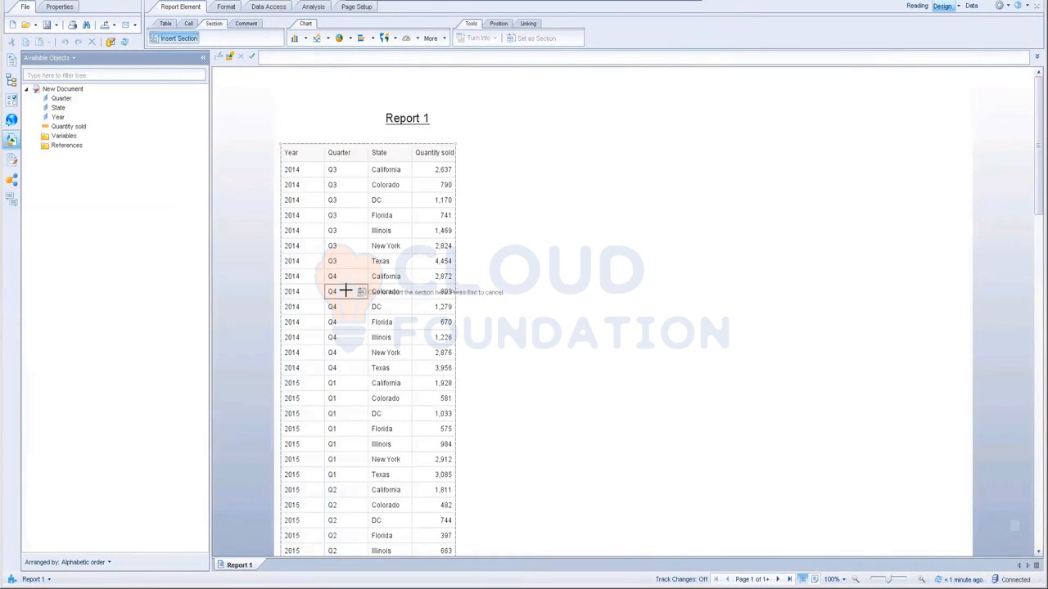
click(298, 289)
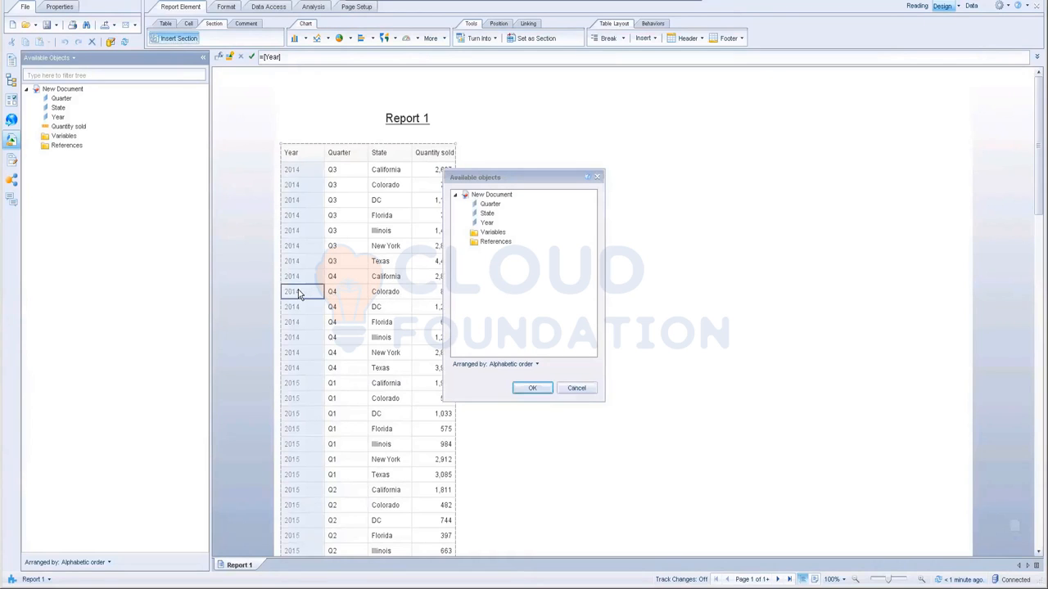
click(487, 222)
click(533, 389)
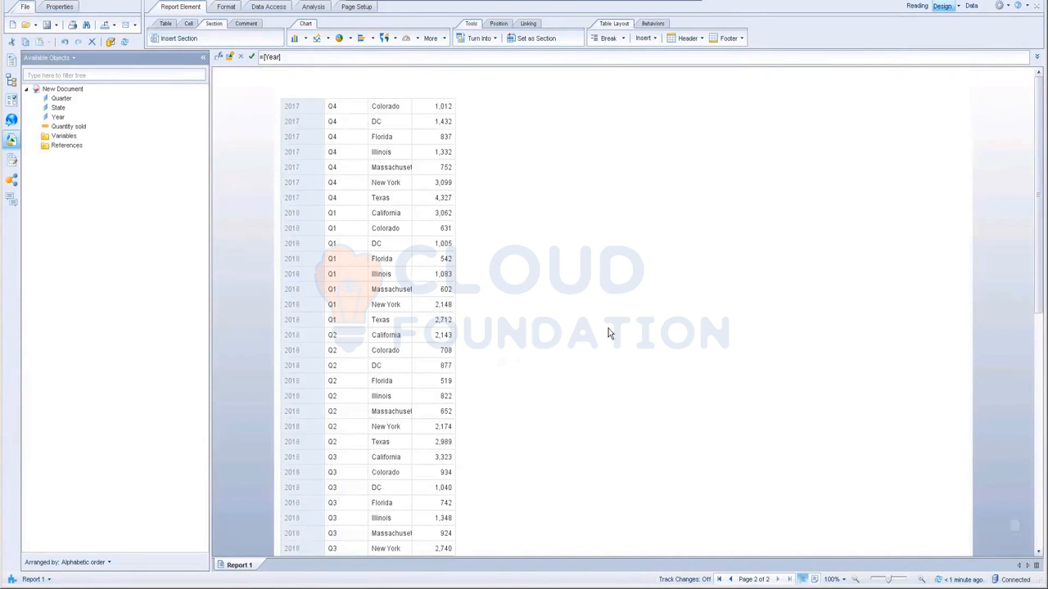
Step: Set the table's Year column as a section and look over the resulting report
click(719, 579)
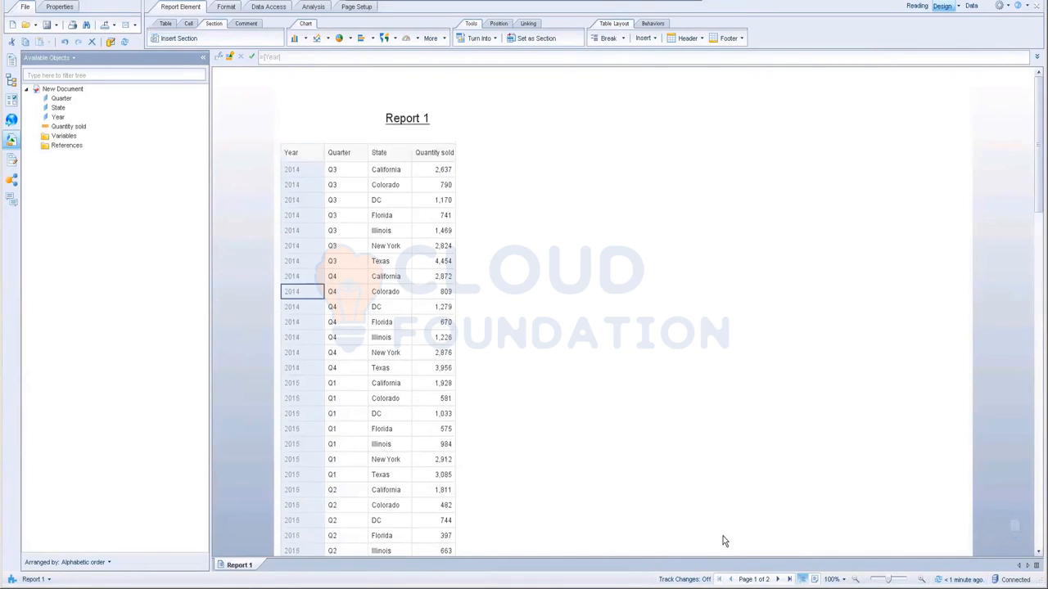
right_click(294, 212)
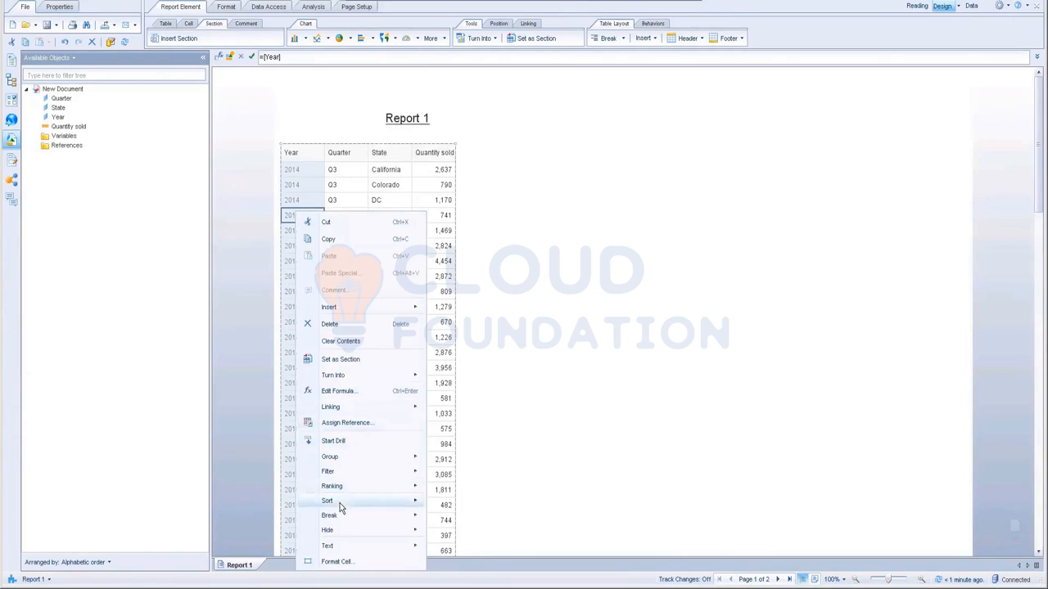
mouse_move(337, 534)
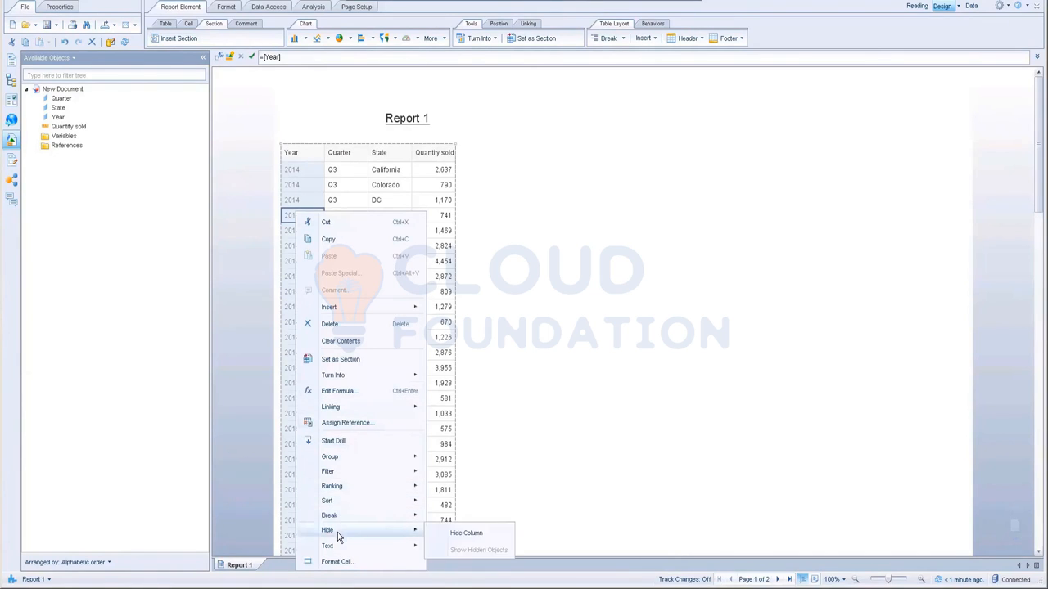
click(331, 361)
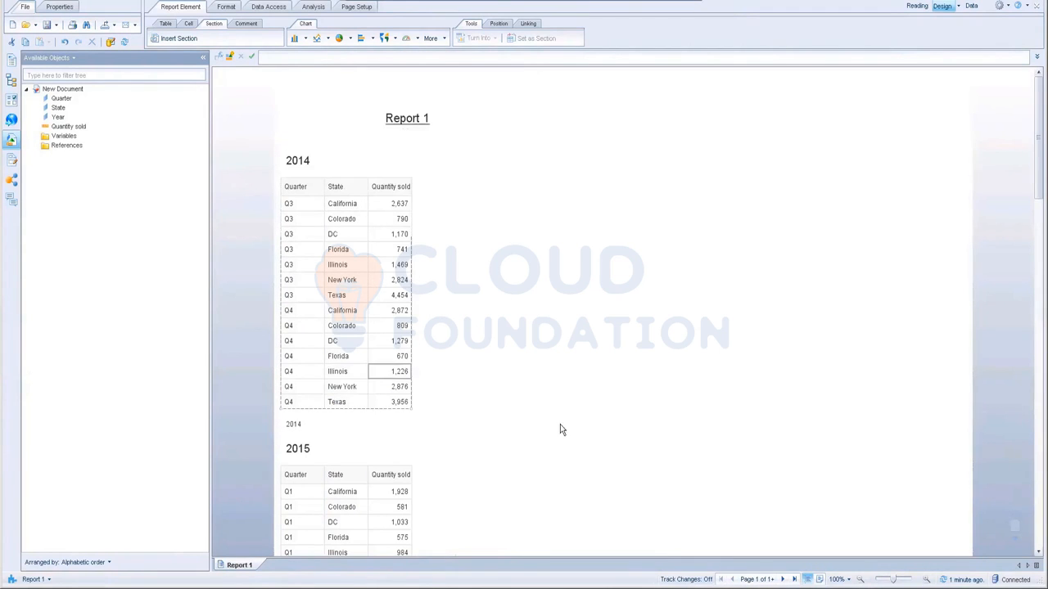
scroll(562, 434, down, 3)
scroll(531, 393, up, 3)
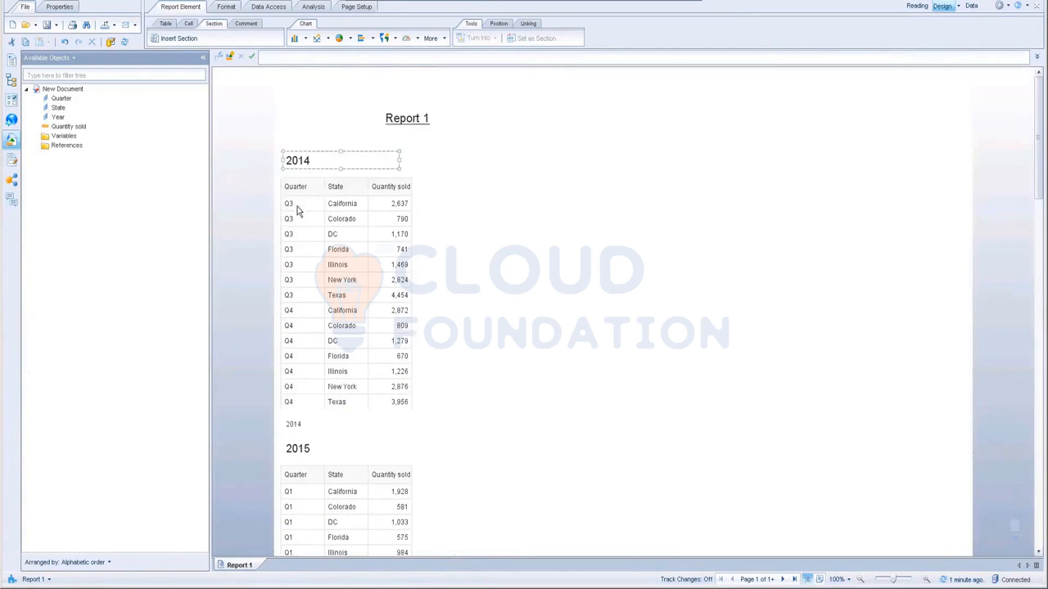
Step: Set the Quarter column as a section within the Year sections
click(300, 279)
right_click(300, 279)
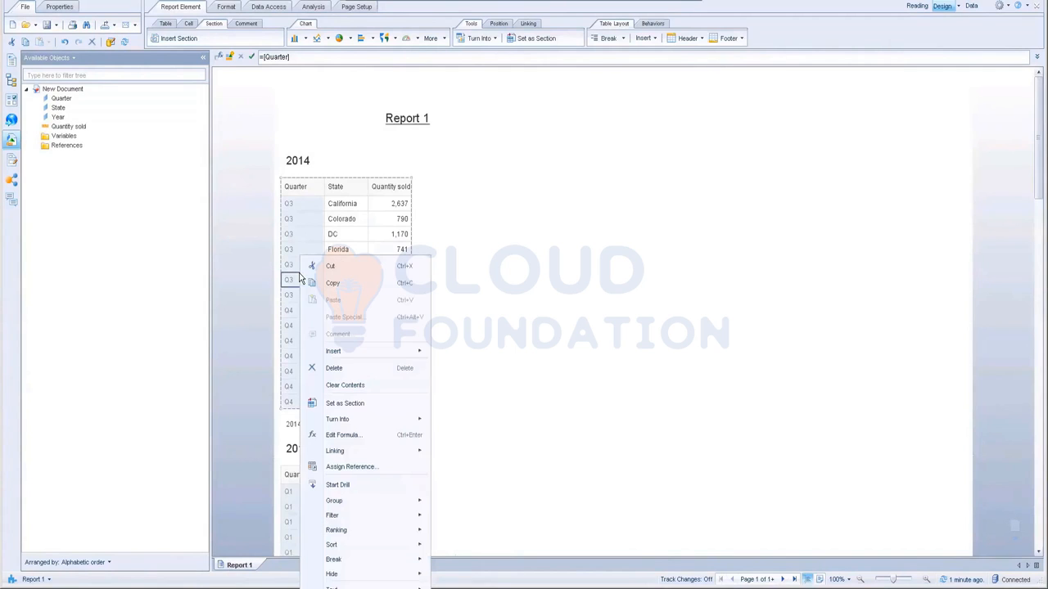
click(337, 407)
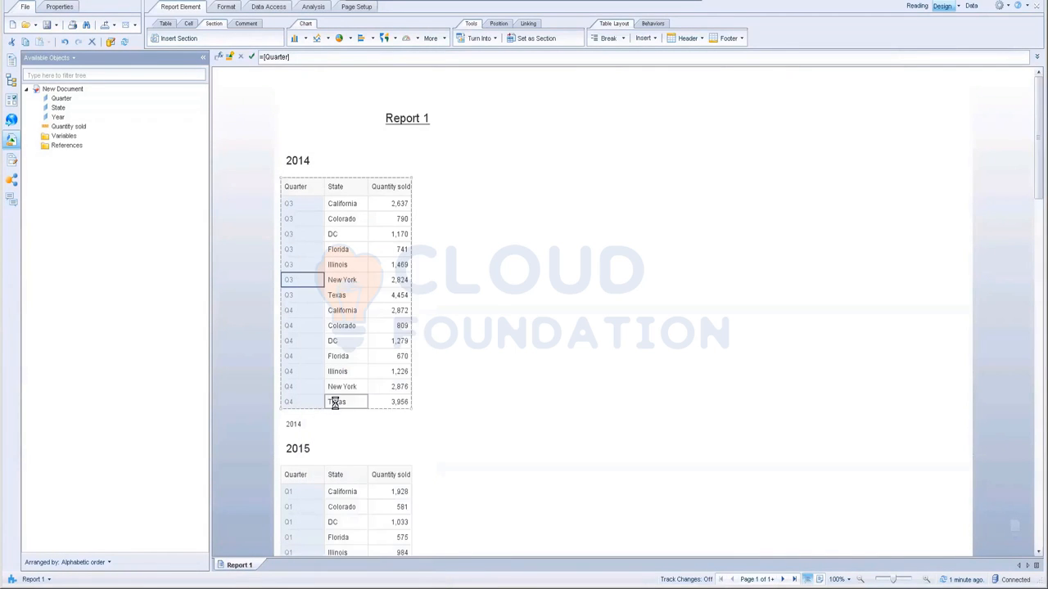
Step: Inspect the Year and Quarter section cells, and switch to Word to review the Activity 4 instructions on creating sections
click(314, 163)
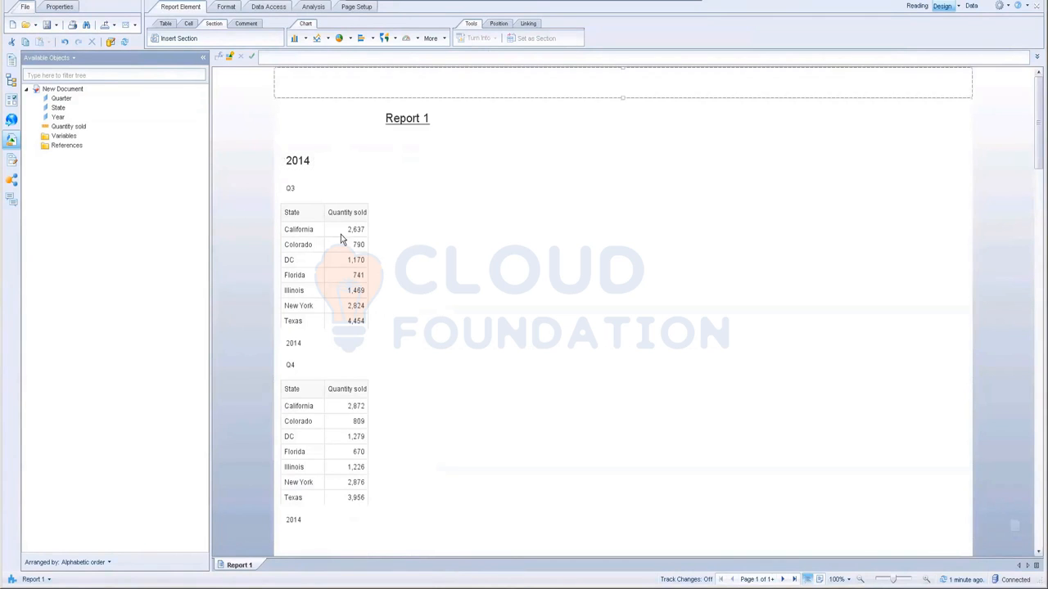
click(311, 226)
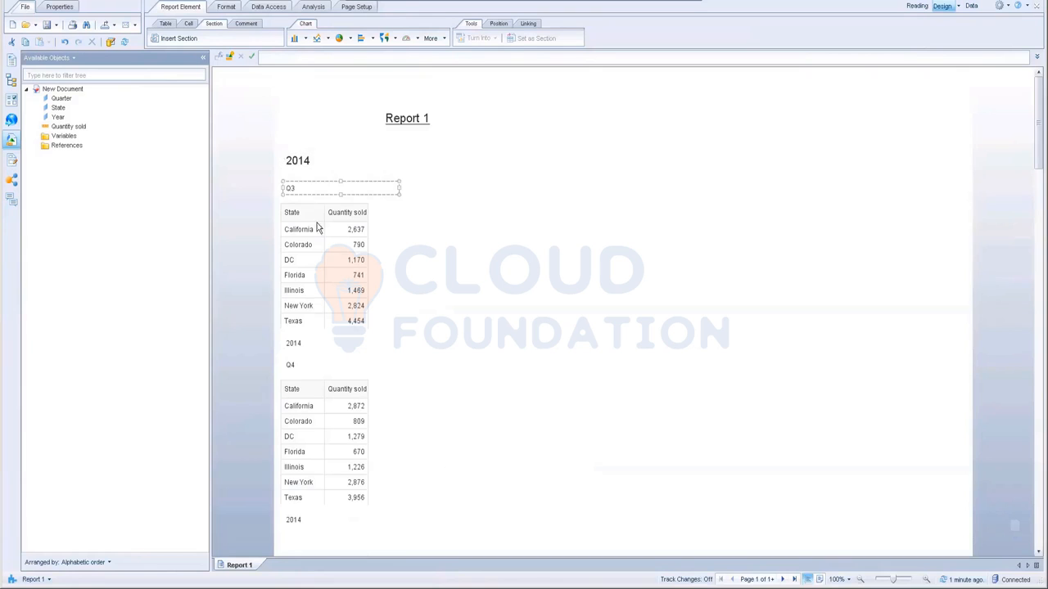
click(315, 347)
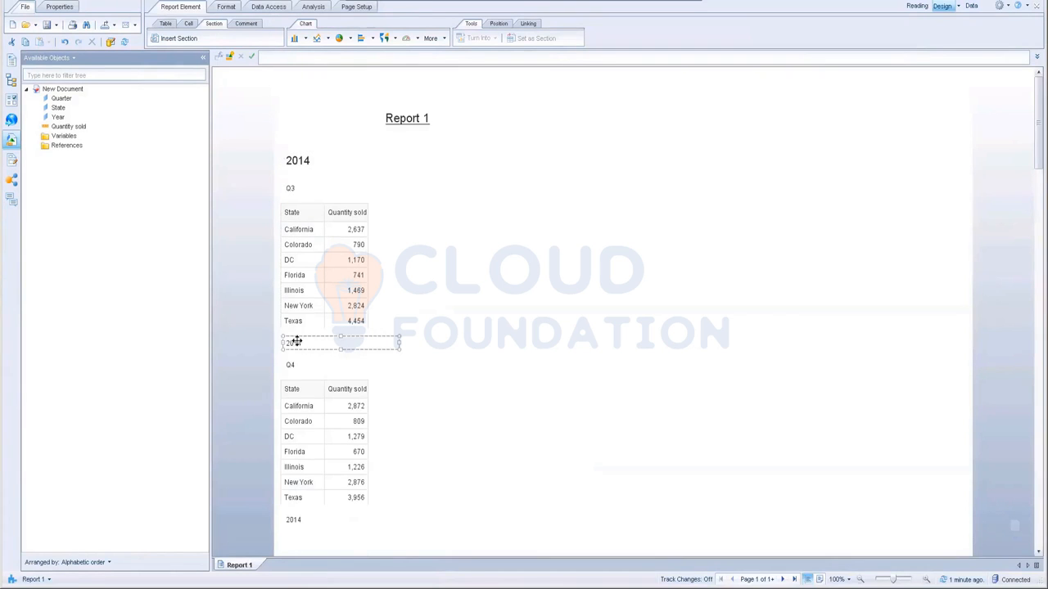
click(296, 162)
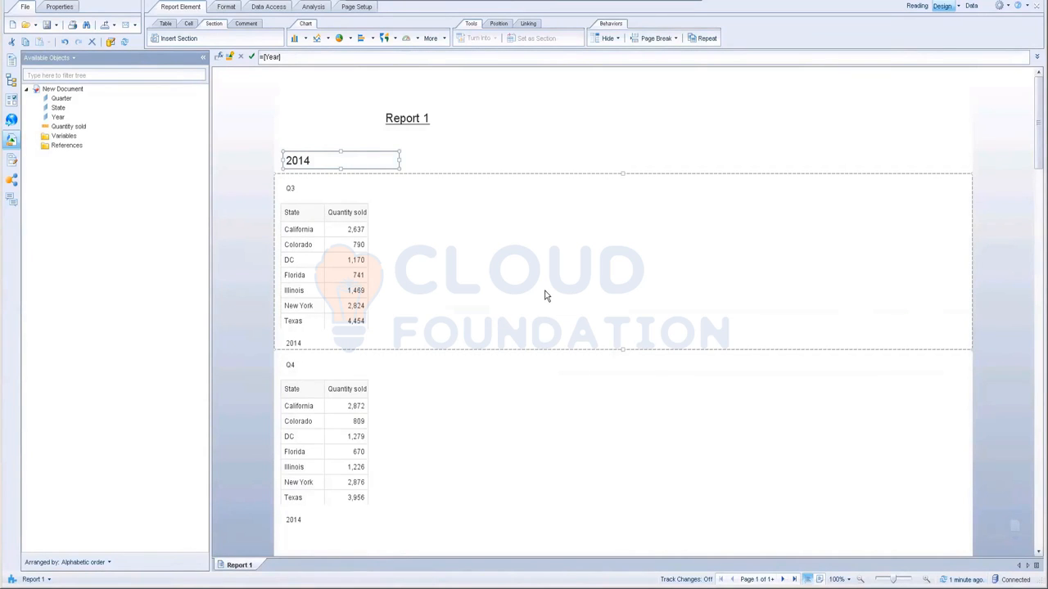
scroll(545, 294, down, 1)
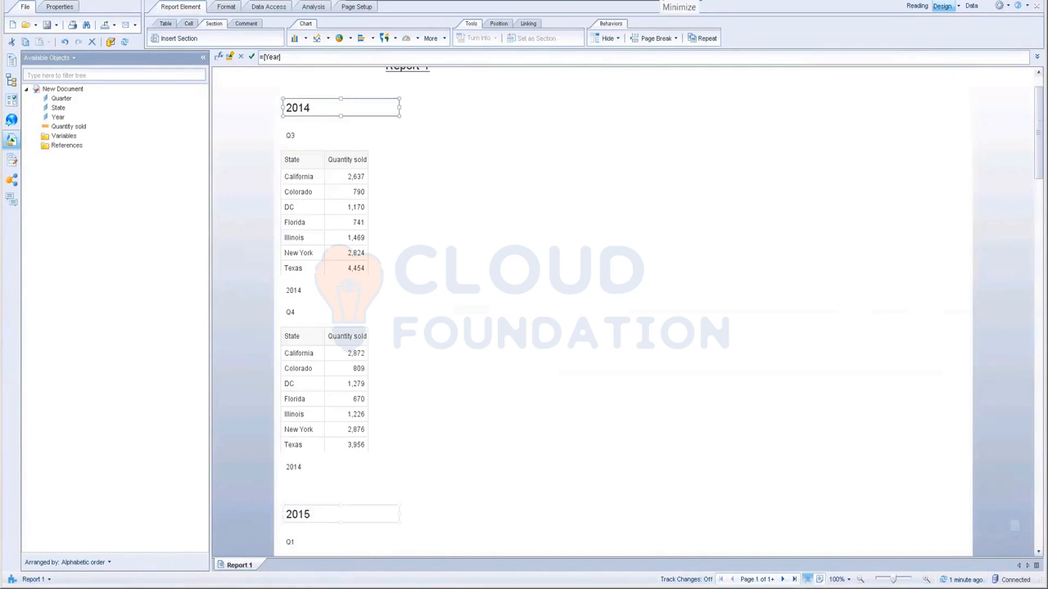
click(665, 4)
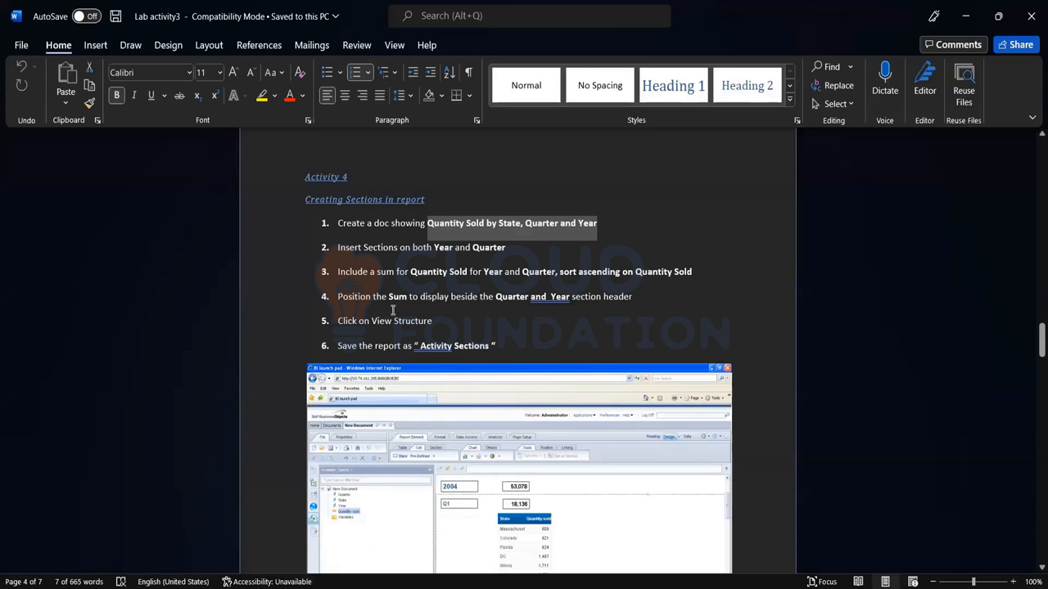
scroll(653, 348, down, 1)
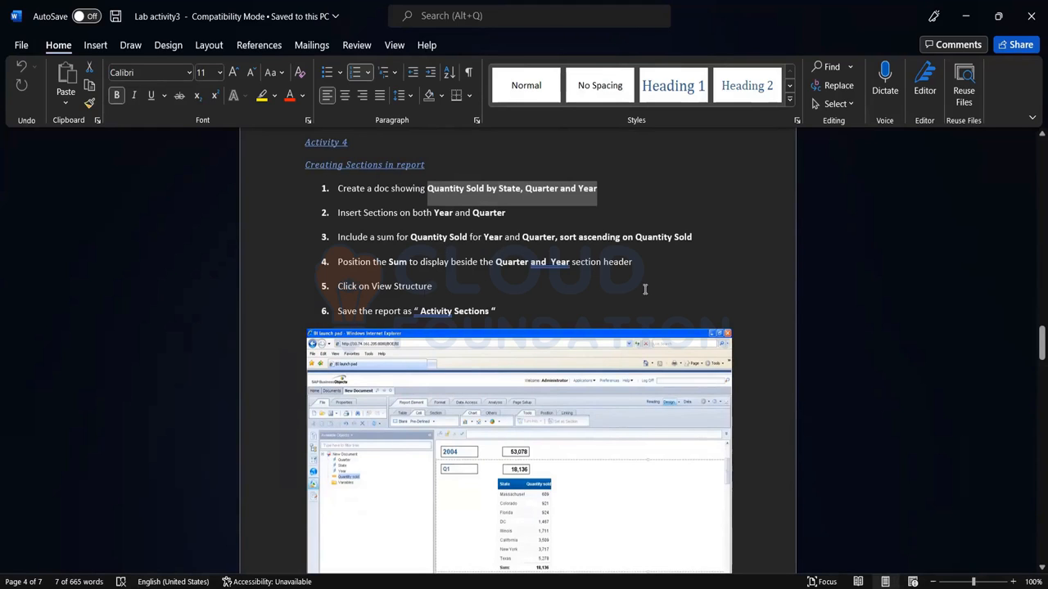
scroll(642, 297, down, 2)
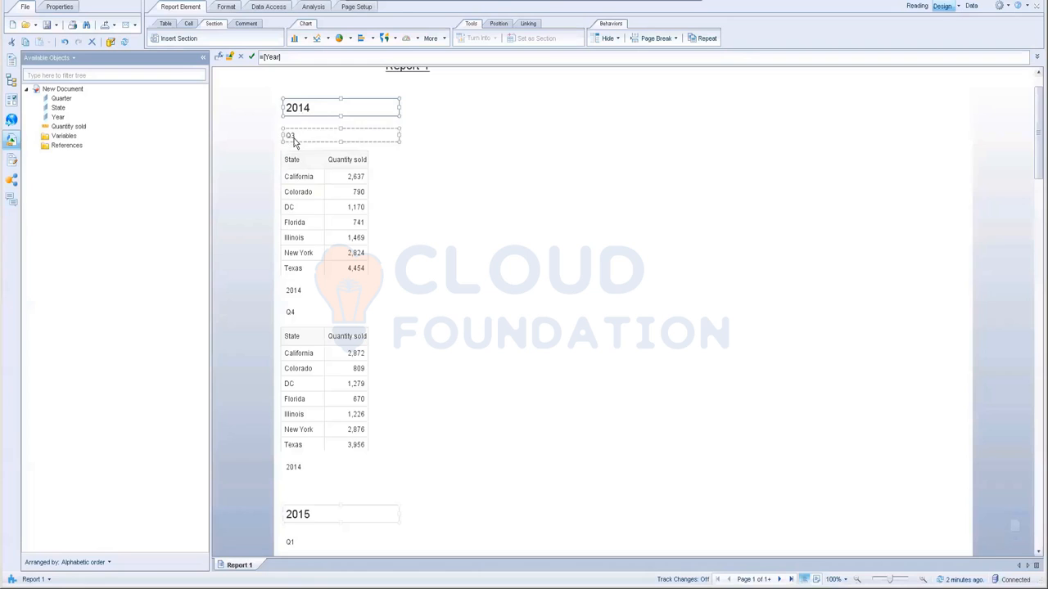
Step: Add a Sum calculation to the Quantity sold column of the section tables in the report
click(309, 229)
right_click(309, 230)
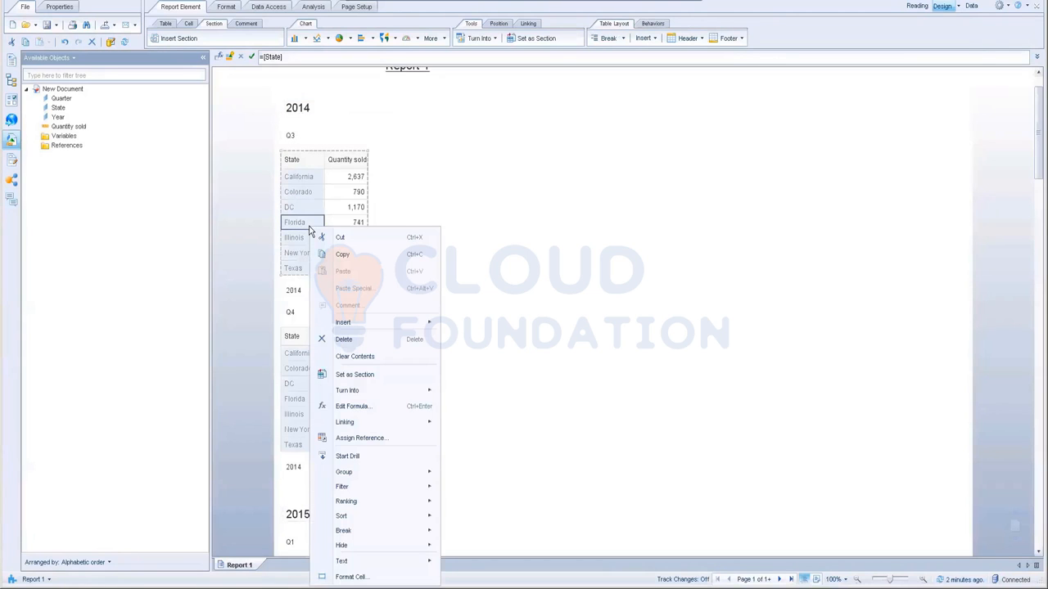
click(350, 212)
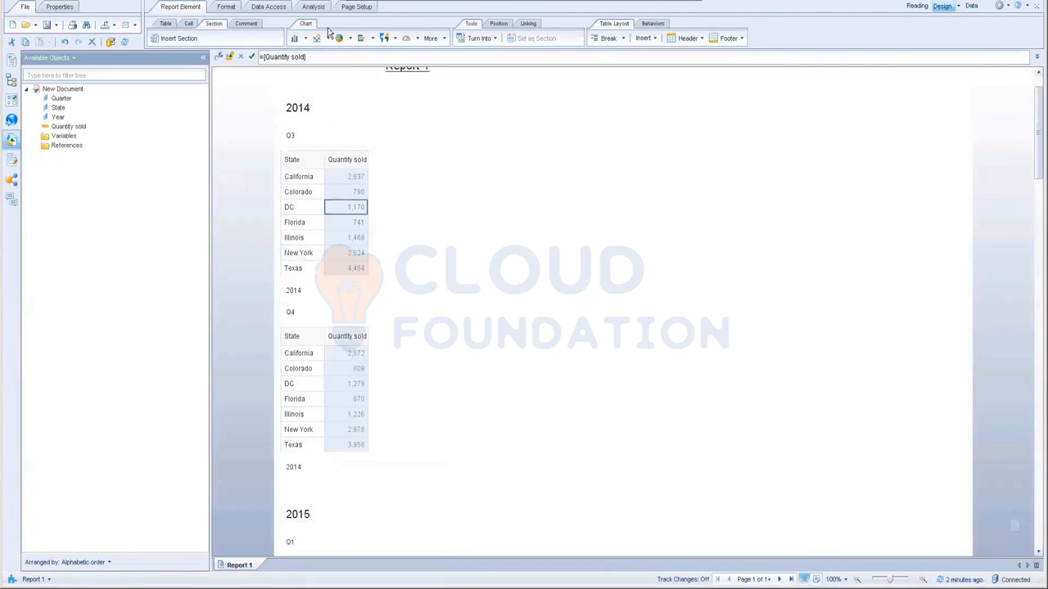
click(314, 6)
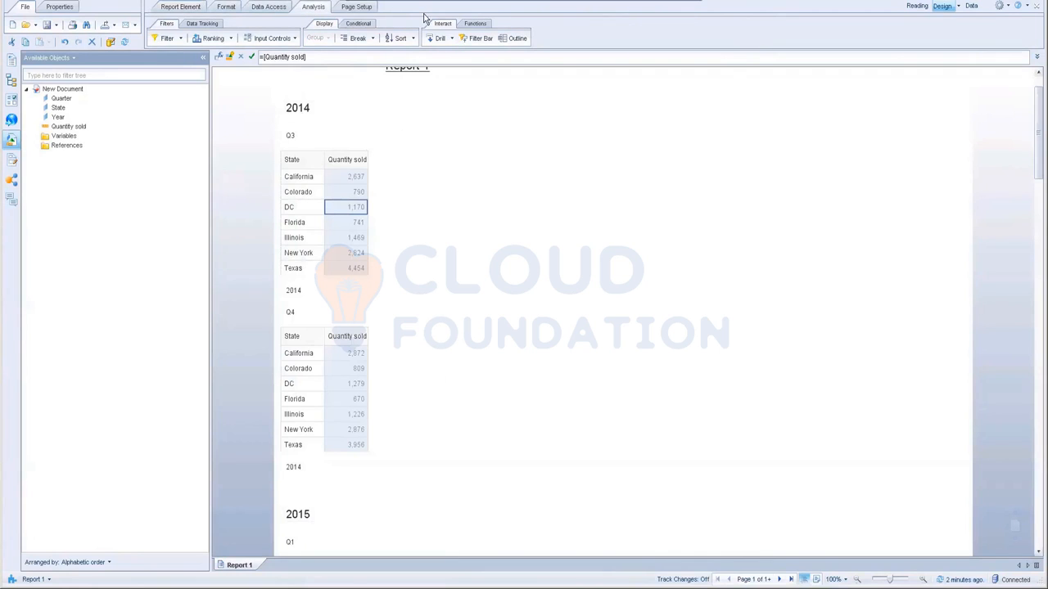
click(471, 25)
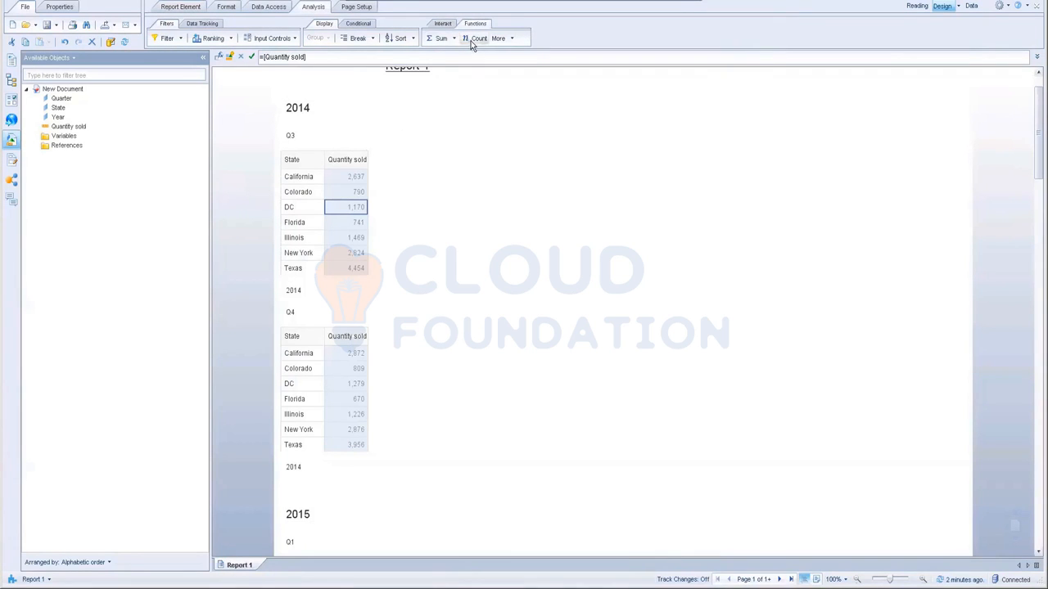
click(442, 38)
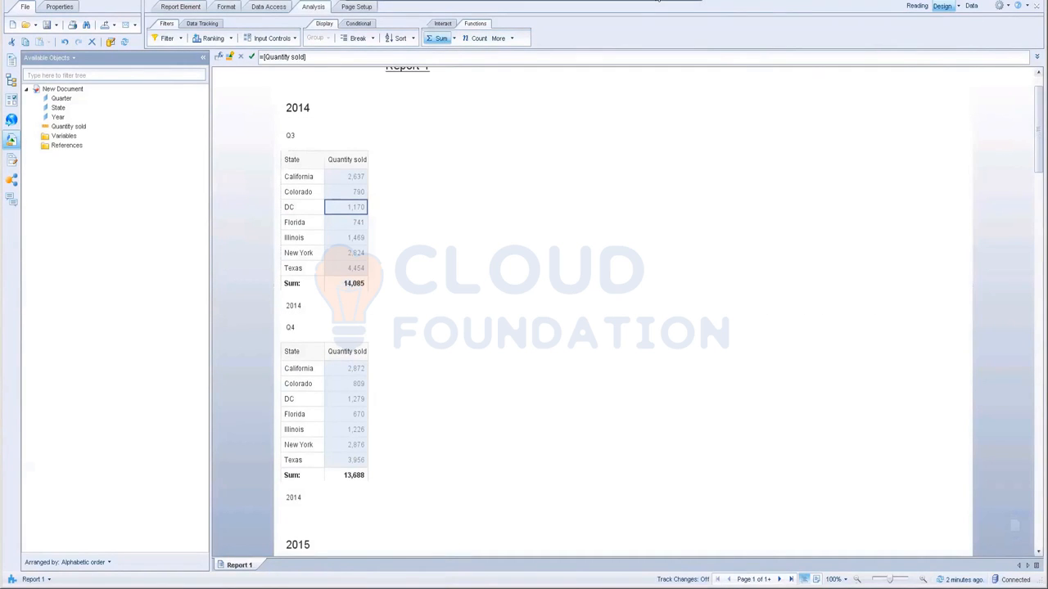
Step: Copy the formula =Sum([Quantity sold]) from the Q3 table's sum cell
click(652, 5)
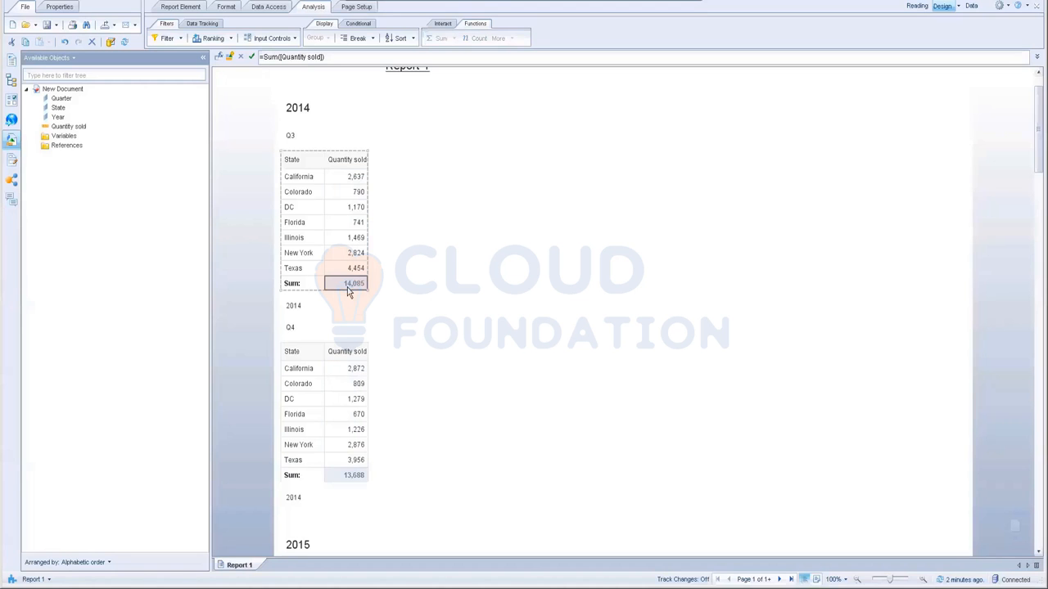
click(334, 57)
key(ctrl+c)
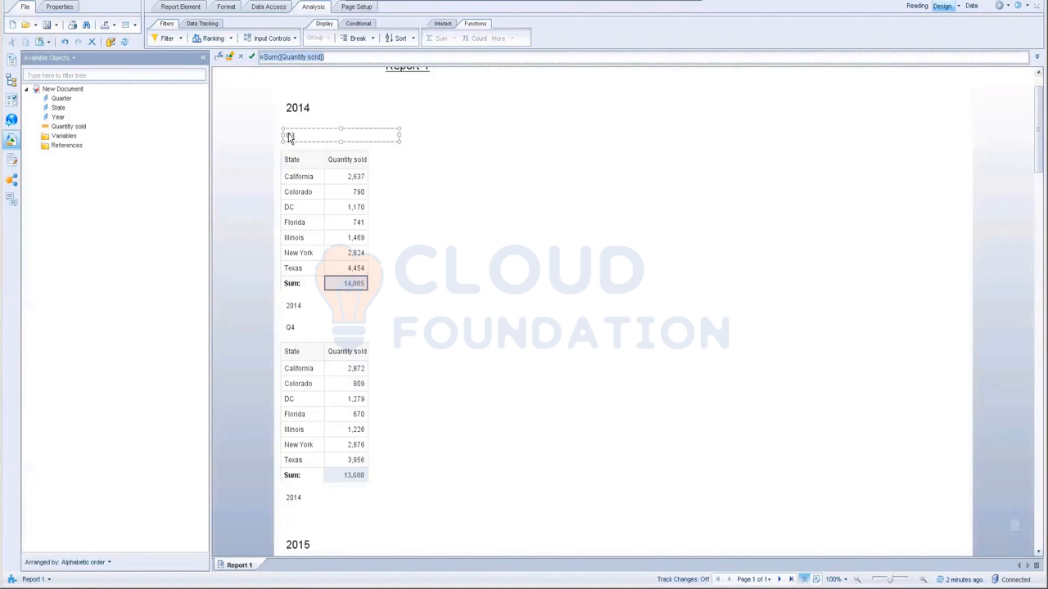
click(323, 137)
double_click(323, 136)
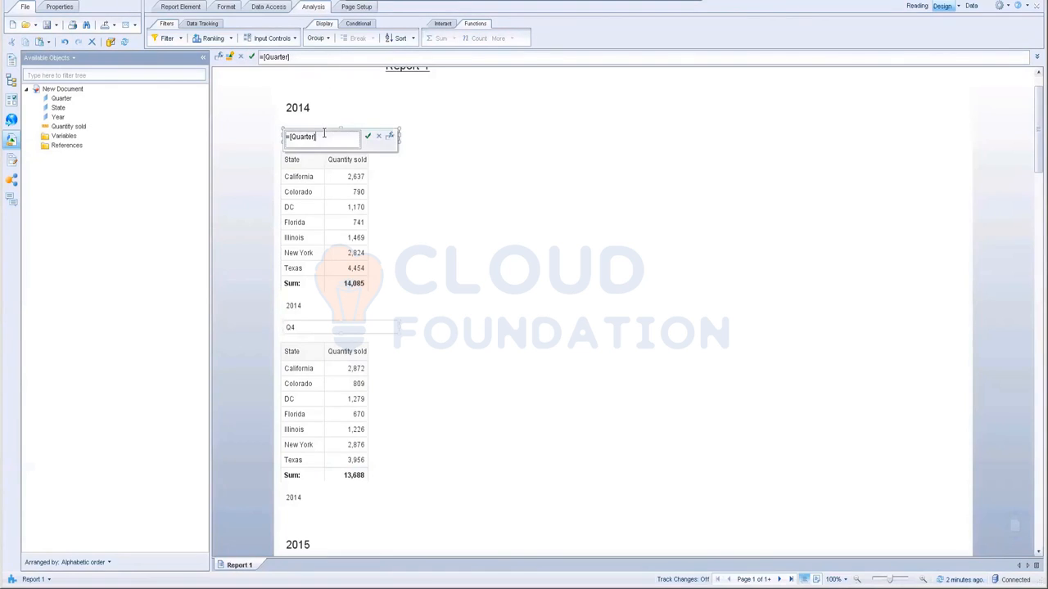
click(544, 167)
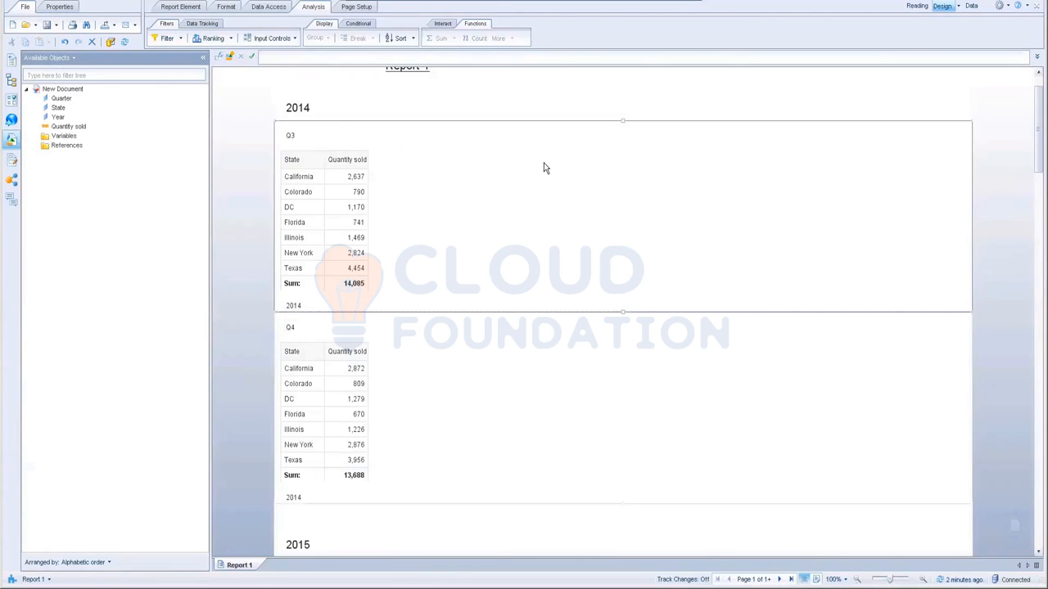
Step: Change the Quarter section header's formula to ="[Quarter]"+Sum([Quantity sold]) and apply it
click(297, 139)
click(322, 56)
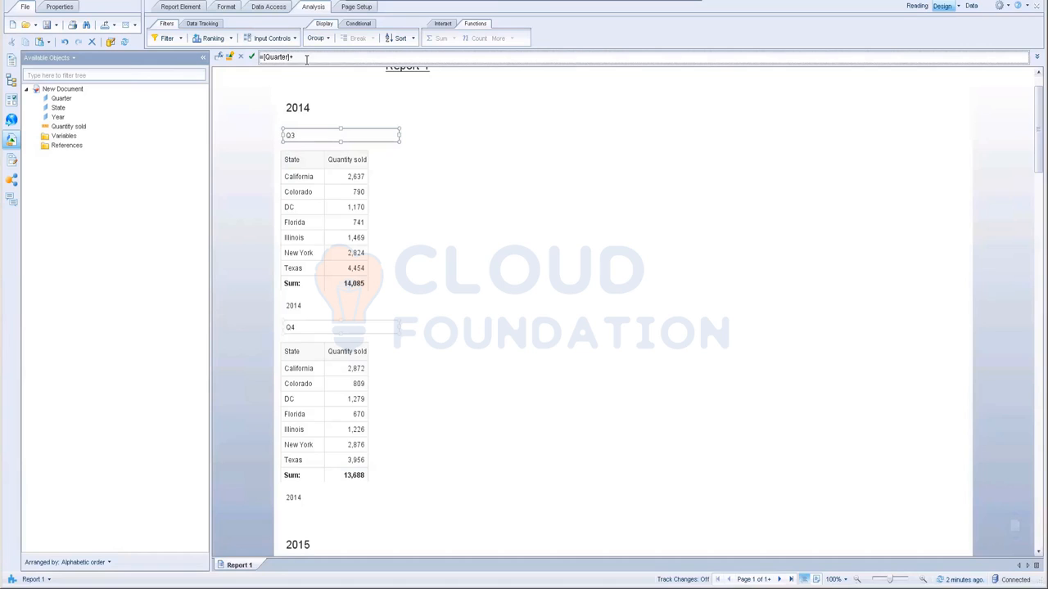
key(ctrl+v)
key(Delete)
text(")
click(262, 57)
text(")
click(250, 57)
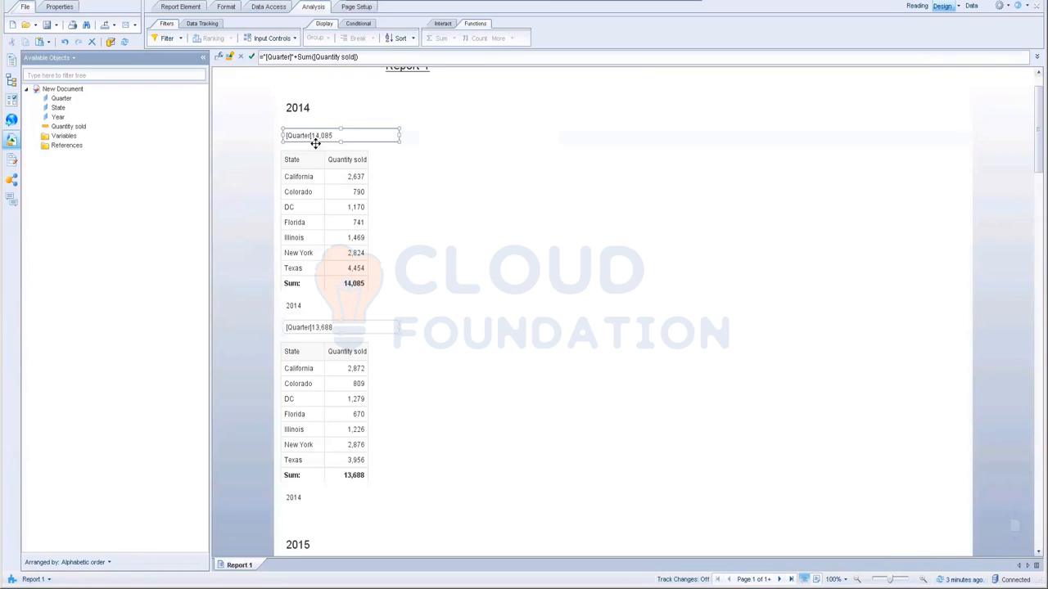
Step: Insert a quoted string of blank spaces between the quarter and the sum in the section header formula
click(299, 58)
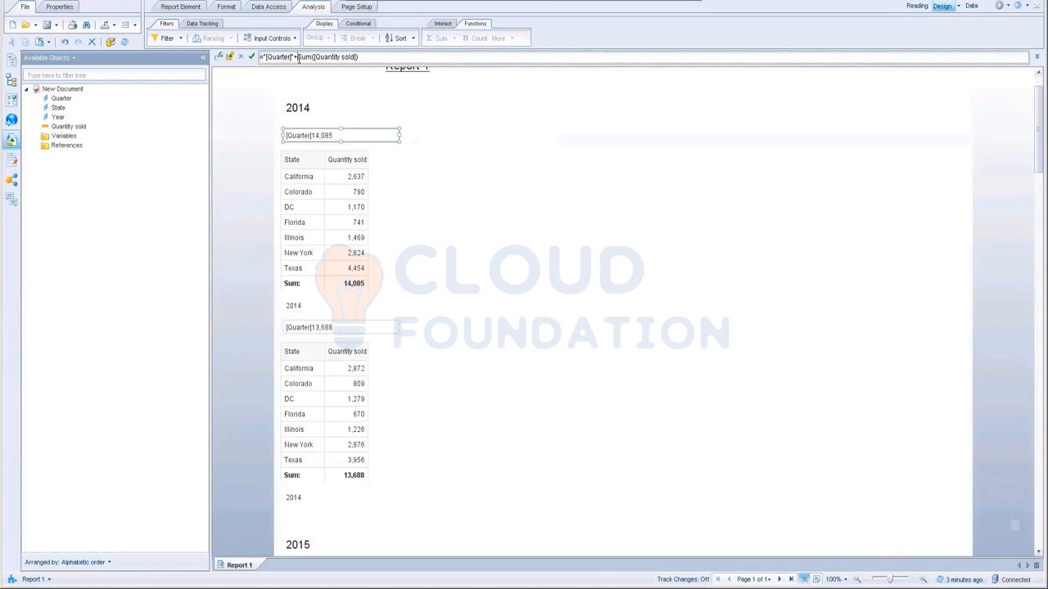
text("        "+)
click(253, 57)
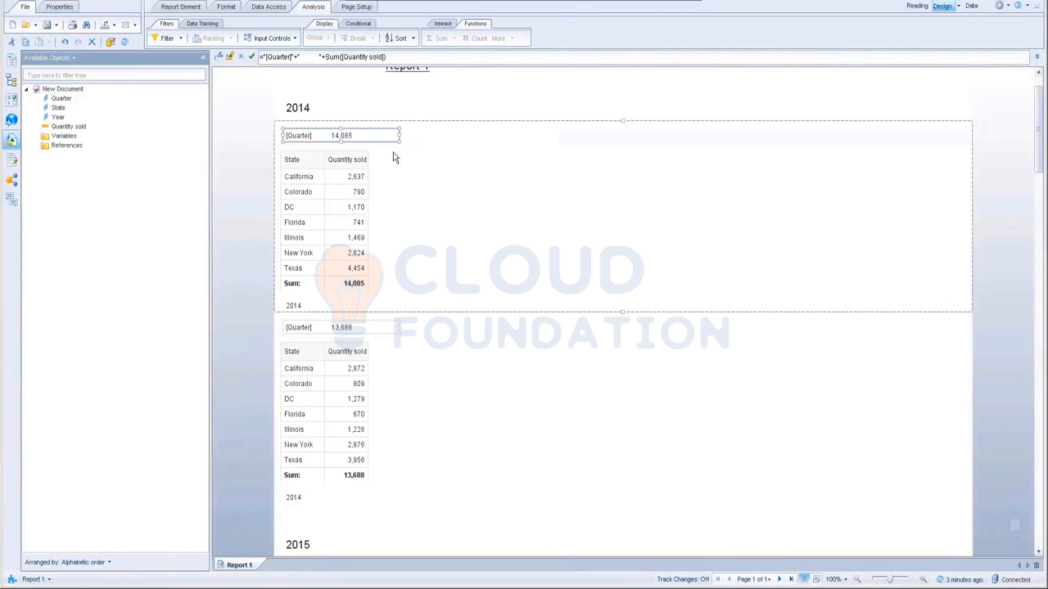
Step: Remove the quotation marks around [Quarter] in the Quarter section header's formula and apply the change
click(313, 108)
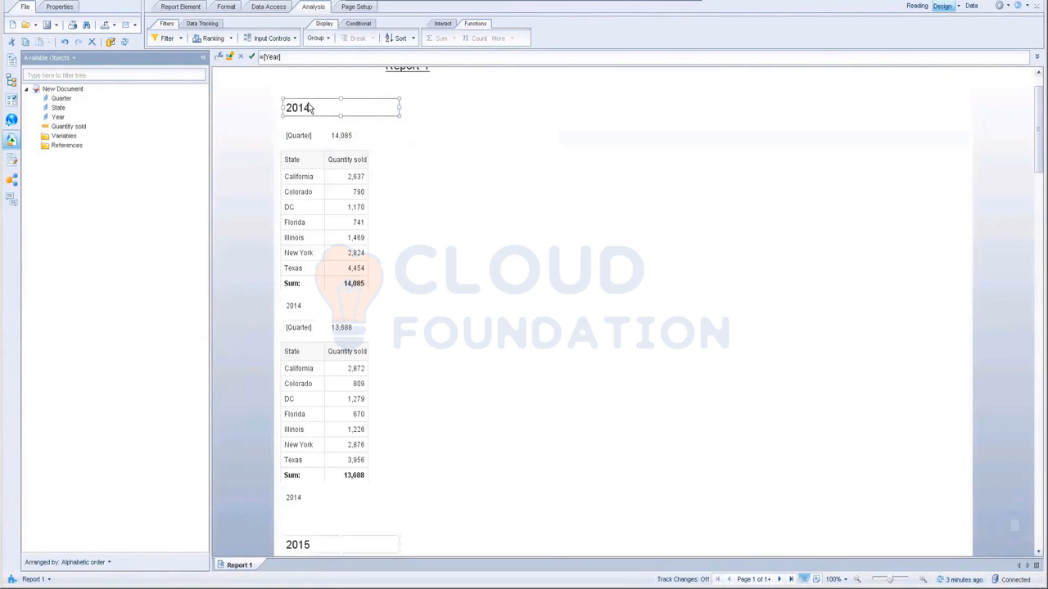
click(349, 135)
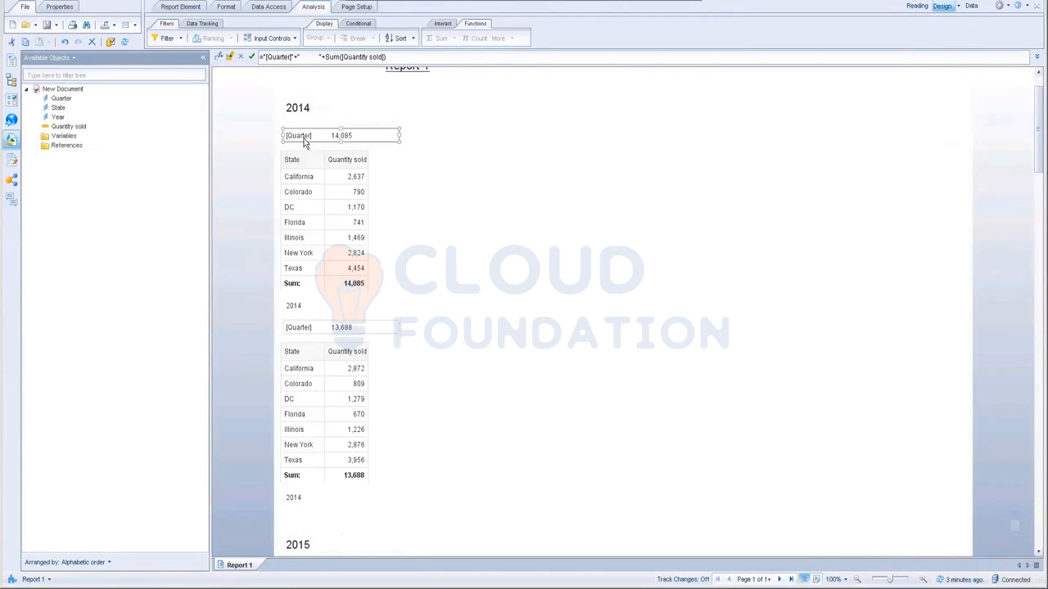
click(294, 56)
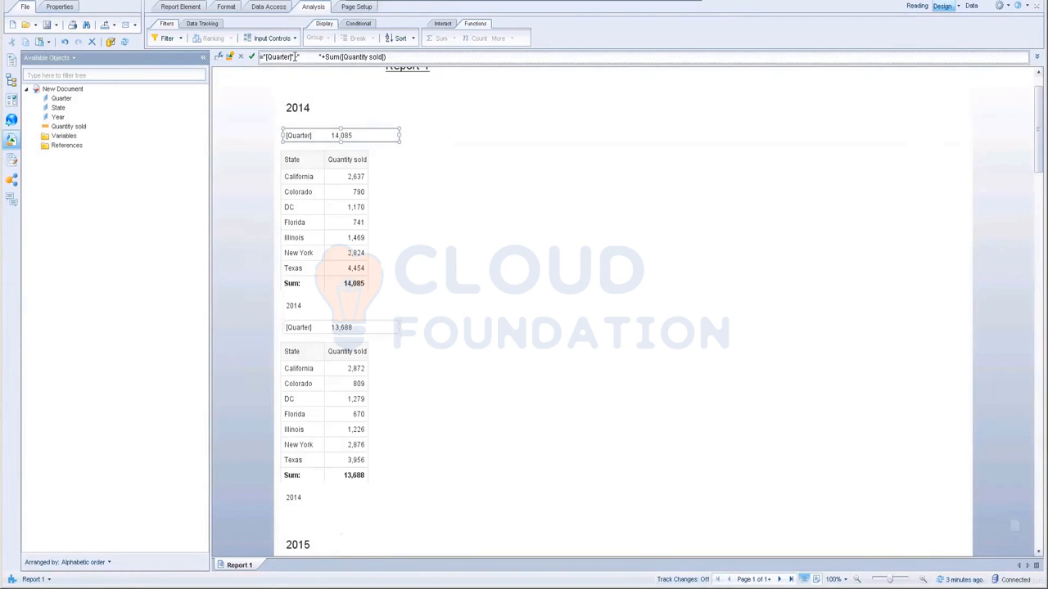
key(BackSpace)
key(BackSpace)
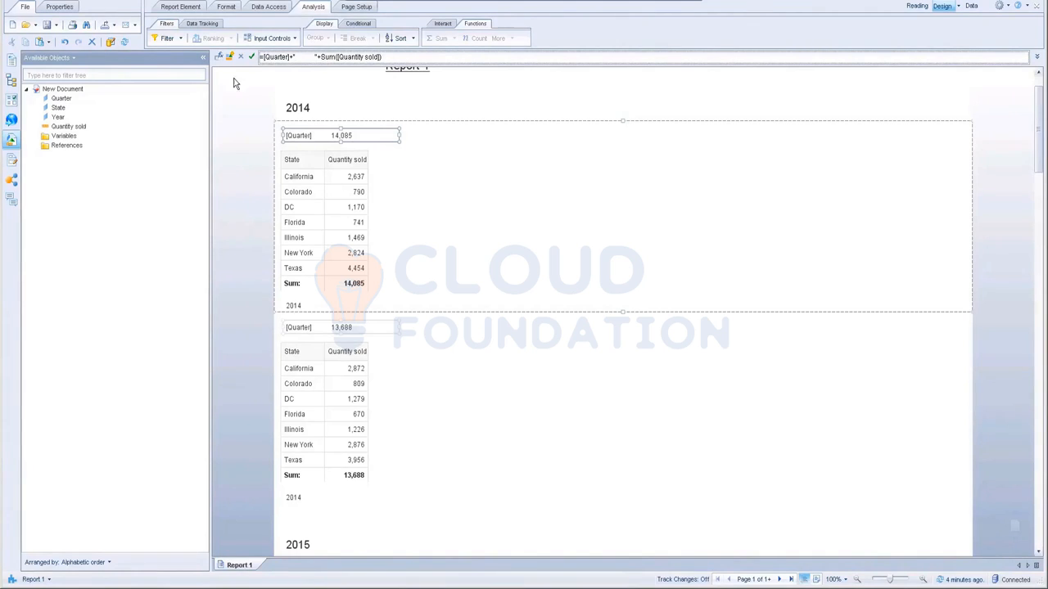
click(252, 56)
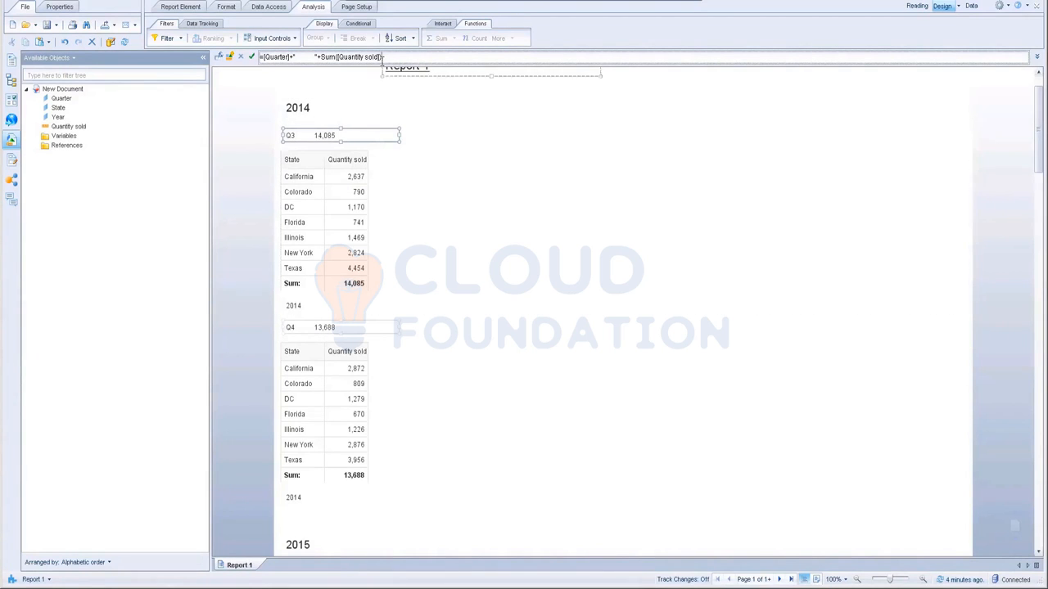
Step: Extend the Year section header's formula [Year] with quoted blank spaces and Sum([Quantity sold]), reusing the Quarter header's expression, and apply it
drag(393, 55, 260, 56)
click(398, 57)
drag(393, 55, 295, 57)
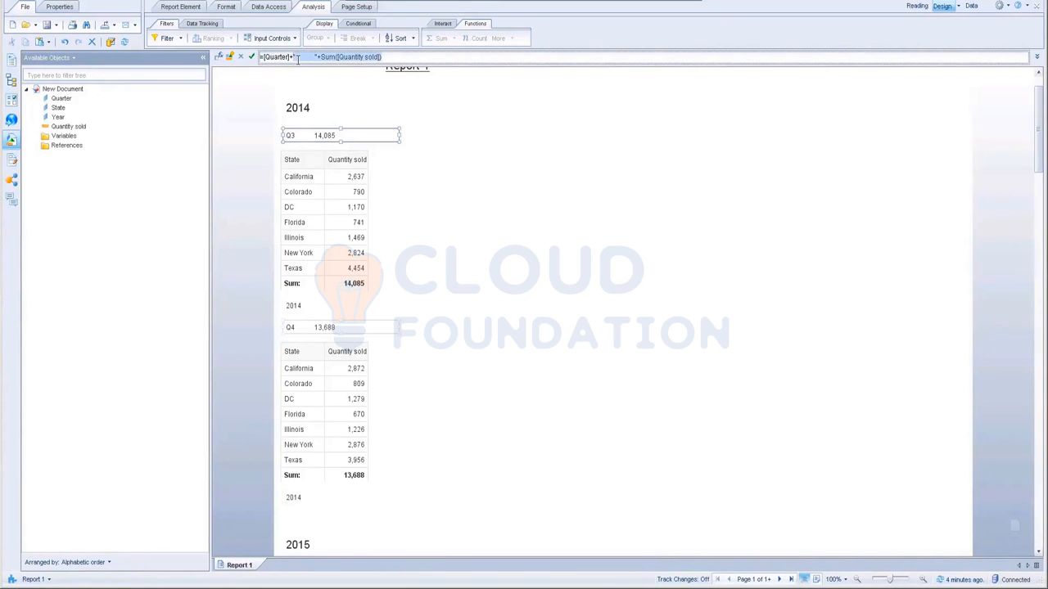
click(319, 115)
click(305, 57)
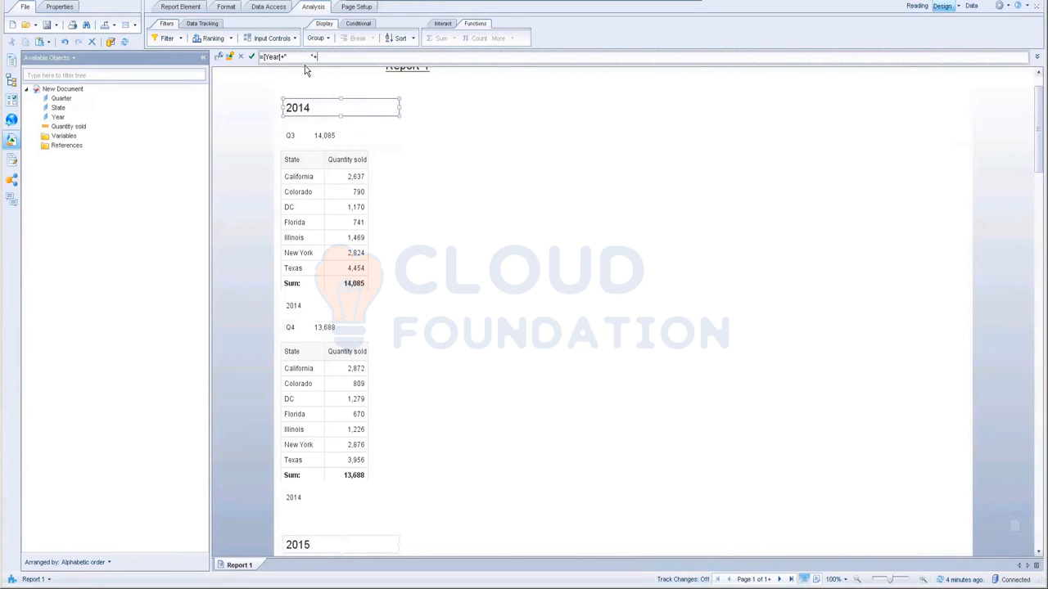
text("          "+Sum([Quantity sold]))
click(253, 56)
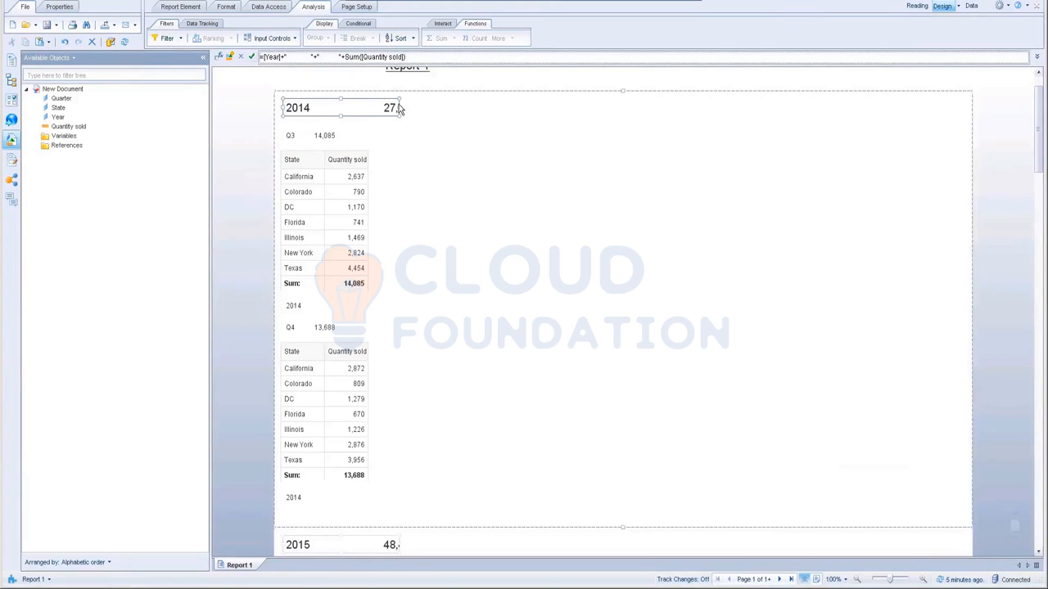
Step: Widen the Year section header cell so the whole sum fits, undoing any accidental move of the cell
drag(394, 107, 437, 109)
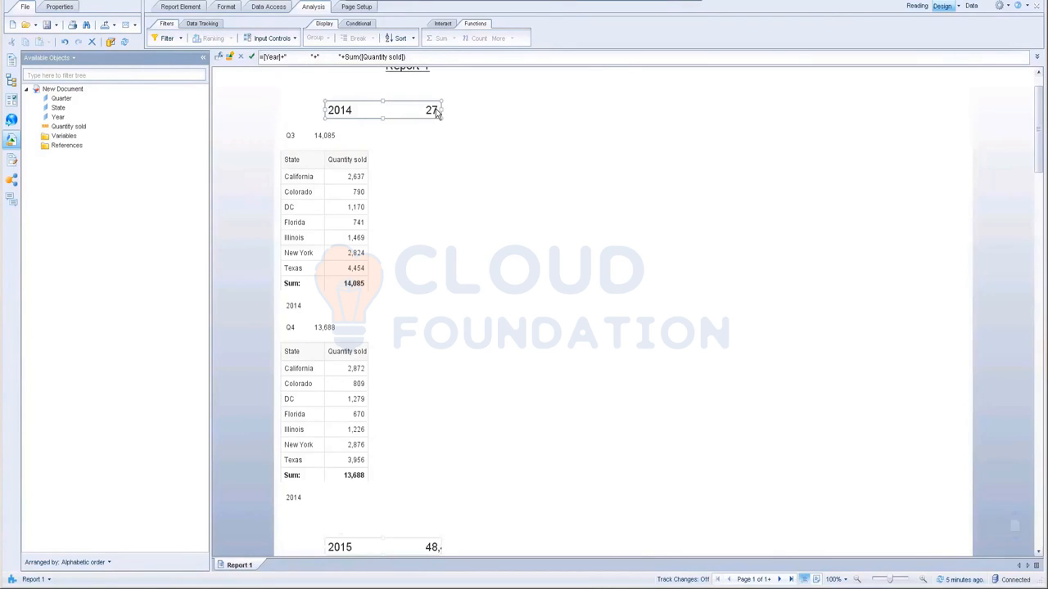
key(ctrl+z)
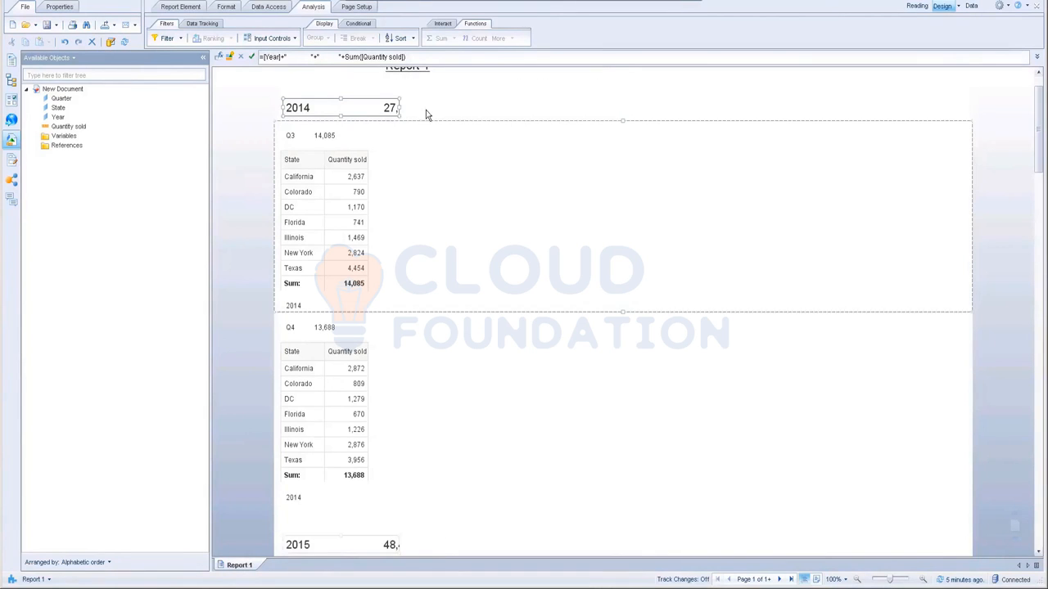
drag(414, 107, 455, 110)
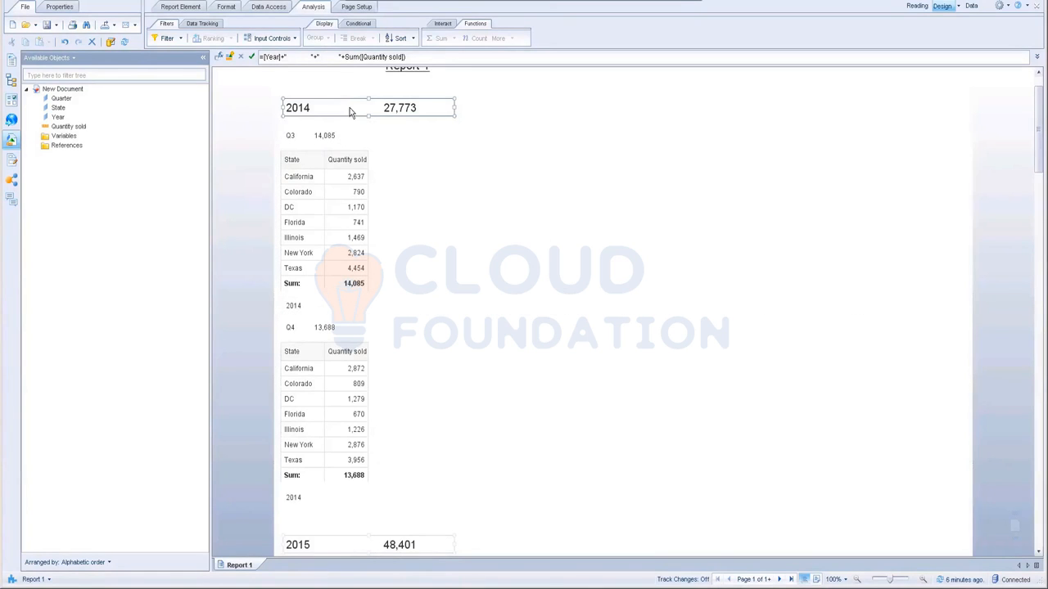
Step: Review the Year and Quarter section headers of 2014 and 2015, comparing their sums with the table totals
scroll(456, 303, up, 2)
click(332, 174)
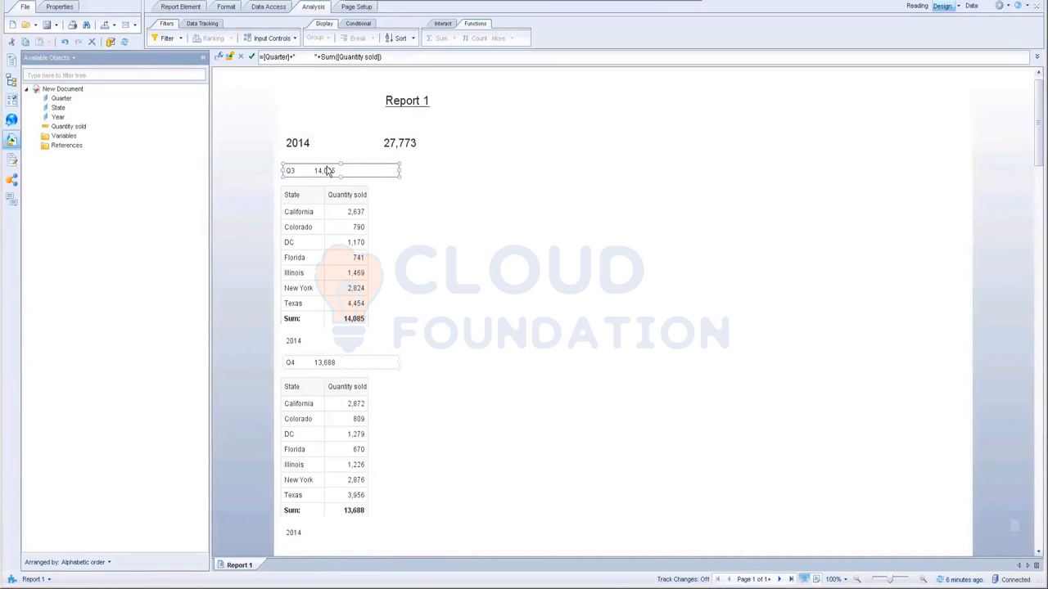
scroll(418, 454, down, 1)
scroll(417, 454, down, 3)
scroll(417, 454, up, 1)
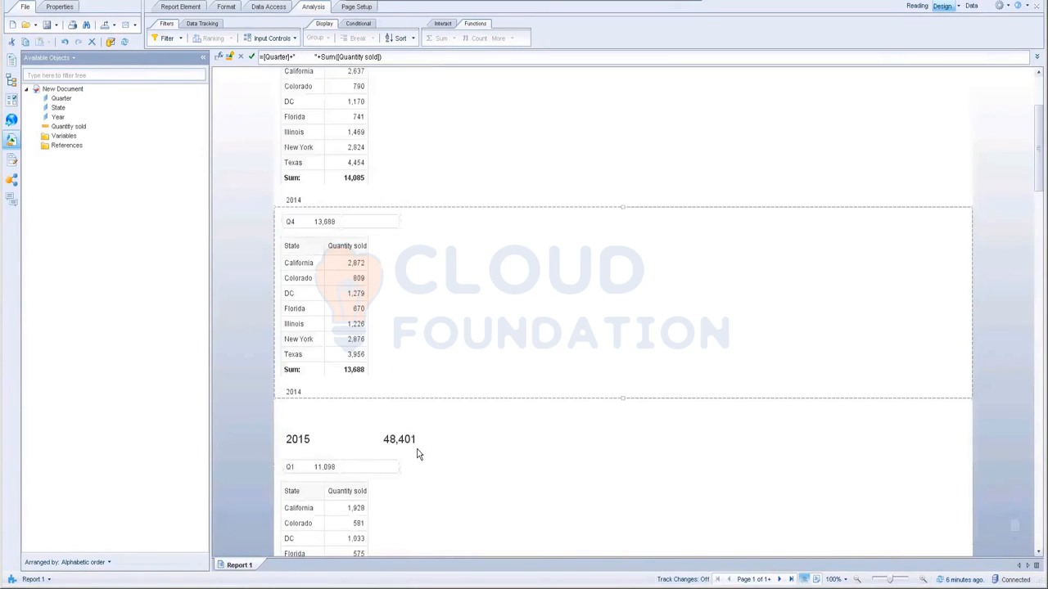
scroll(417, 455, up, 5)
click(315, 161)
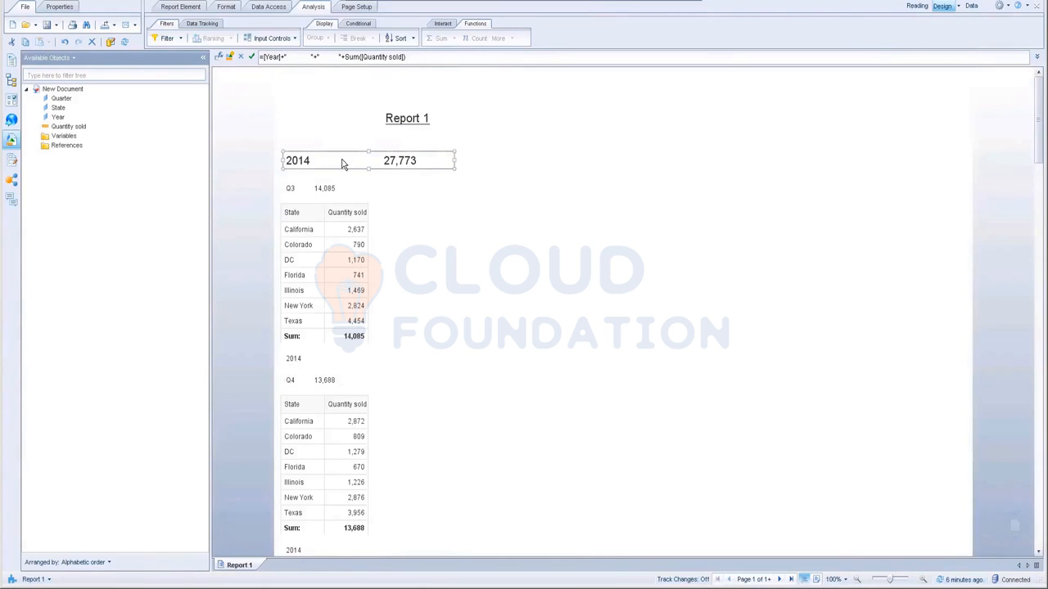
scroll(487, 311, down, 3)
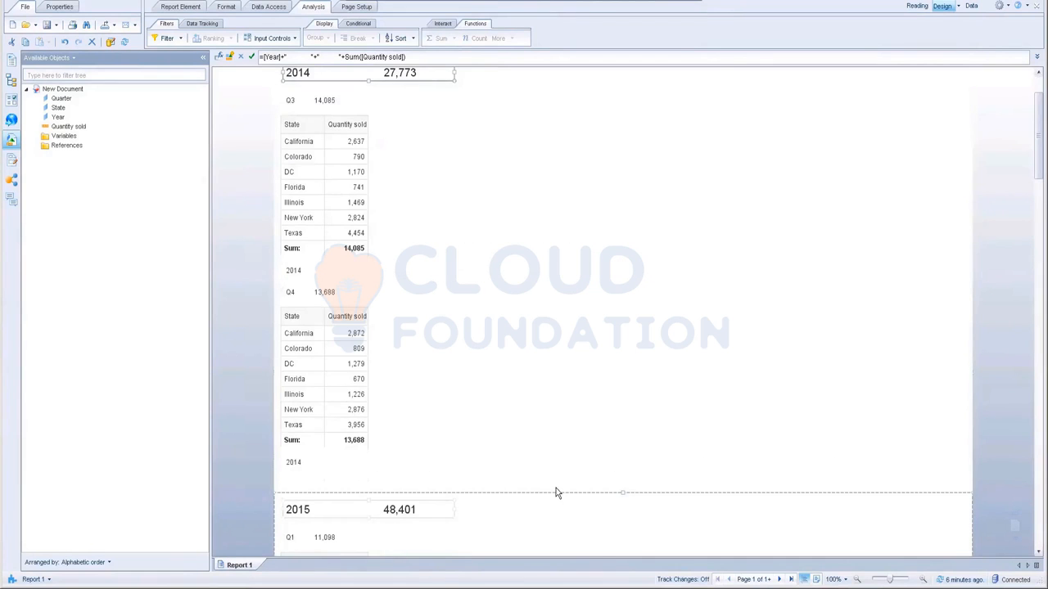
scroll(555, 488, down, 2)
scroll(538, 436, down, 1)
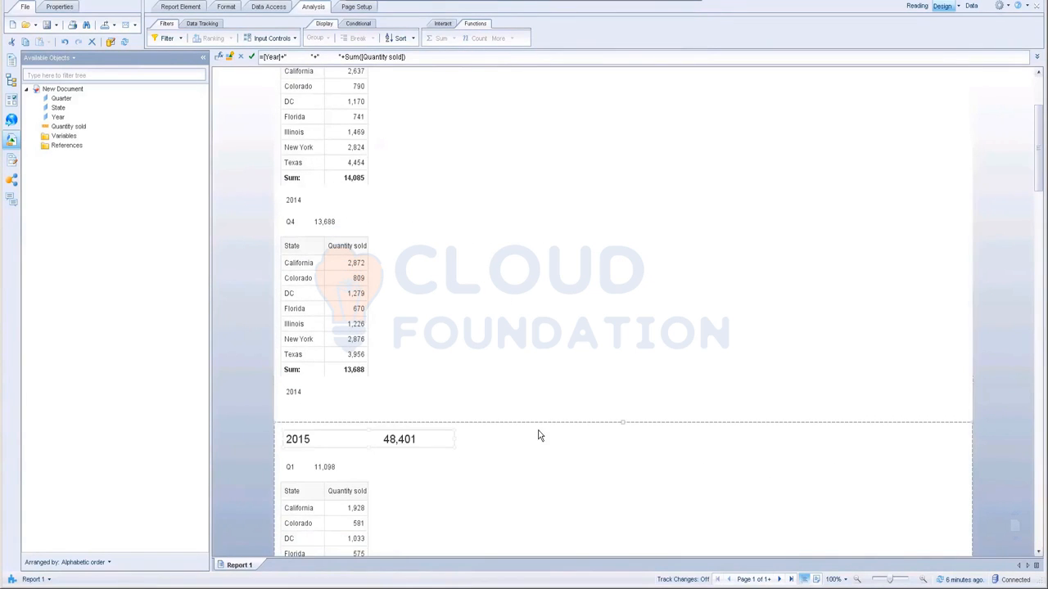
scroll(536, 430, up, 6)
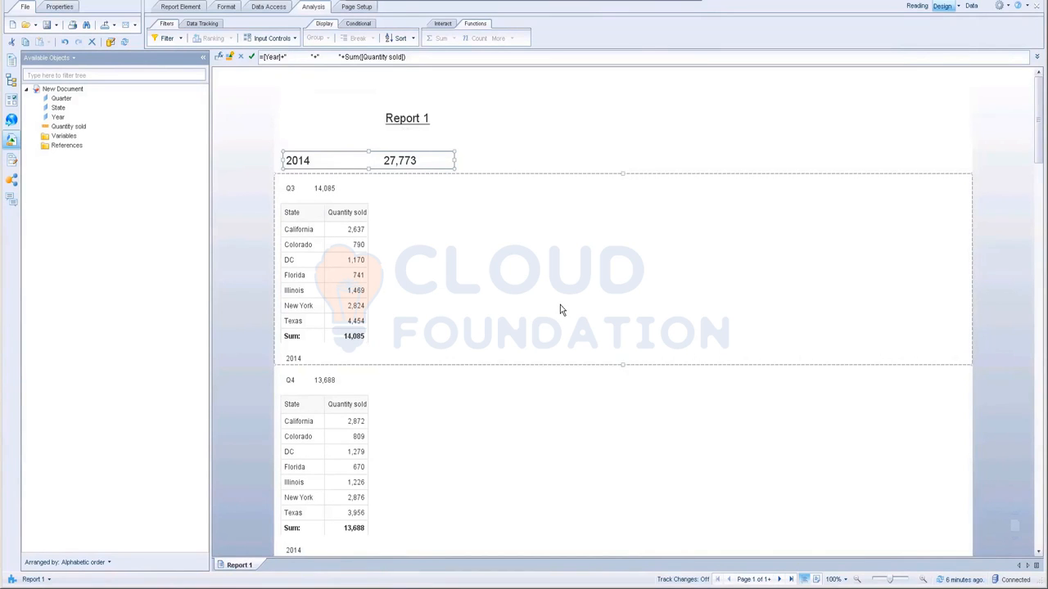
Step: Give the State and Quantity sold header cells of the section table a solid blue background colour
click(299, 214)
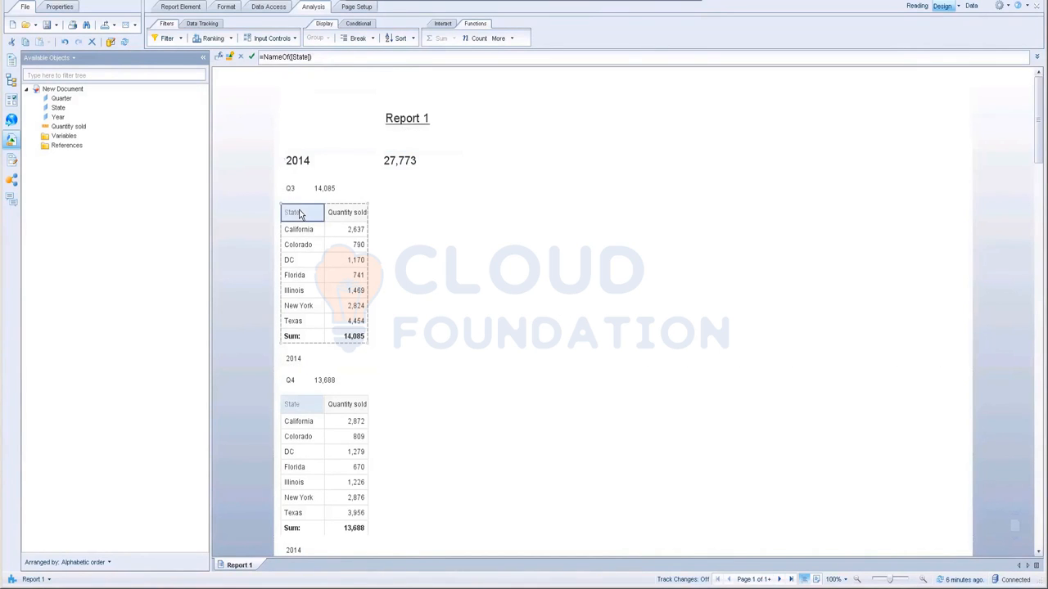
ctrl+click(358, 214)
right_click(358, 217)
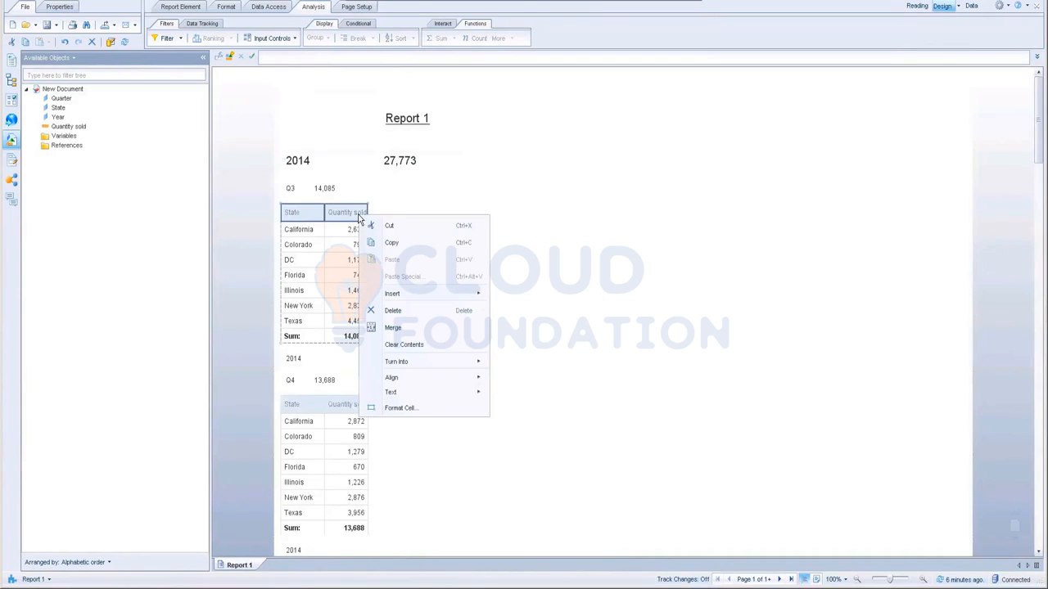
click(404, 409)
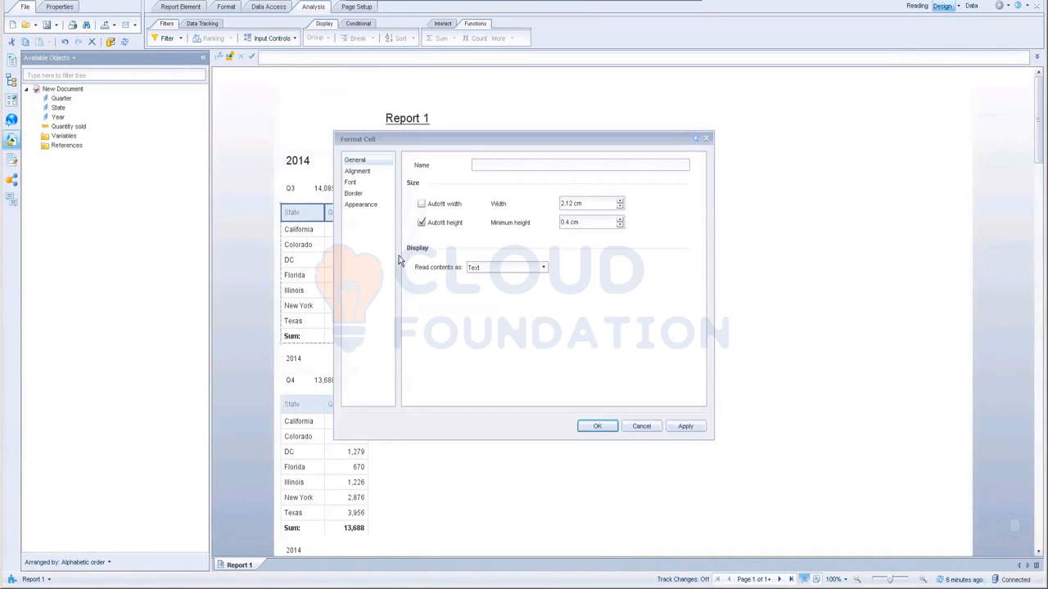
click(361, 204)
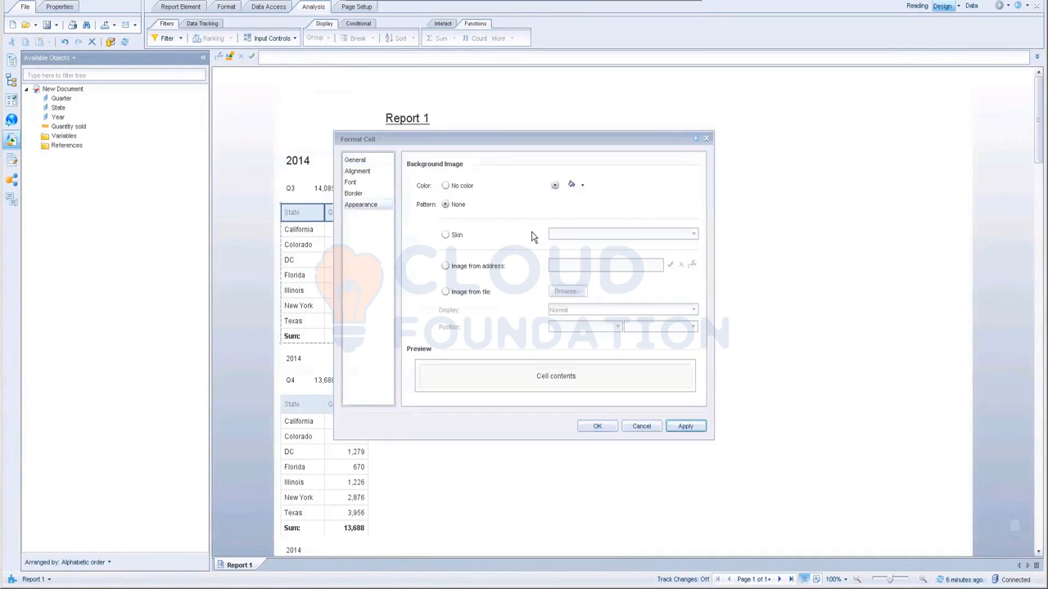
click(582, 185)
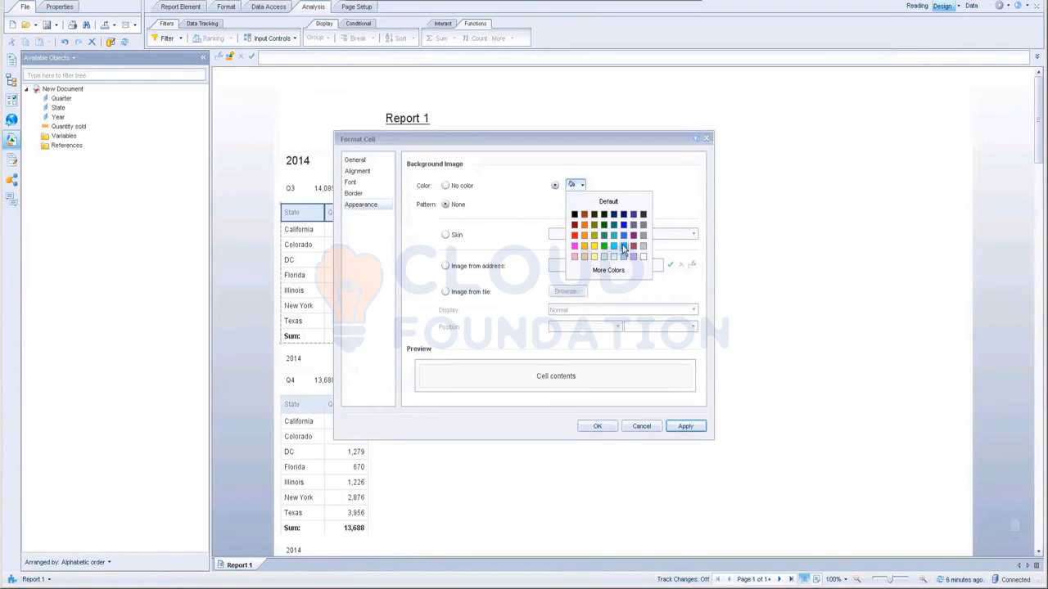
click(625, 235)
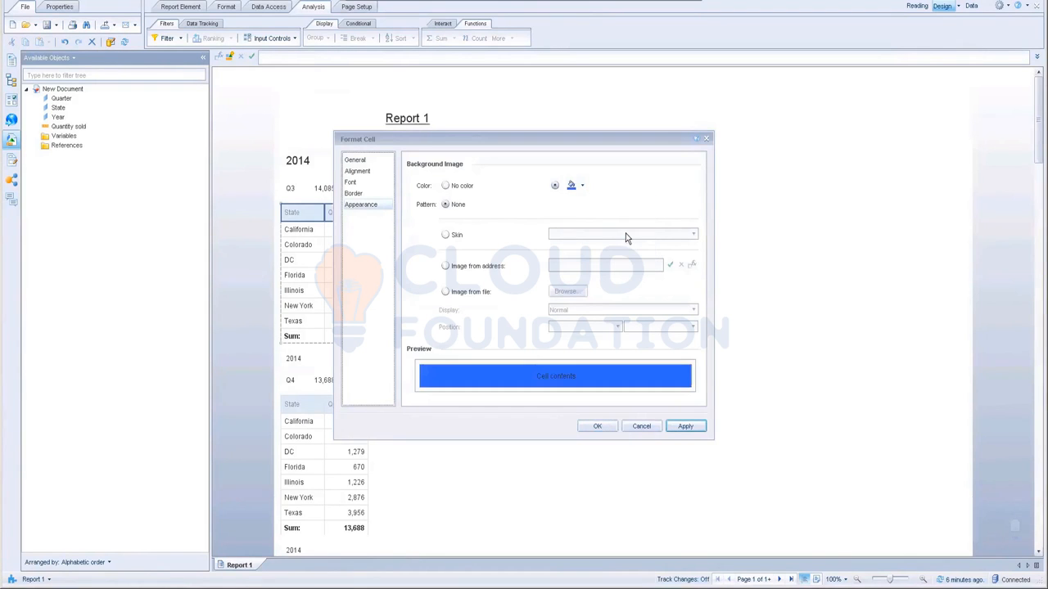
Step: Set the font of the two table header cells to white and bold, and apply the cell formatting
click(352, 181)
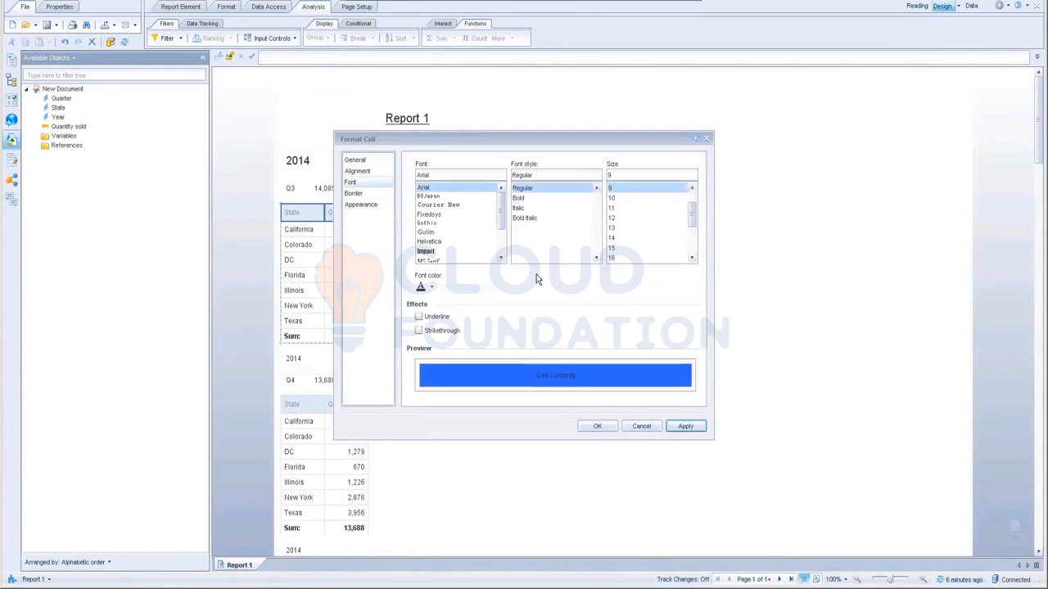
click(433, 287)
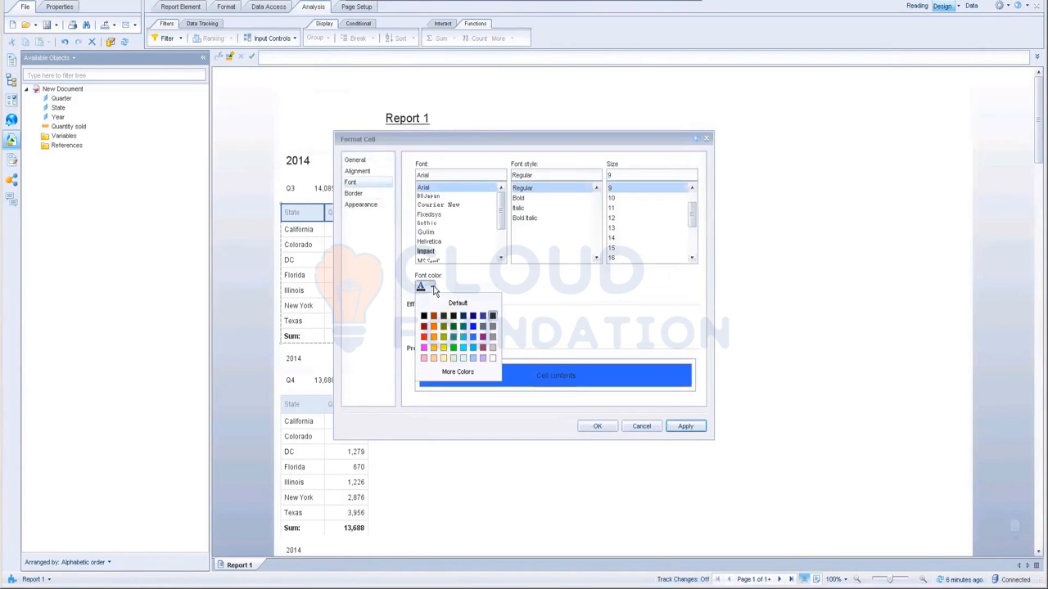
click(494, 361)
click(531, 199)
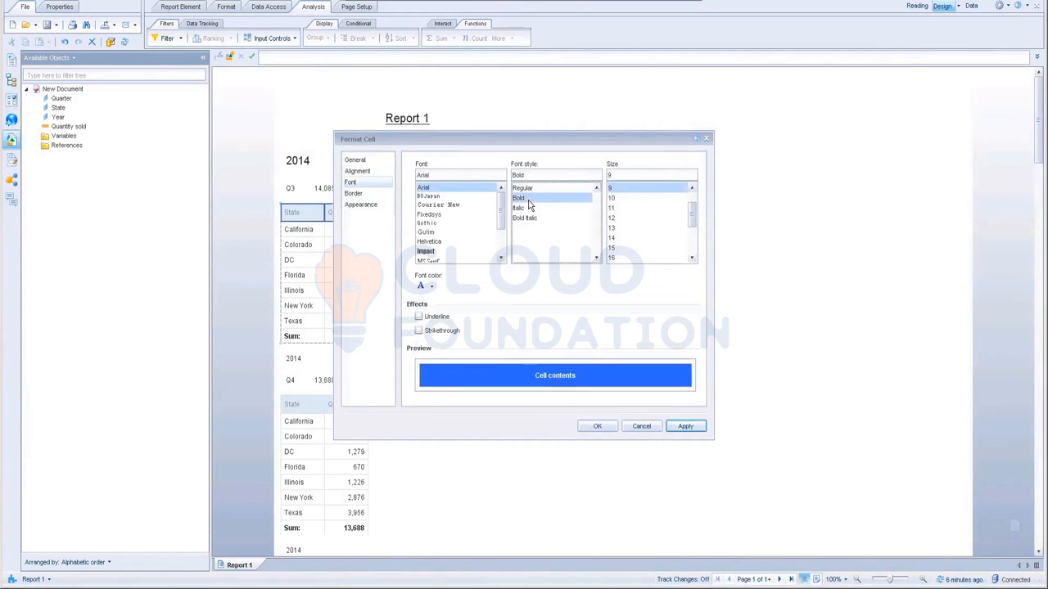
click(595, 427)
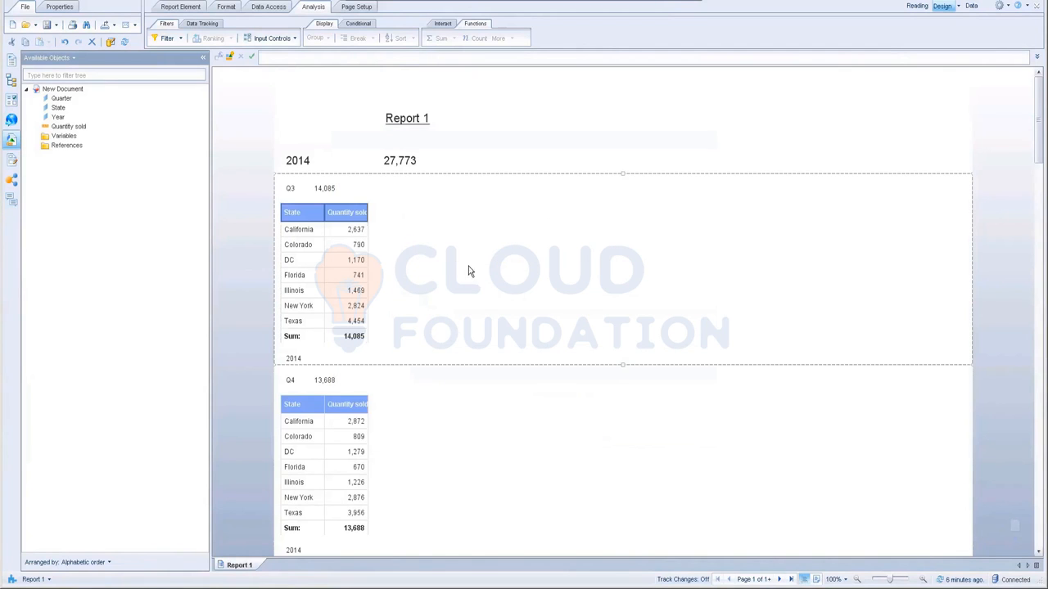
Step: Widen the Quantity sold column slightly so its bold header fits, and deselect the table
click(368, 212)
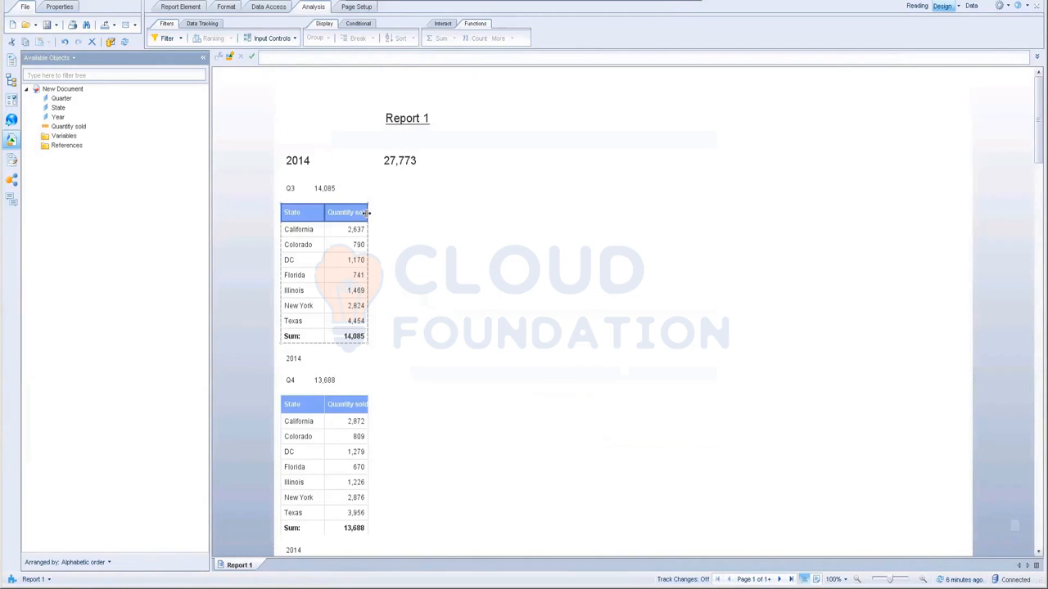
drag(366, 213, 379, 213)
click(511, 371)
scroll(511, 370, down, 6)
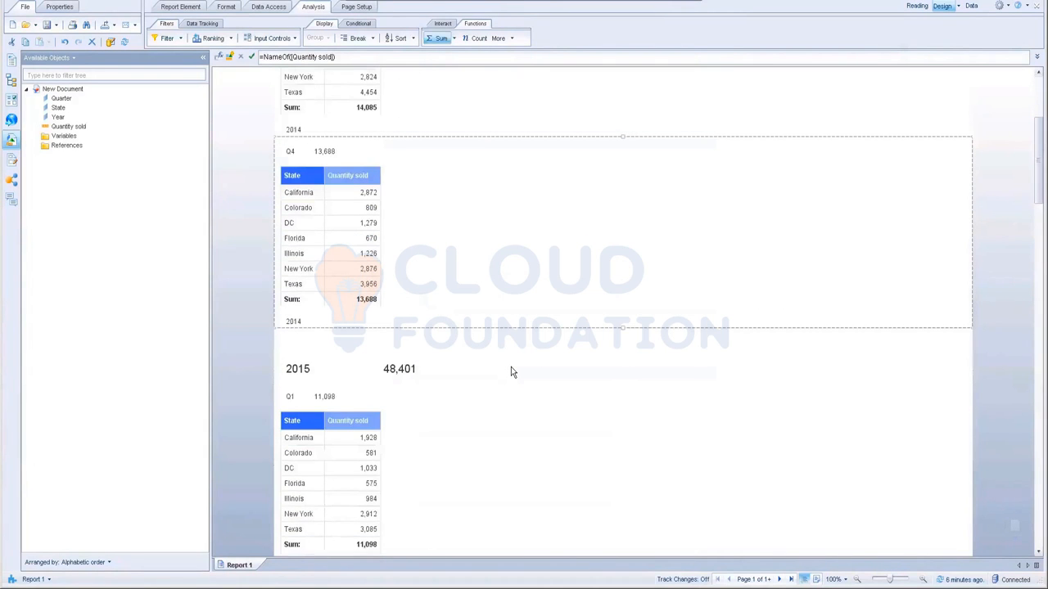
click(552, 438)
scroll(552, 438, down, 2)
scroll(551, 438, up, 5)
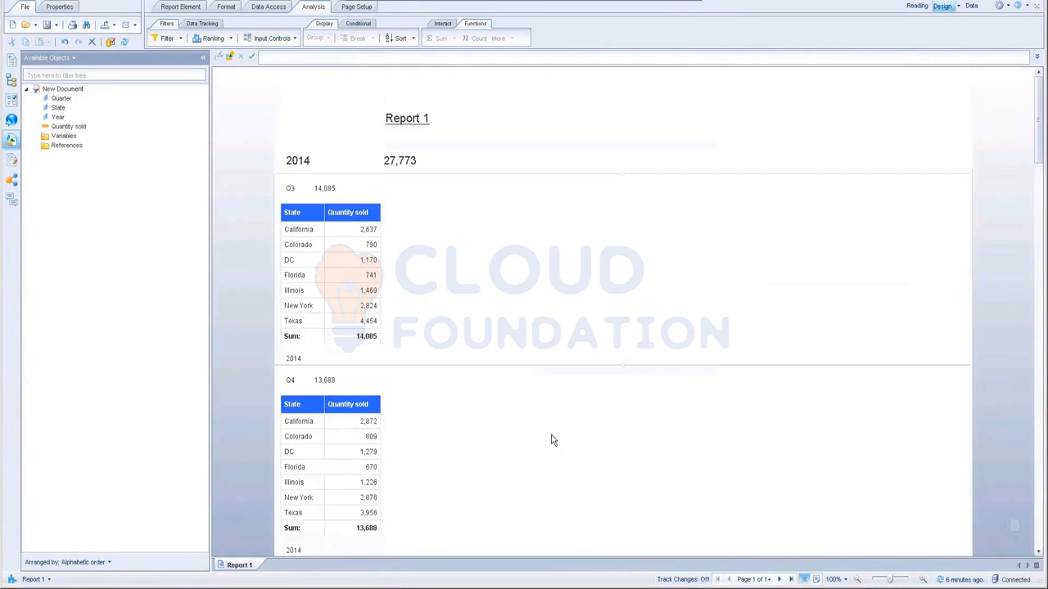
Step: Examine the finished report's Year header, Quarter header and Quantity sold column against the sums in each section
click(333, 161)
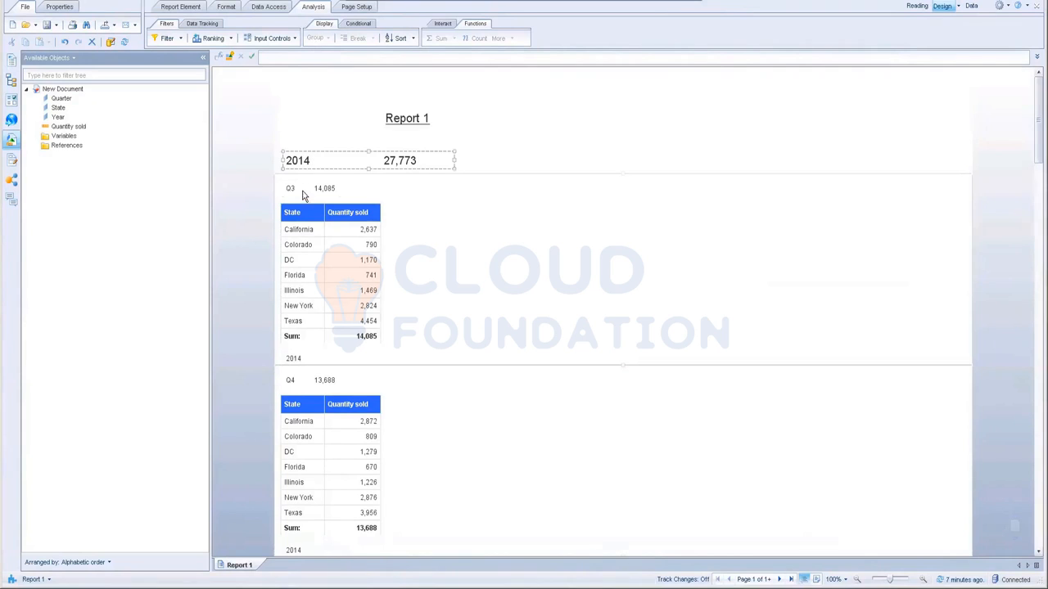
click(352, 280)
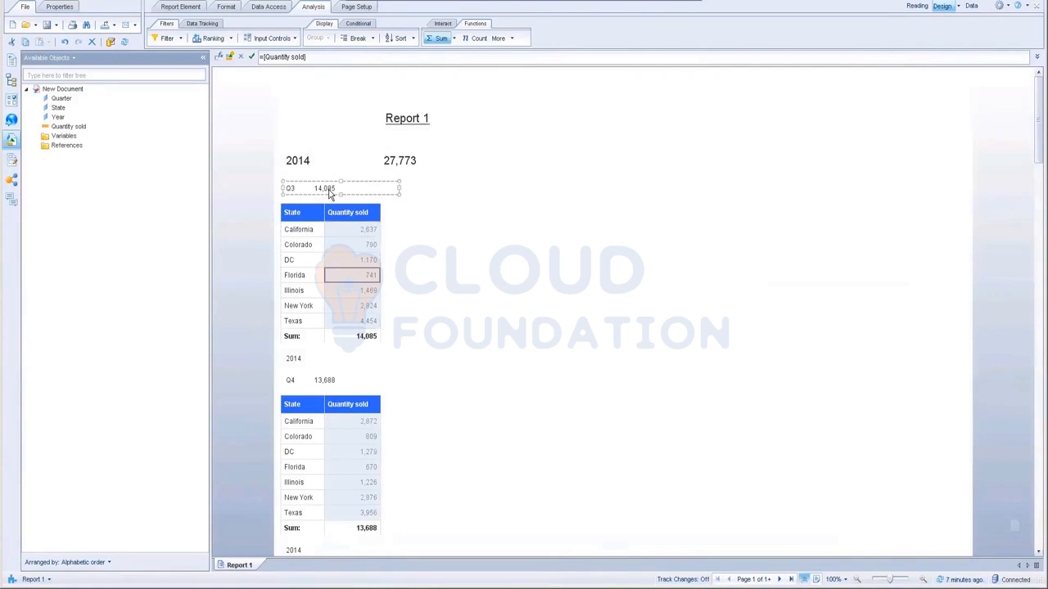
click(396, 188)
click(403, 170)
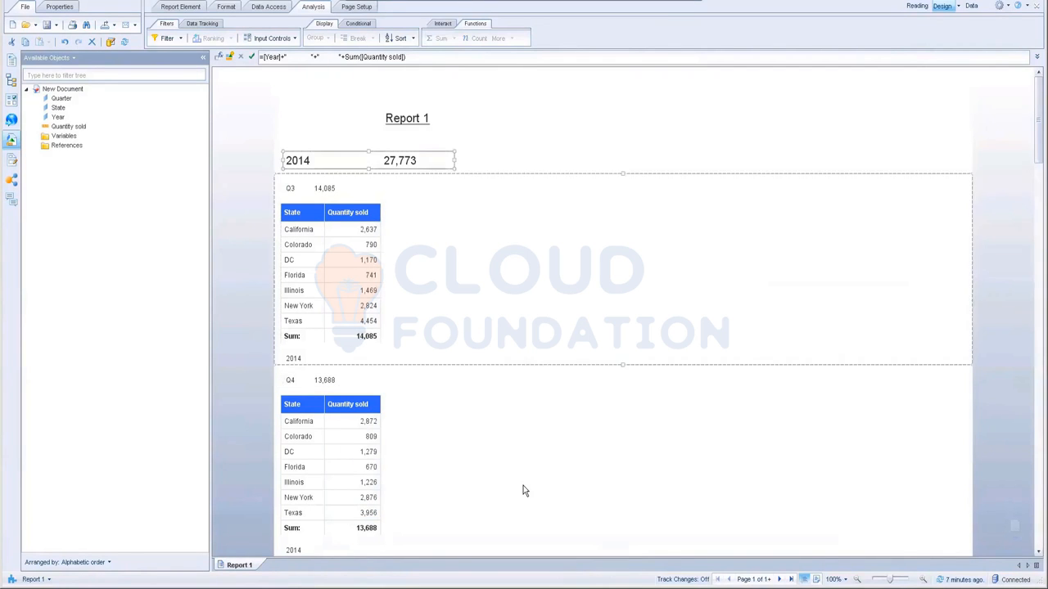
scroll(523, 486, down, 2)
scroll(491, 434, up, 2)
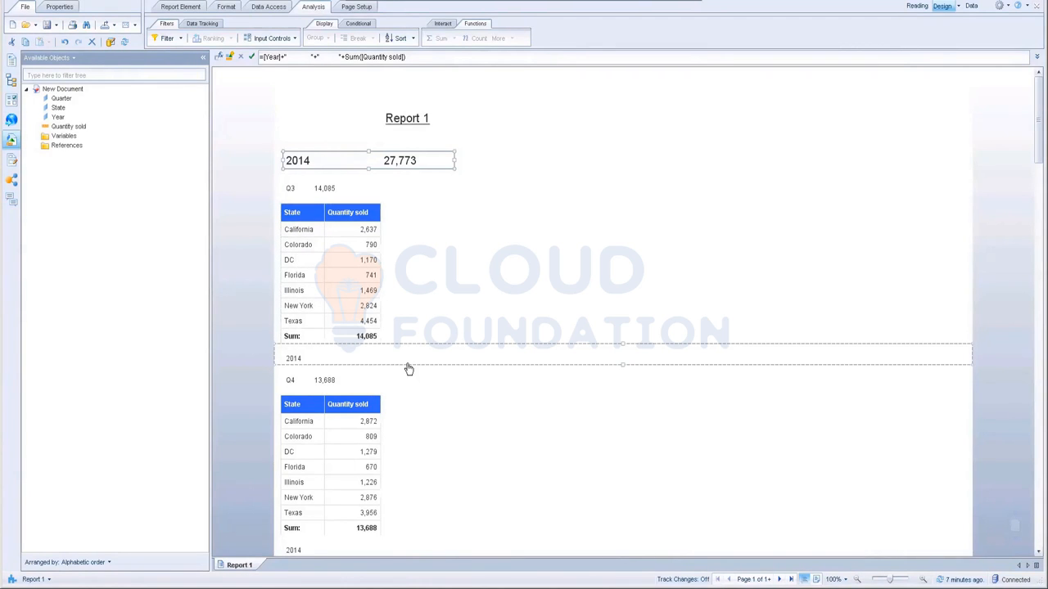
scroll(408, 370, down, 3)
scroll(412, 365, up, 3)
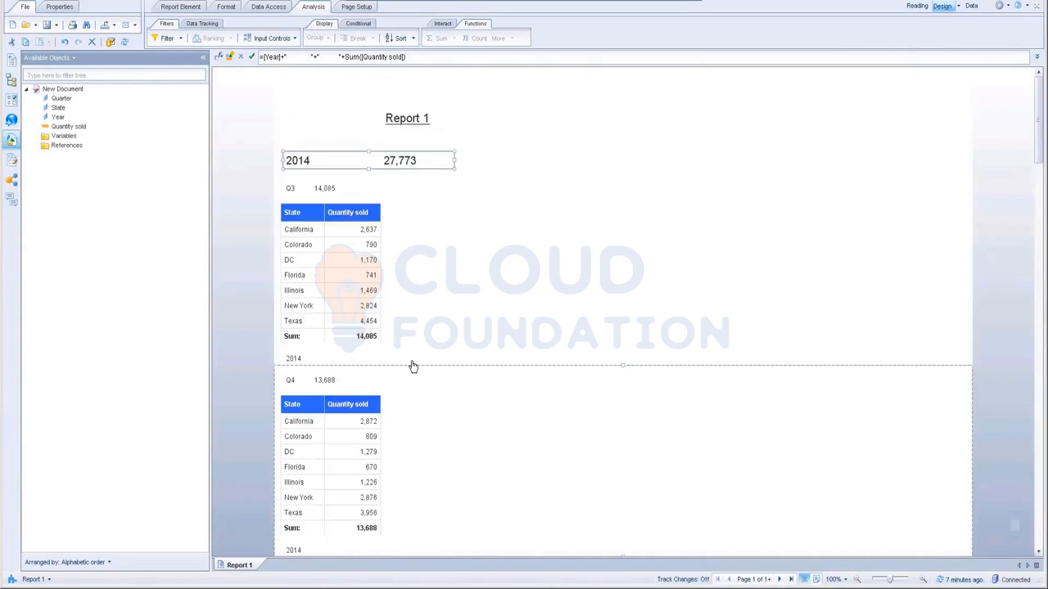
Step: Show the report in structure-only view and inspect the formulas in the Year and Quarter section header cells
click(666, 1)
click(958, 7)
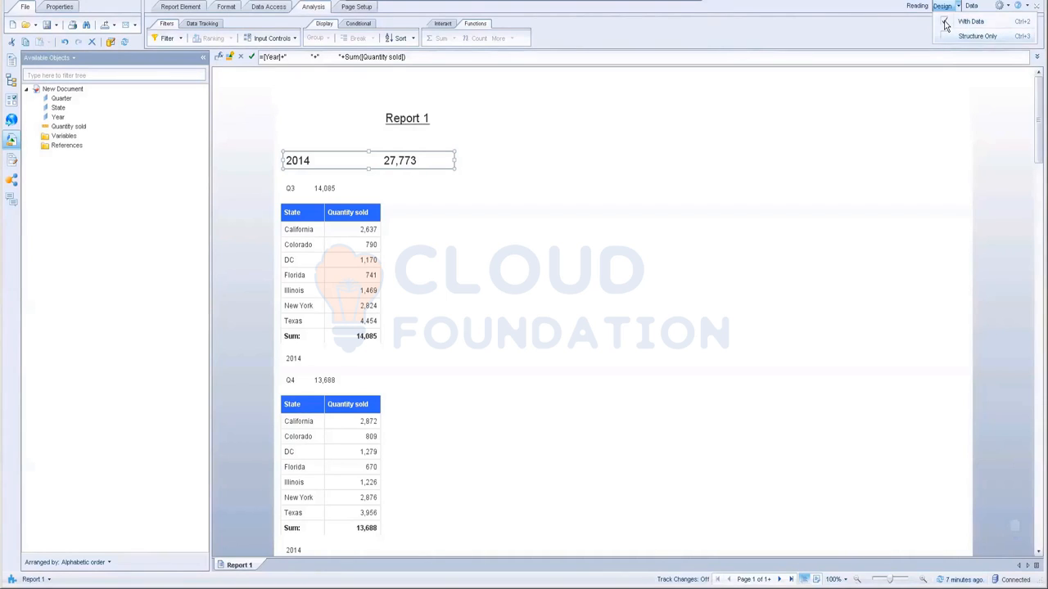
click(946, 24)
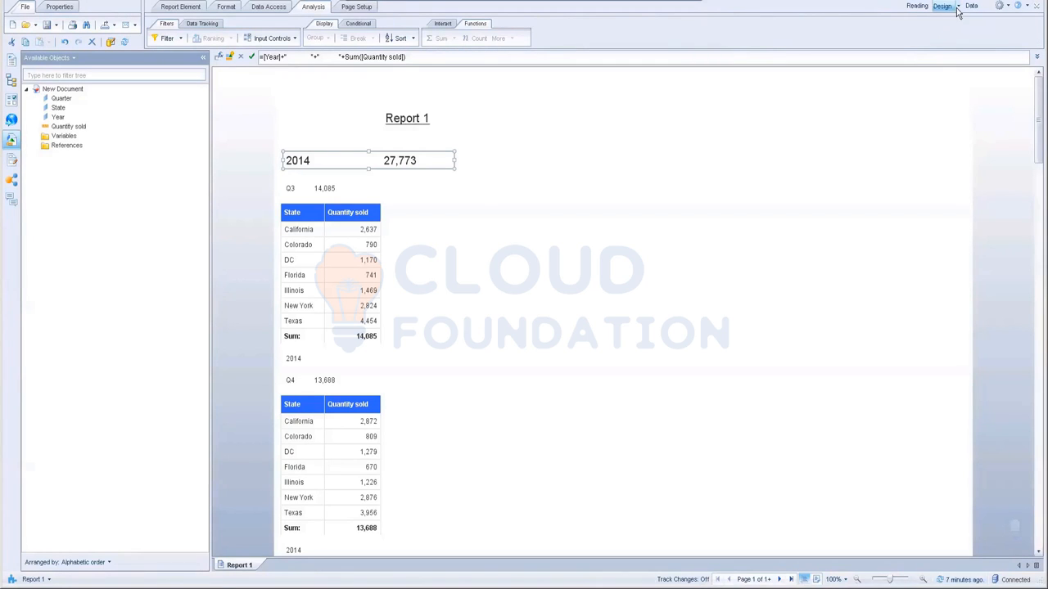
click(957, 8)
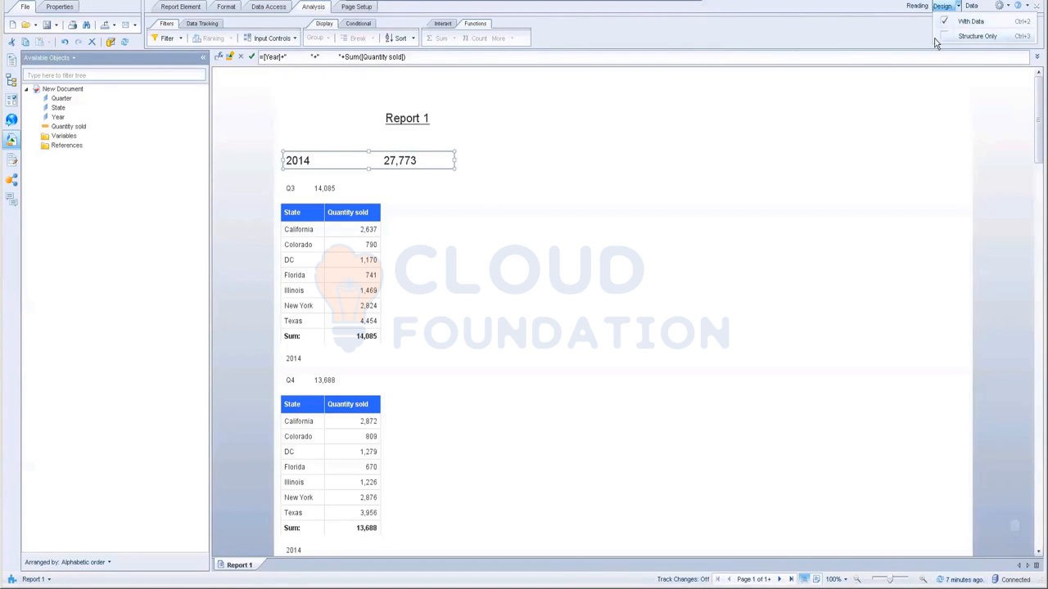
click(944, 36)
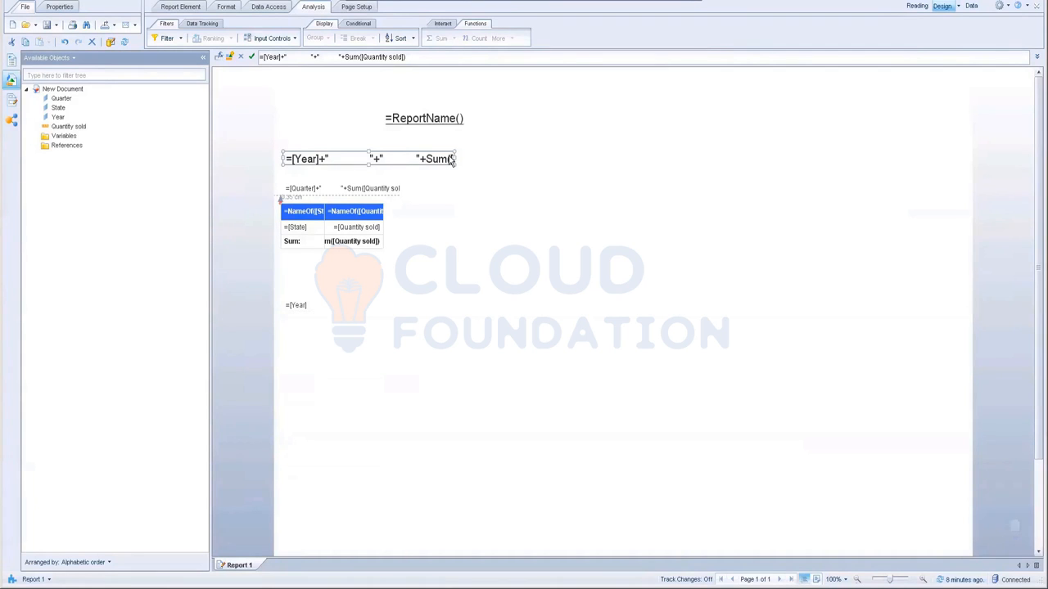
click(316, 189)
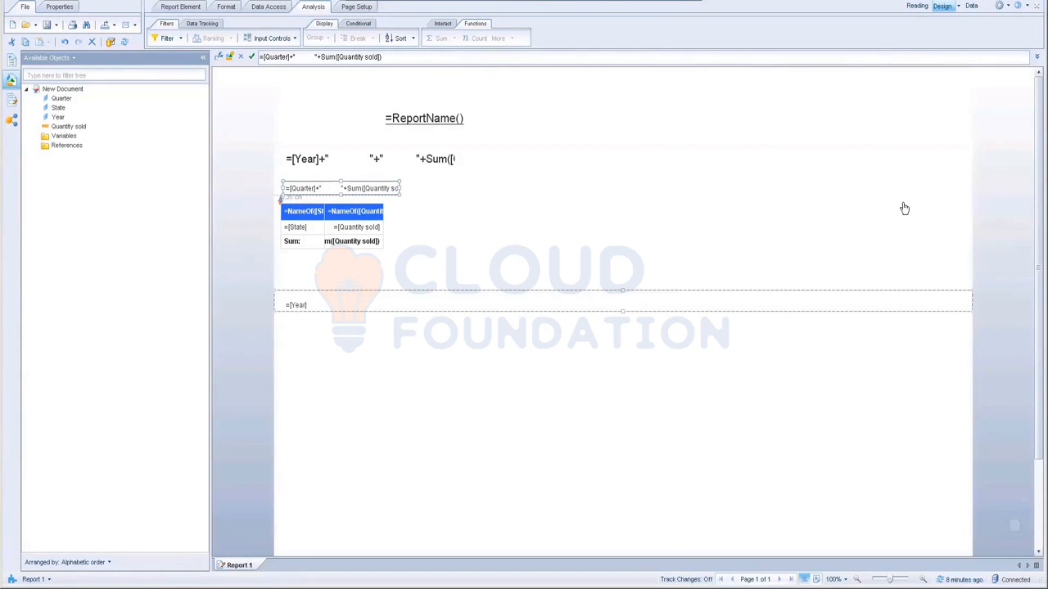
Step: Return to the view with data and look through the report's sections from the first page to the last and back
click(957, 8)
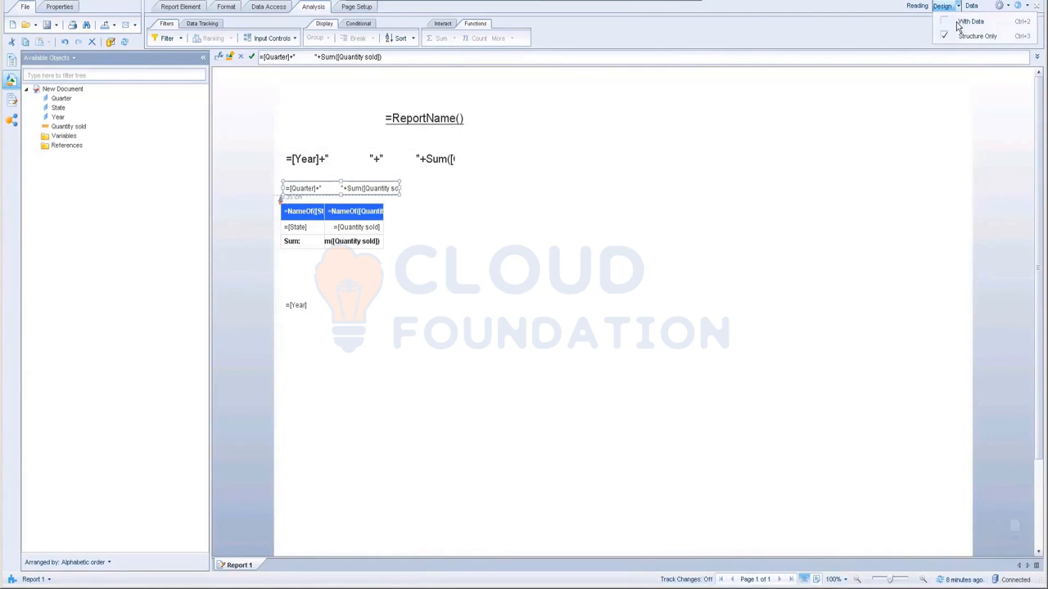
click(966, 21)
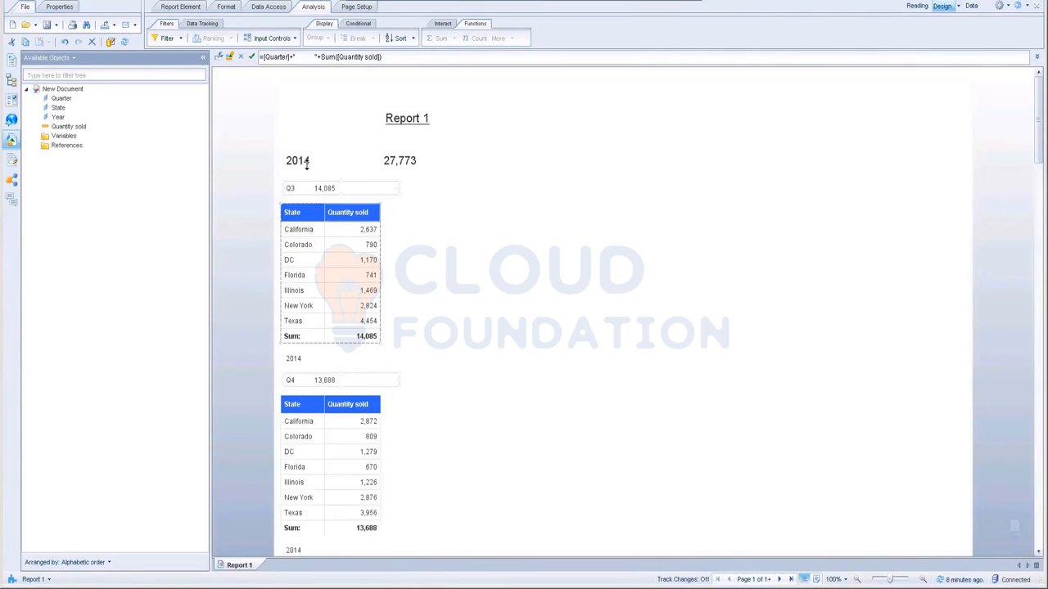
click(435, 354)
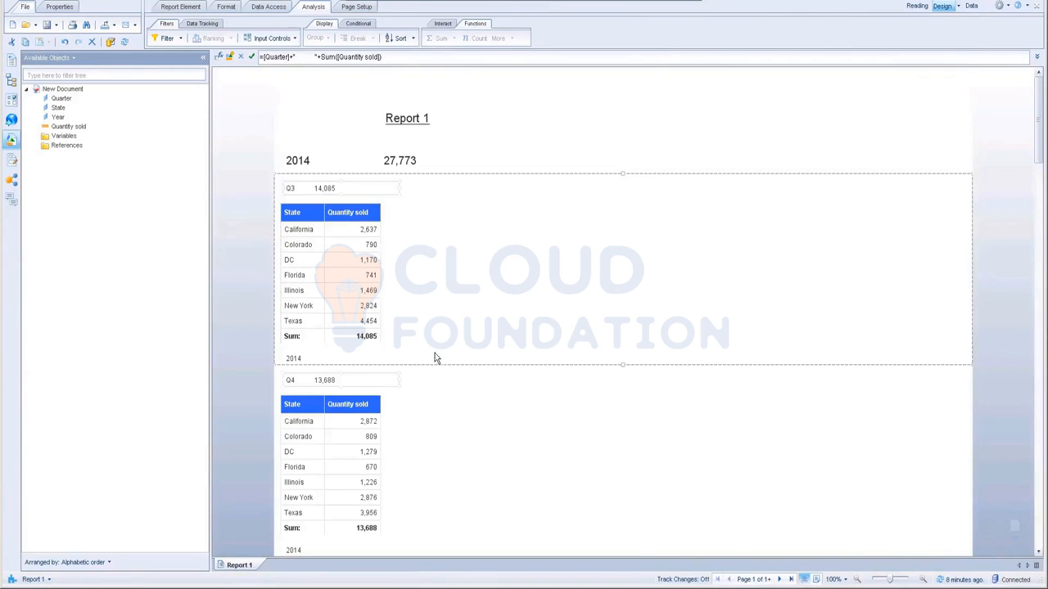
scroll(491, 440, down, 5)
scroll(495, 430, down, 14)
scroll(499, 401, down, 11)
click(792, 578)
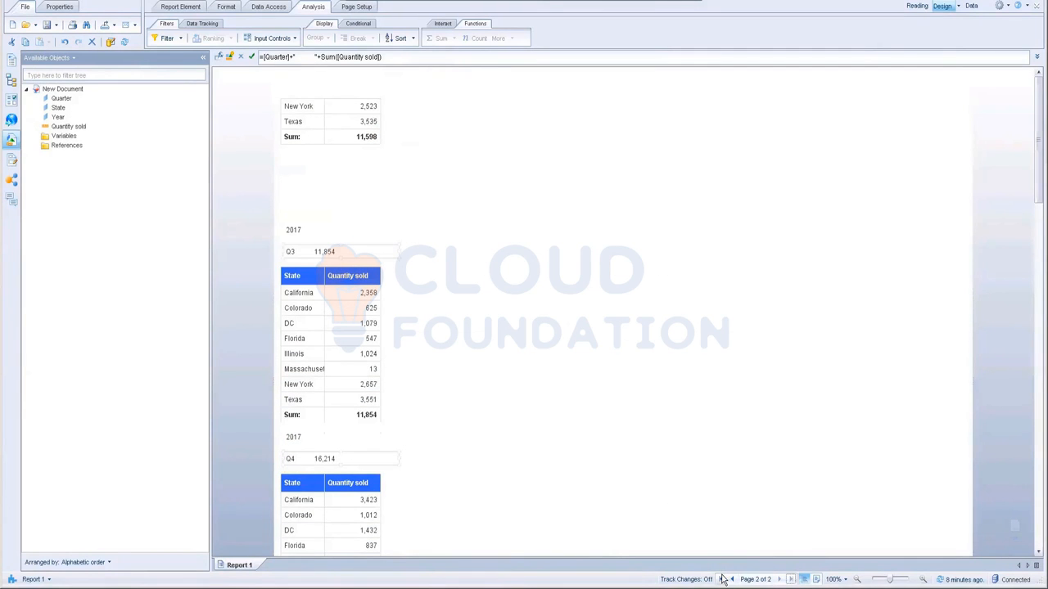
click(721, 579)
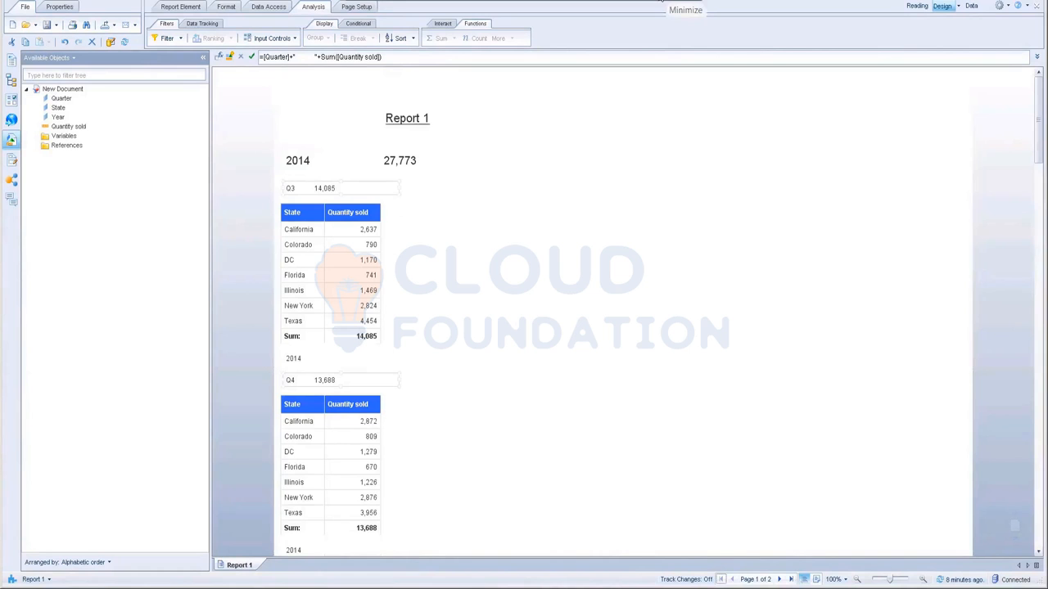
Step: Save the report to the enterprise repository as "Activity Sections" in the personal subfolder of My Favorites
click(671, 2)
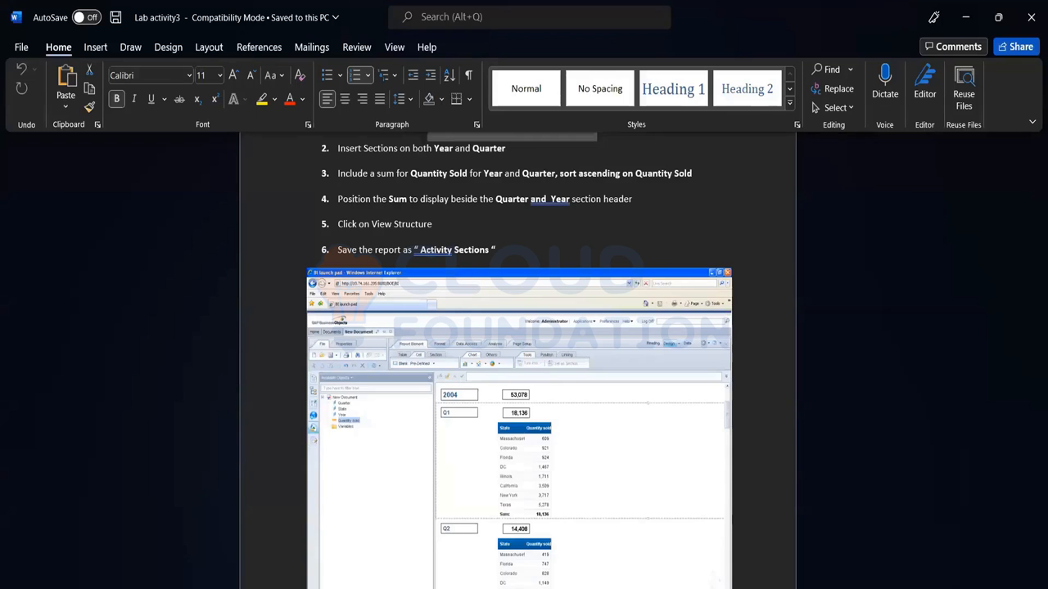
key(alt+Tab)
click(56, 26)
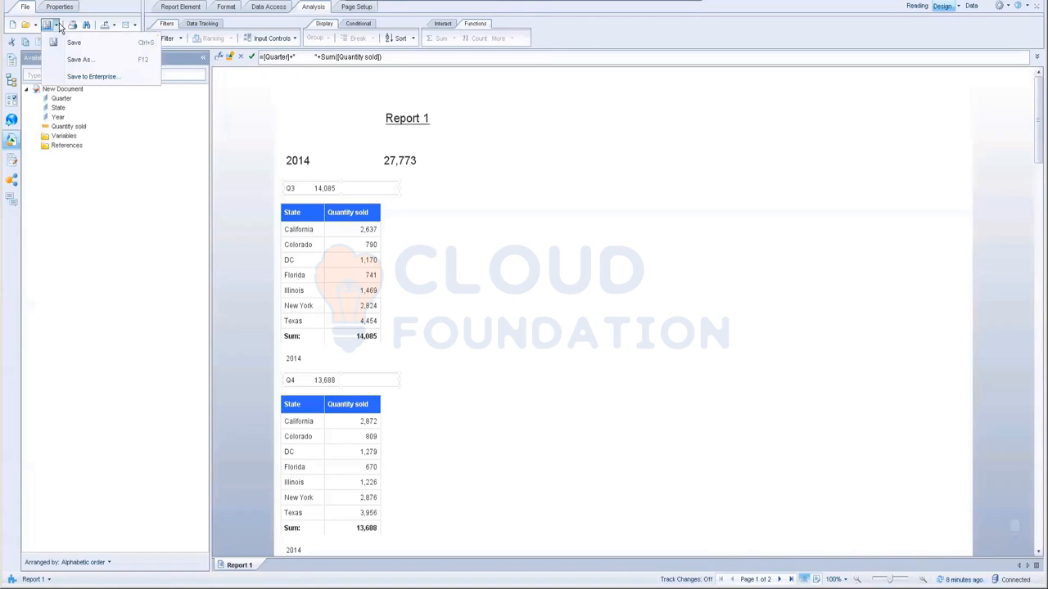
click(79, 76)
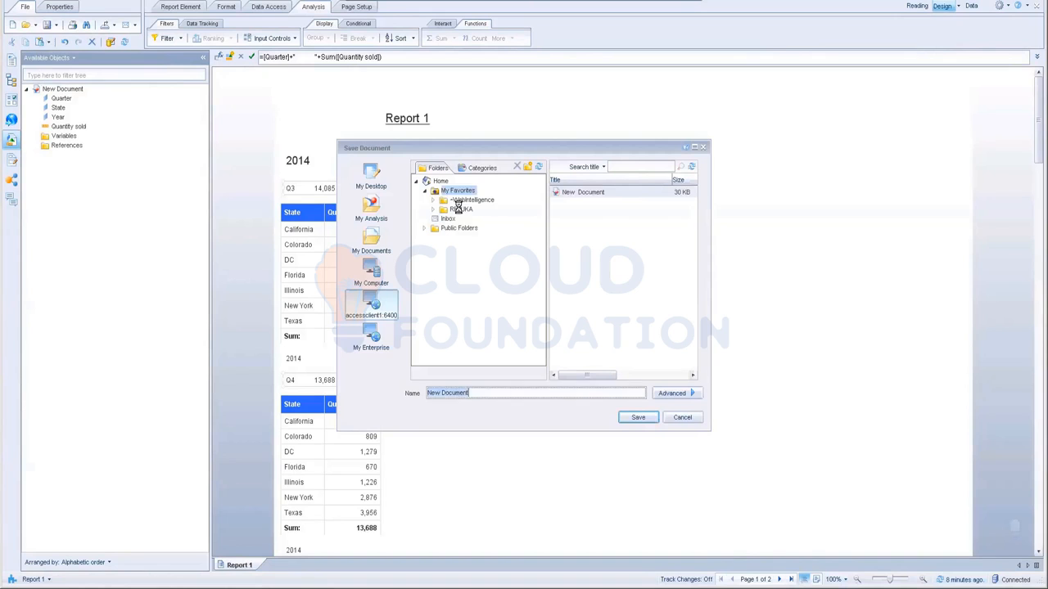
click(458, 208)
text(Activity )
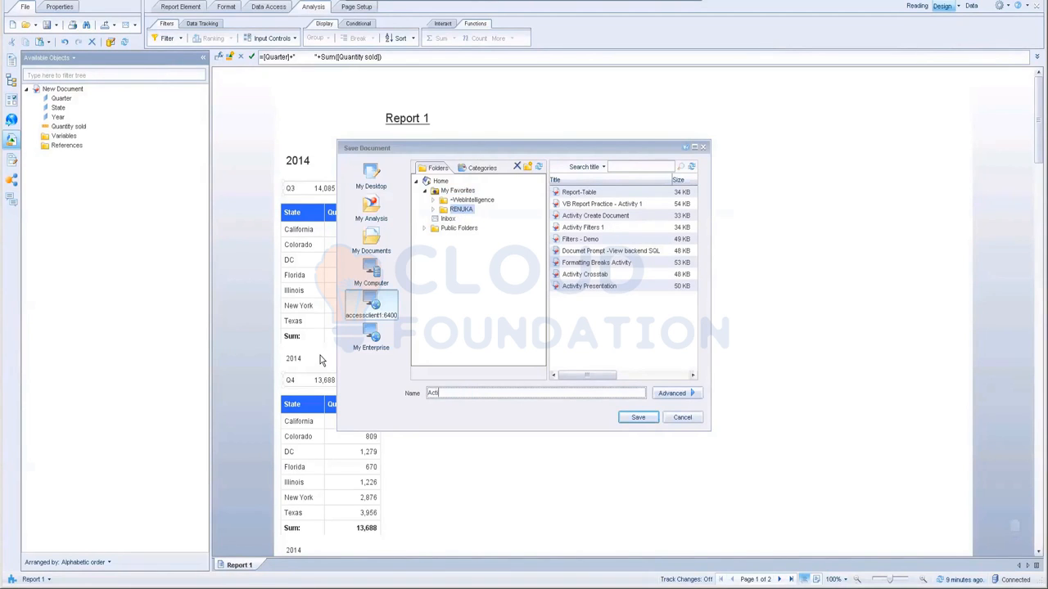
text(Sections)
key(Return)
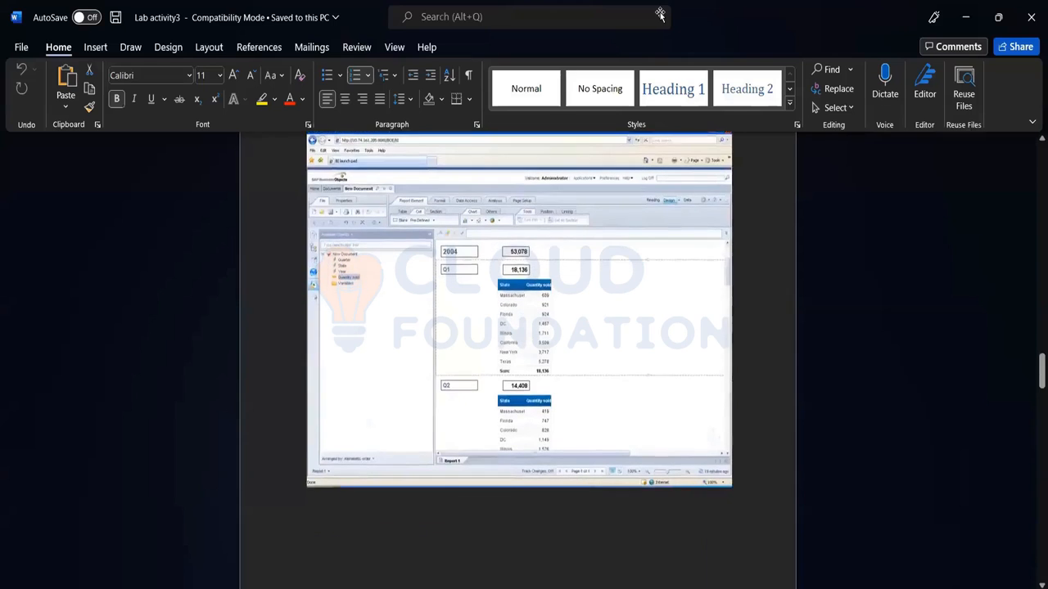
Step: Find the Activity 5 instructions on creating formulas and variables in the Lab activity3 Word document and read them
scroll(551, 413, down, 5)
scroll(551, 413, down, 15)
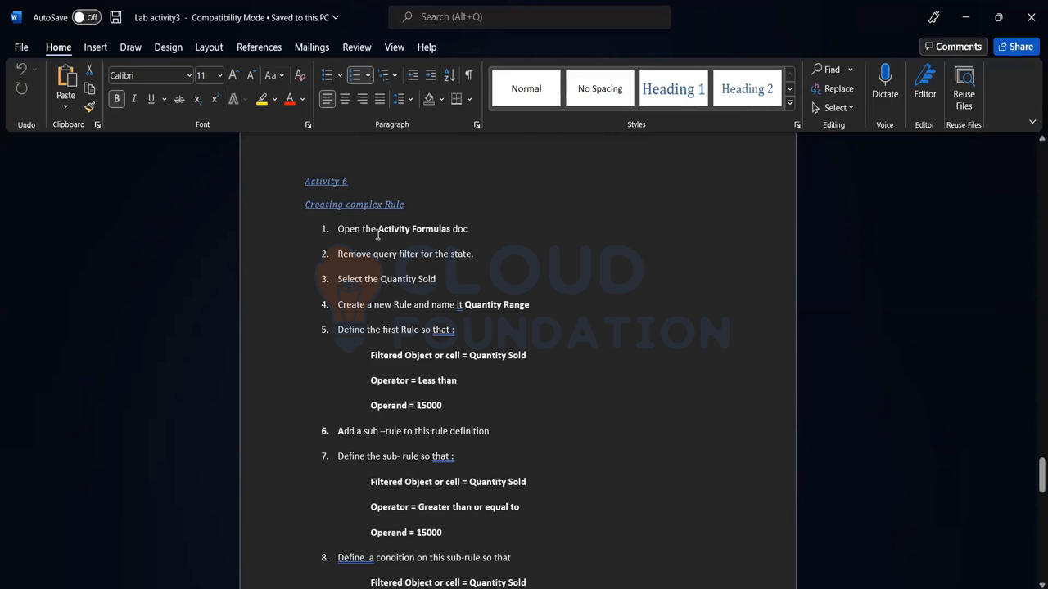
scroll(577, 437, up, 10)
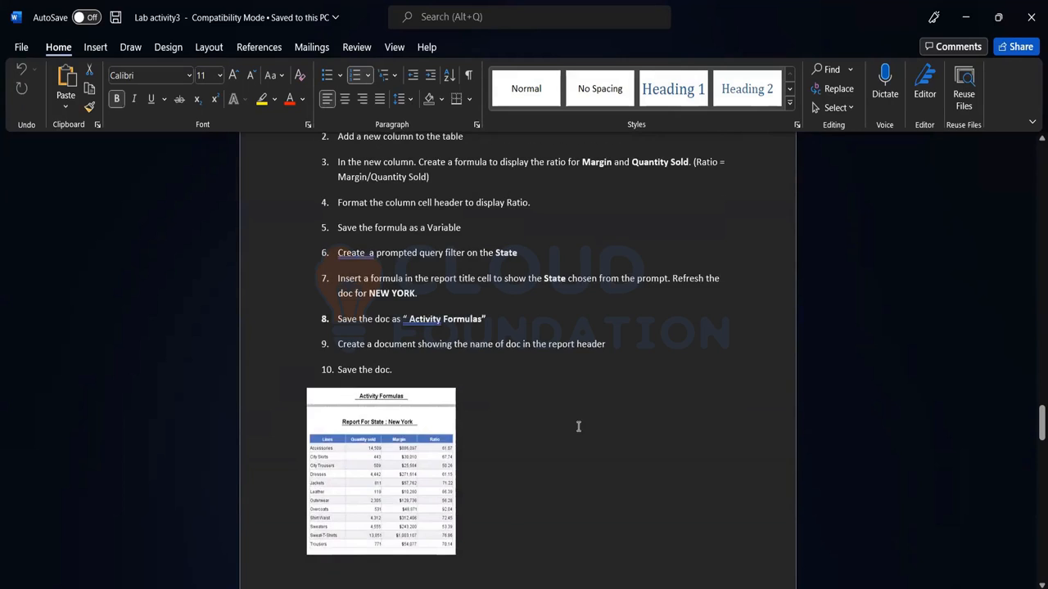
scroll(578, 426, up, 3)
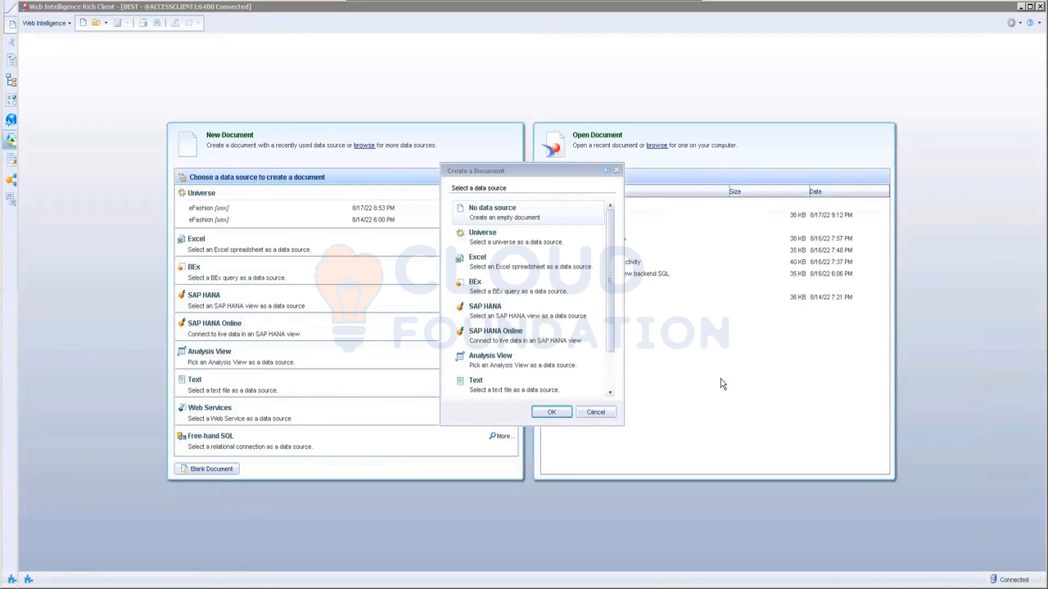
Step: Create a new document on the eFashion universe with Lines, Margin and Quantity sold as the query's result objects
click(600, 414)
click(225, 207)
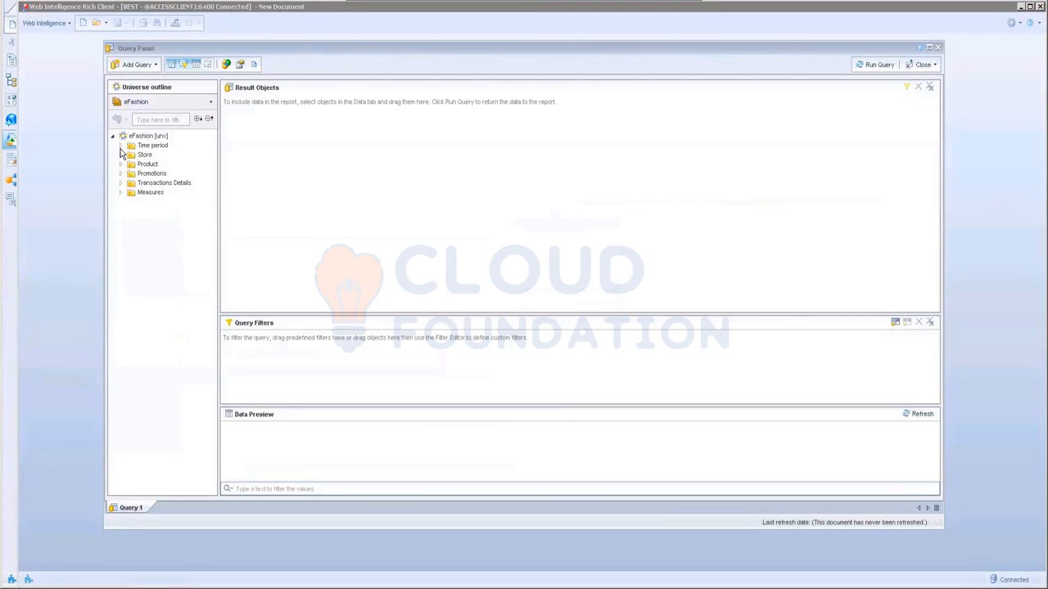
click(121, 146)
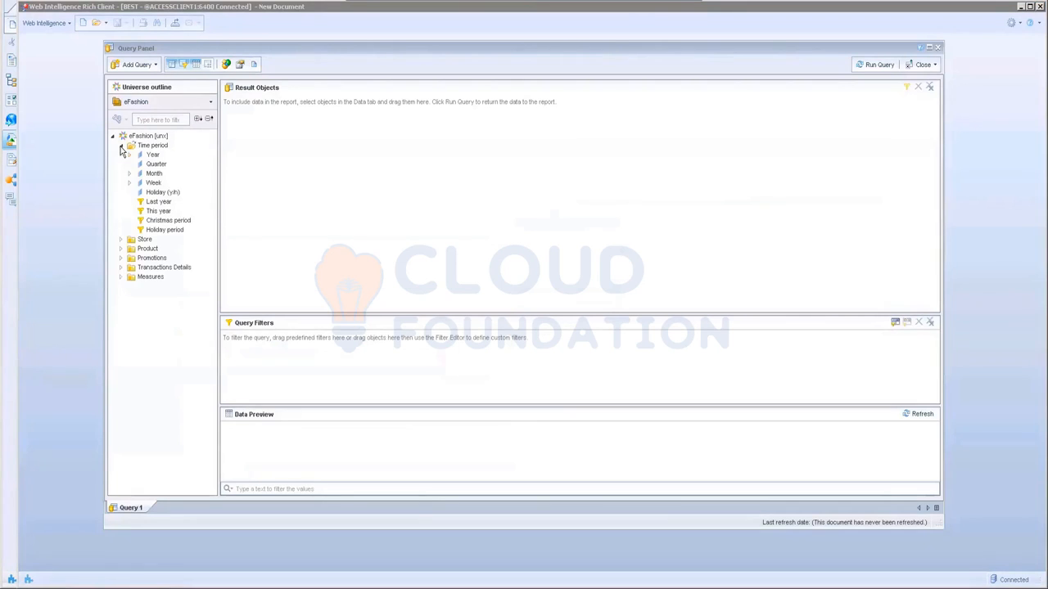
click(120, 277)
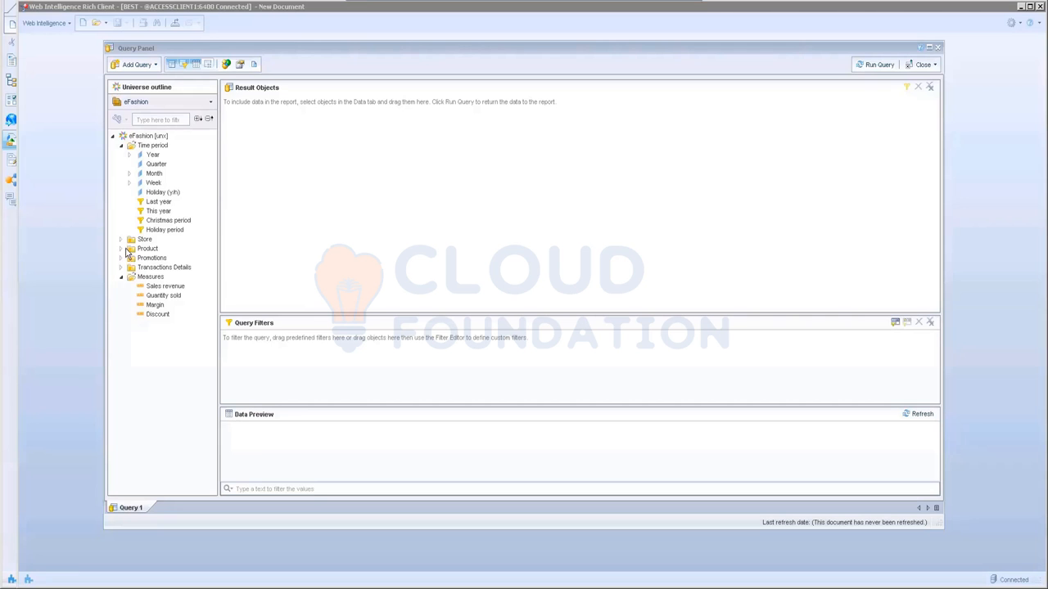
click(121, 248)
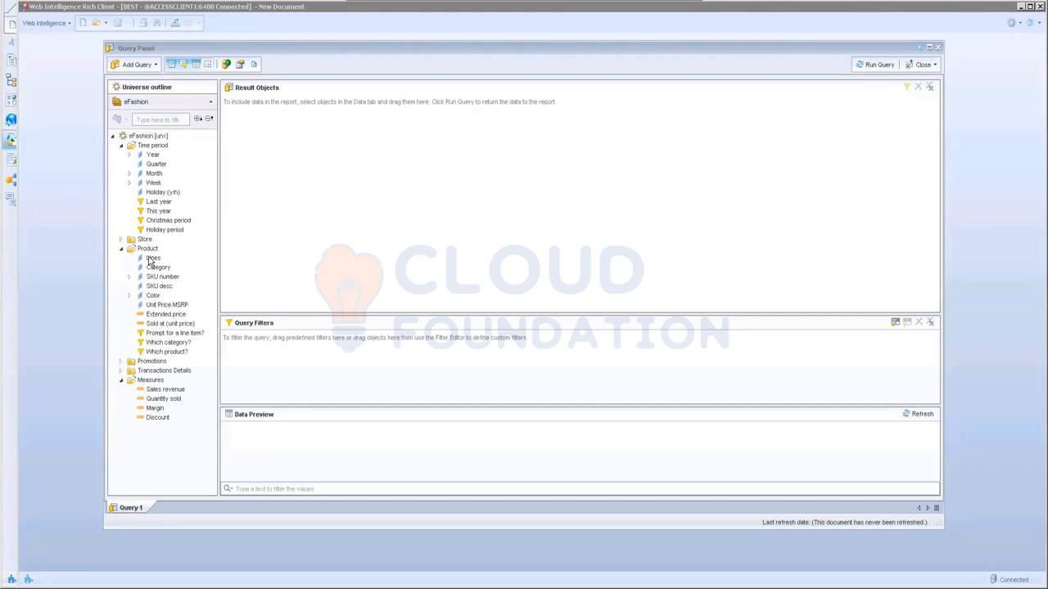
double_click(153, 259)
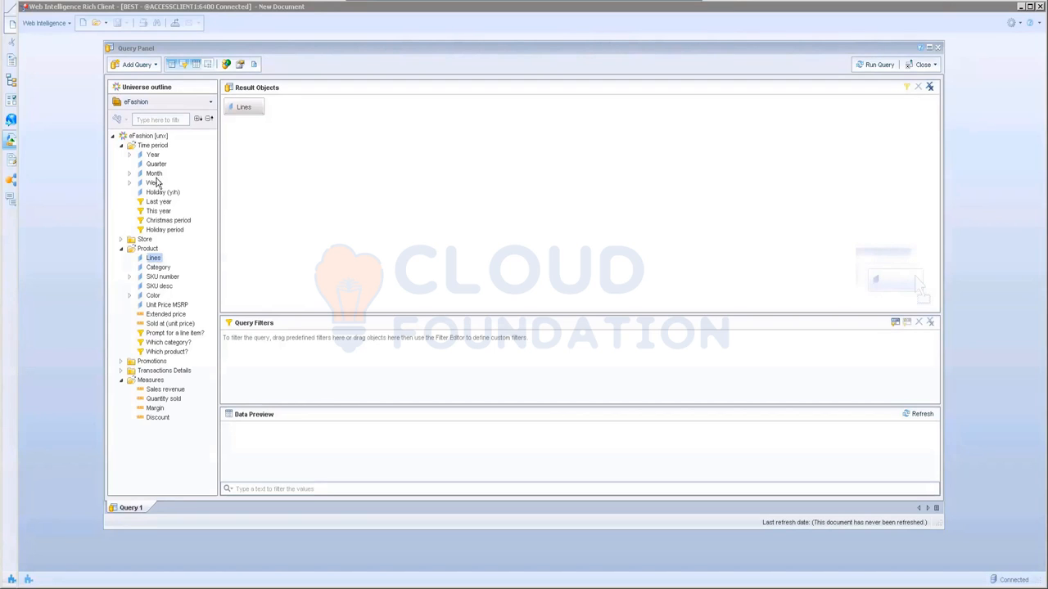
double_click(155, 408)
double_click(162, 398)
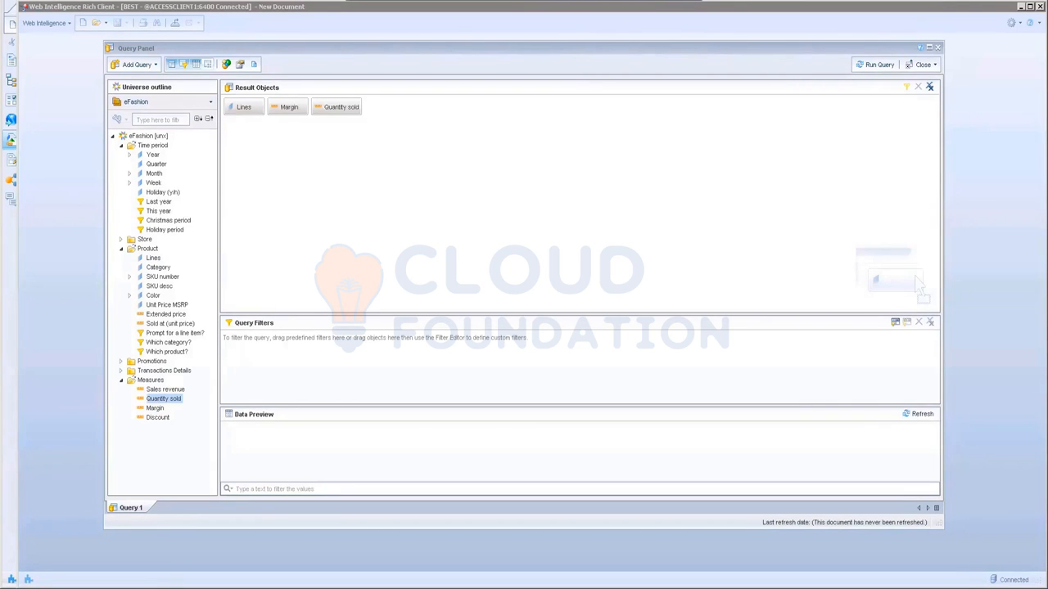
Step: Review the Activity 5 tasks in the Lab activity3 Word document and run the query in Web Intelligence
key(alt+Tab)
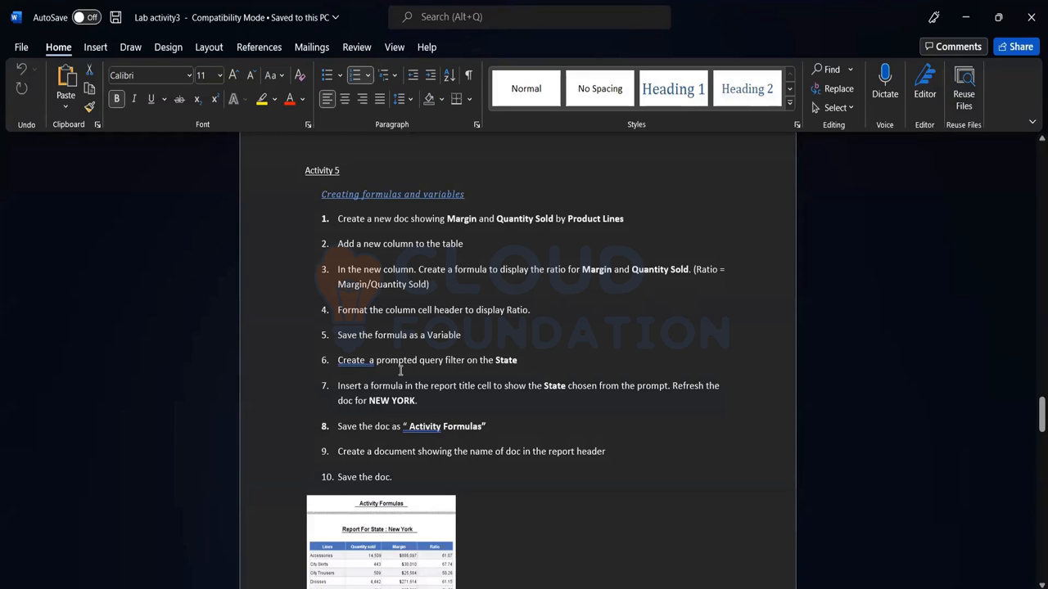
scroll(544, 373, down, 1)
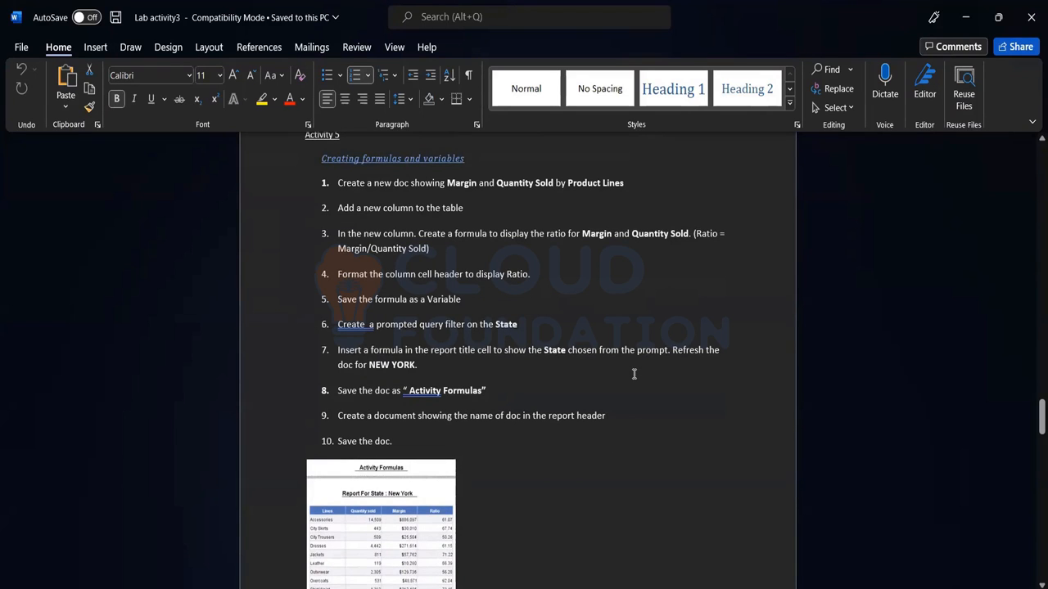
scroll(633, 374, down, 1)
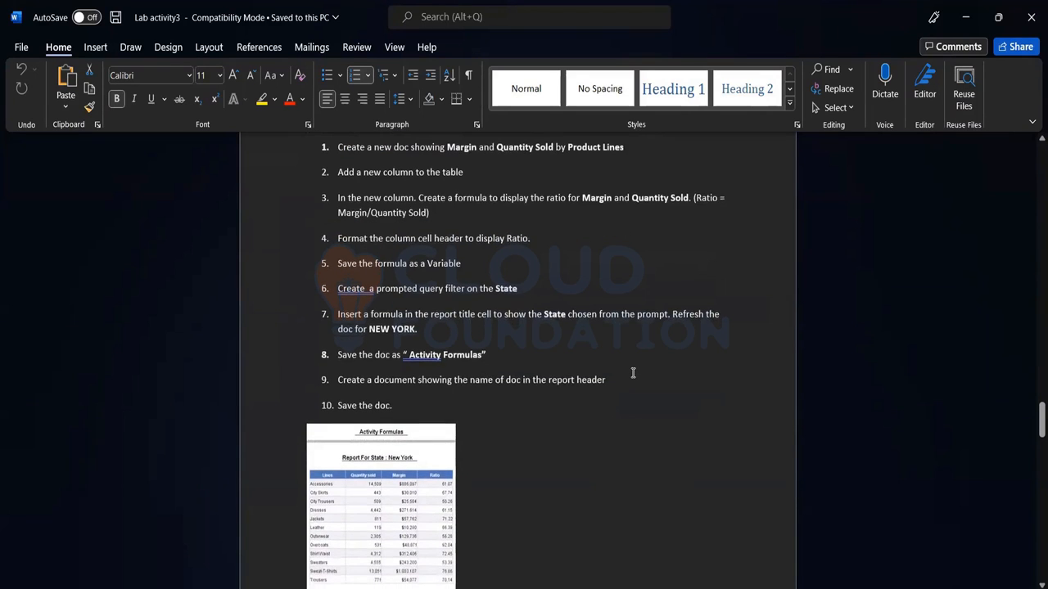
scroll(631, 369, down, 1)
scroll(628, 369, up, 3)
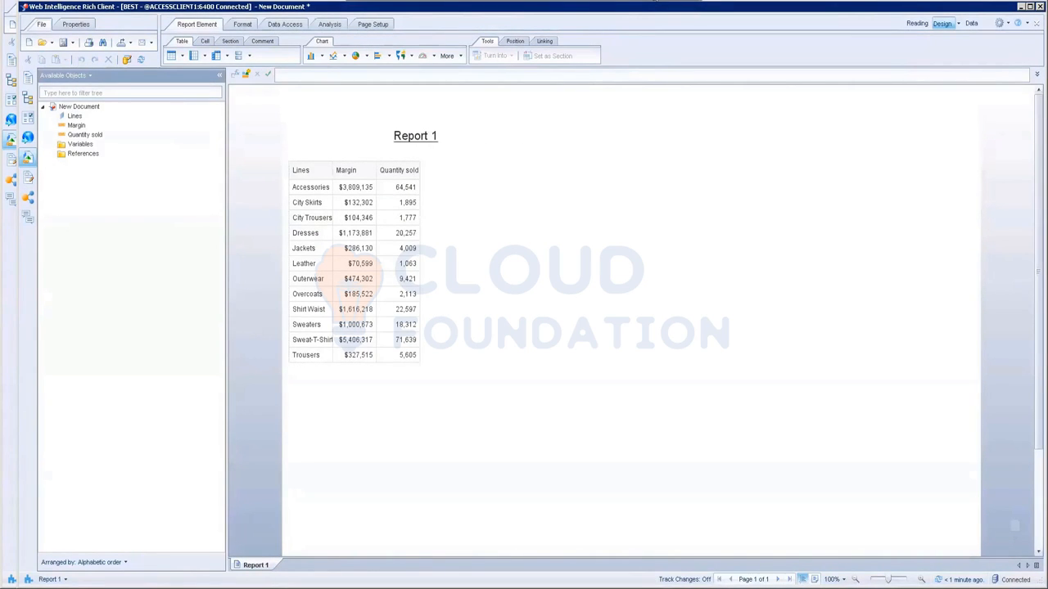
Step: Insert an empty column to the right of the Quantity sold column in the report table, as Activity 5 requires
key(alt+Tab)
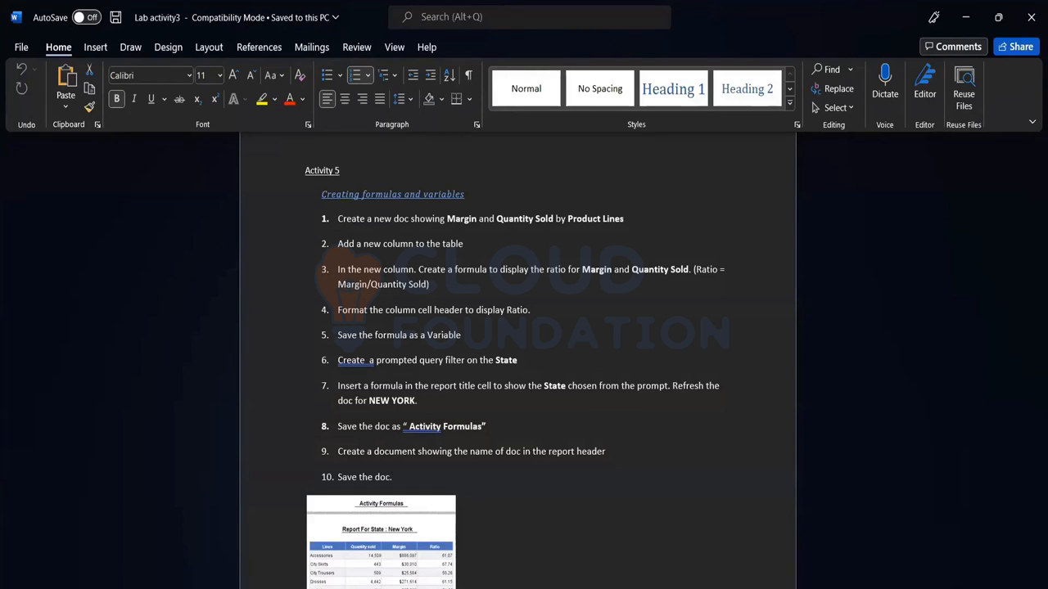
key(alt+Tab)
click(405, 220)
right_click(402, 208)
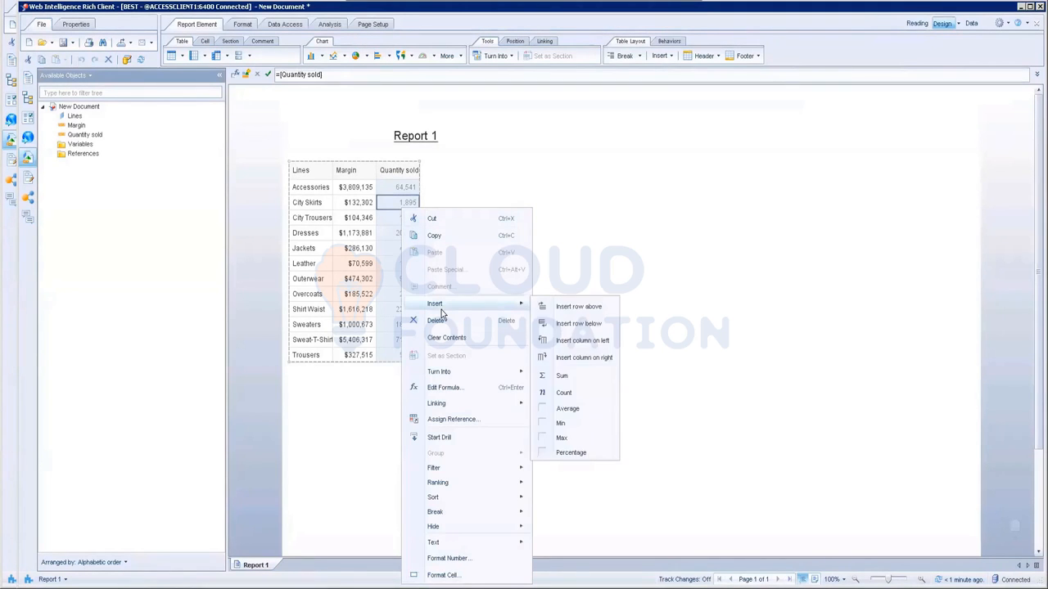
mouse_move(474, 304)
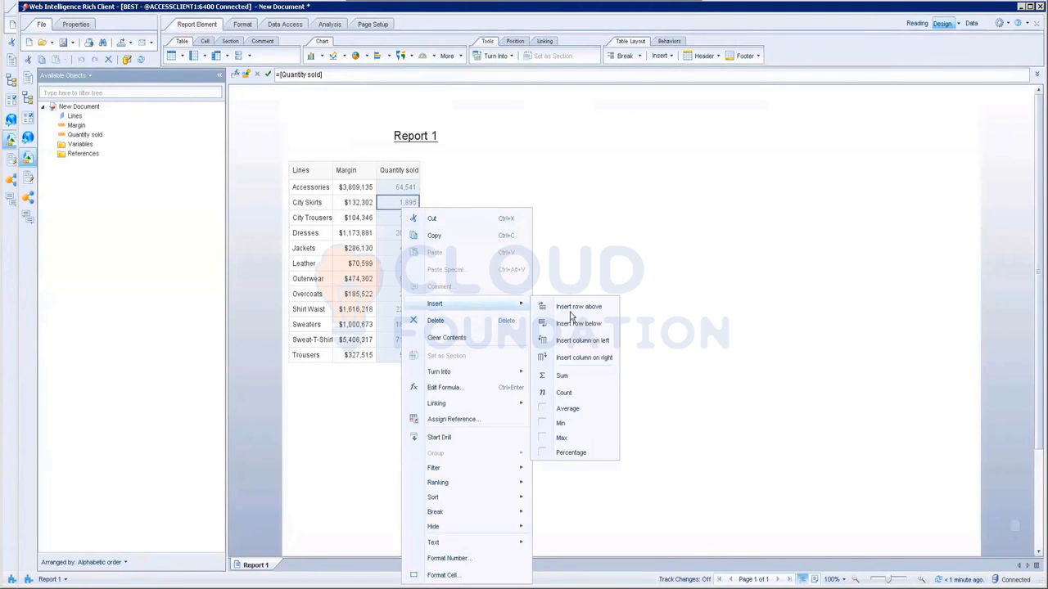
click(584, 358)
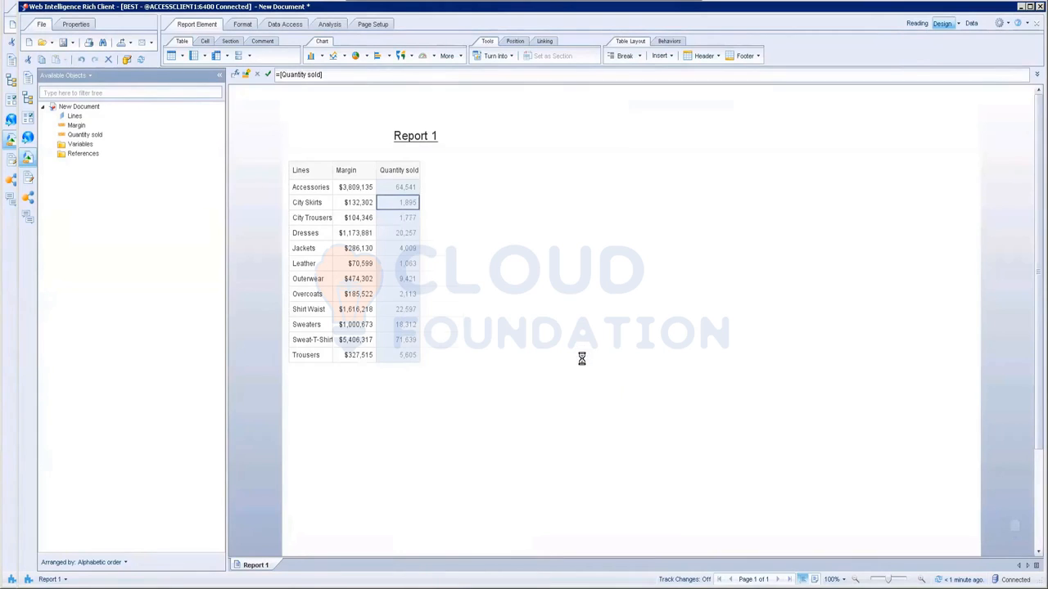
click(573, 281)
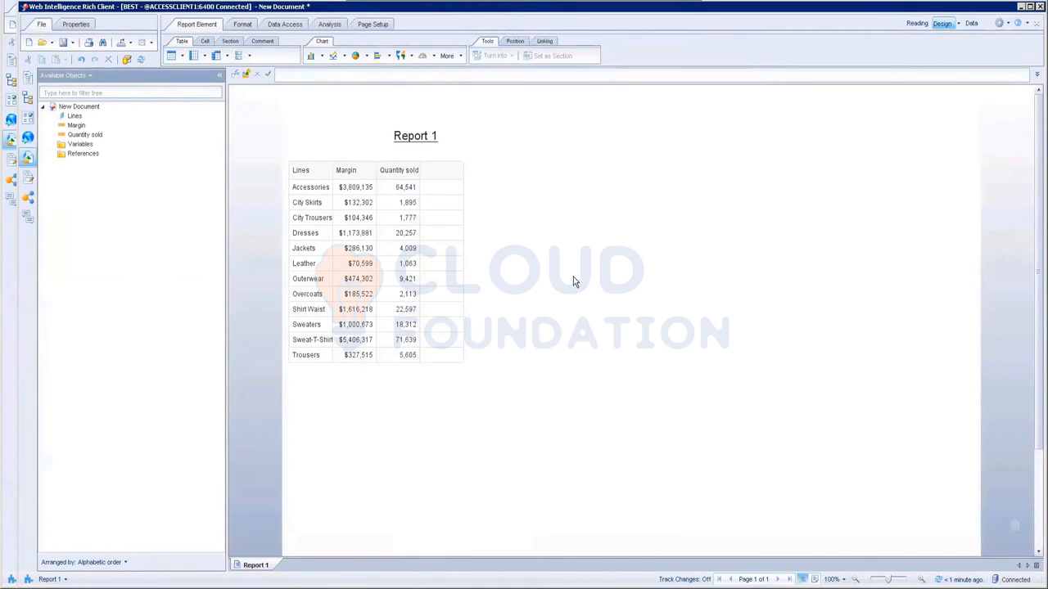
Step: Enter the formula =[Margin]/[Quantity sold] in the body cells of the empty column beside Quantity sold
click(659, 3)
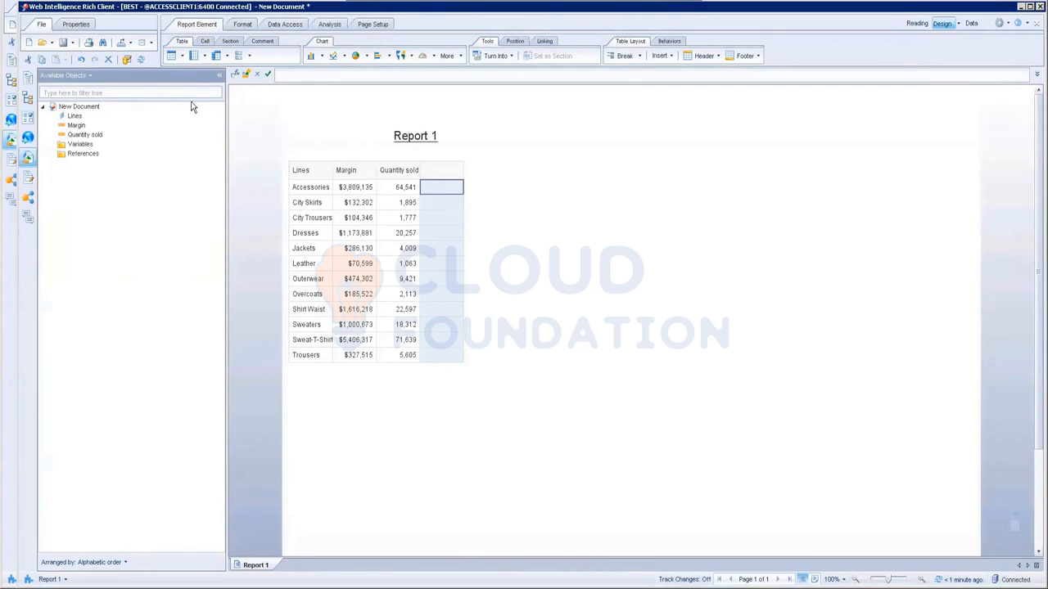
click(284, 74)
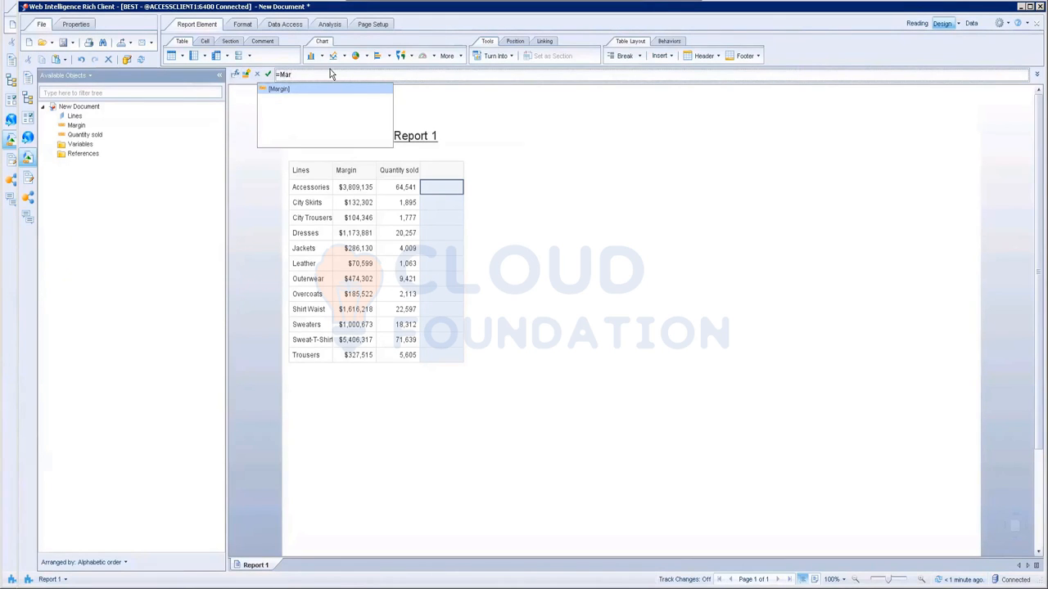
text(gin/)
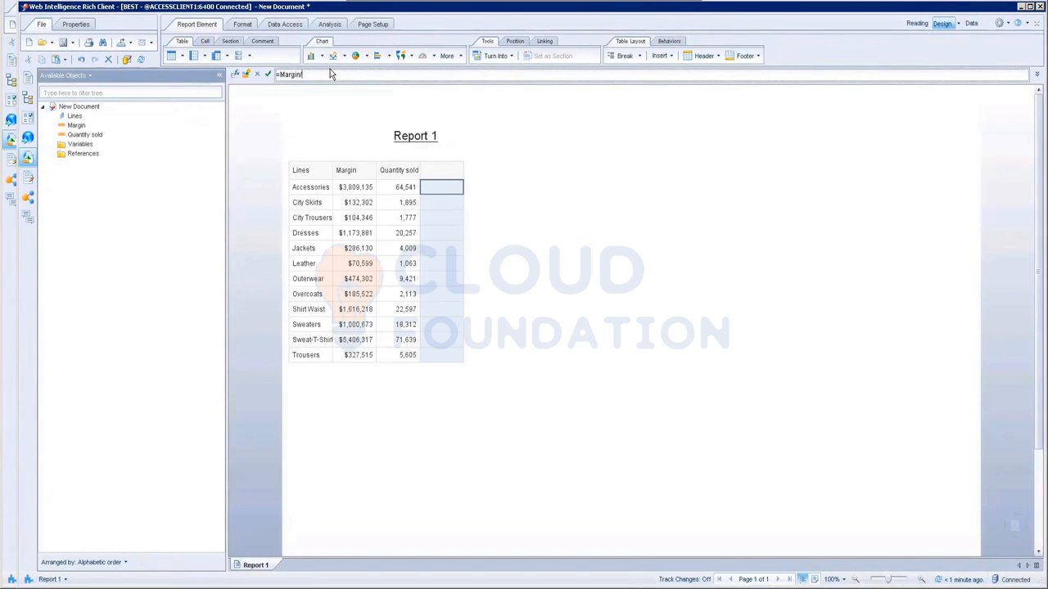
key(BackSpace)
key(BackSpace)
key(BackSpace)
key(BackSpace)
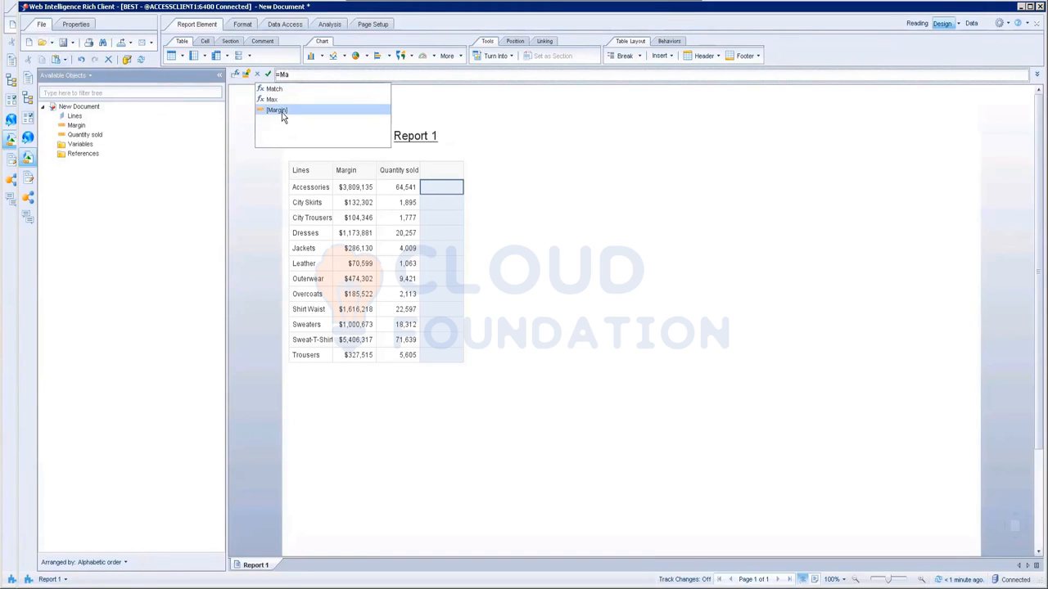
double_click(281, 112)
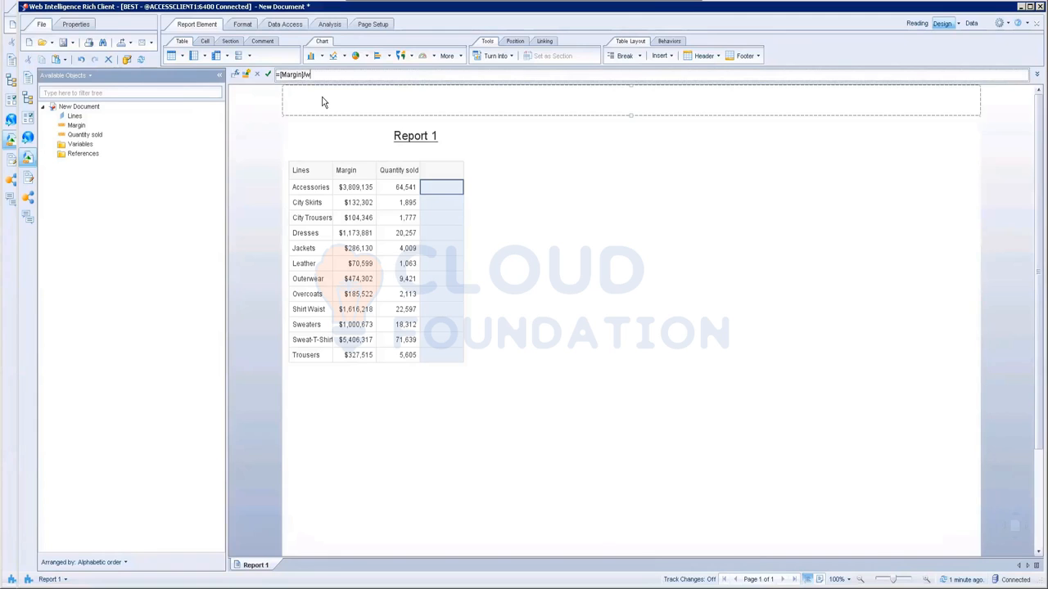
text(/qua)
double_click(322, 111)
click(267, 75)
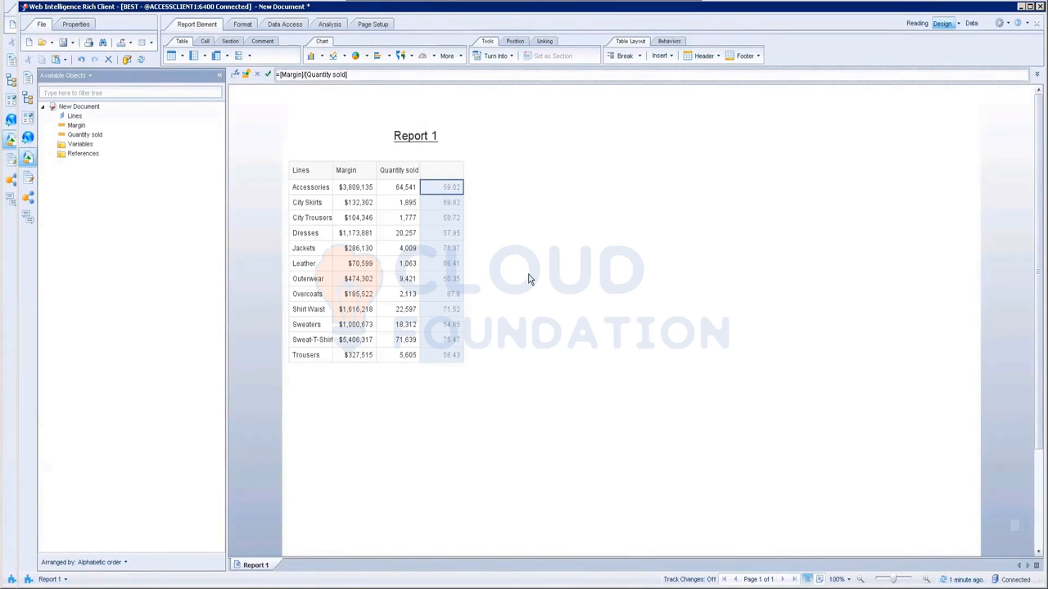
Step: Validate the new column's margin-to-quantity formula in the Formula Editor
click(236, 75)
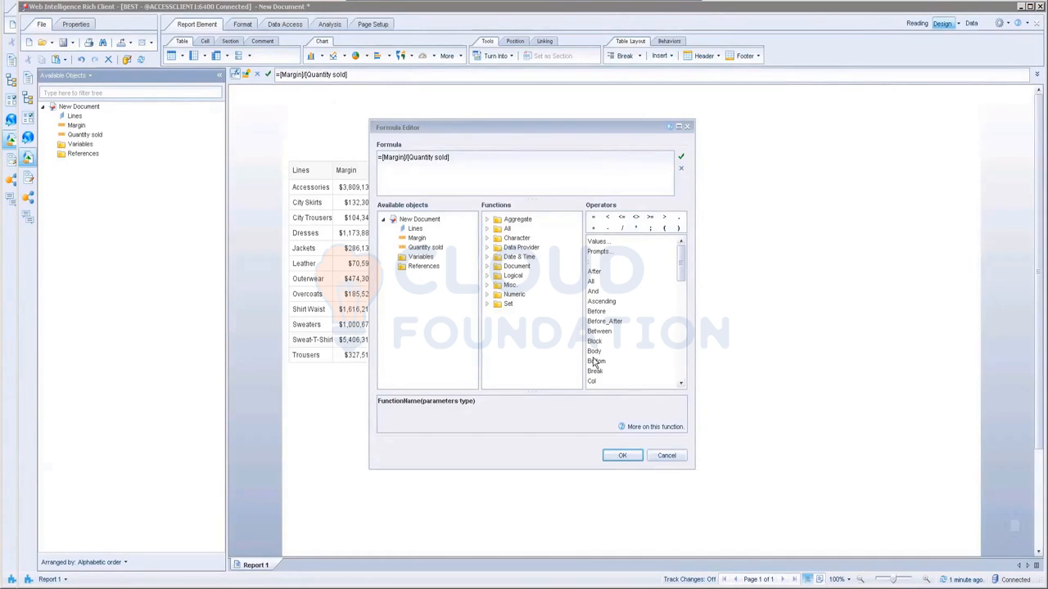
click(666, 459)
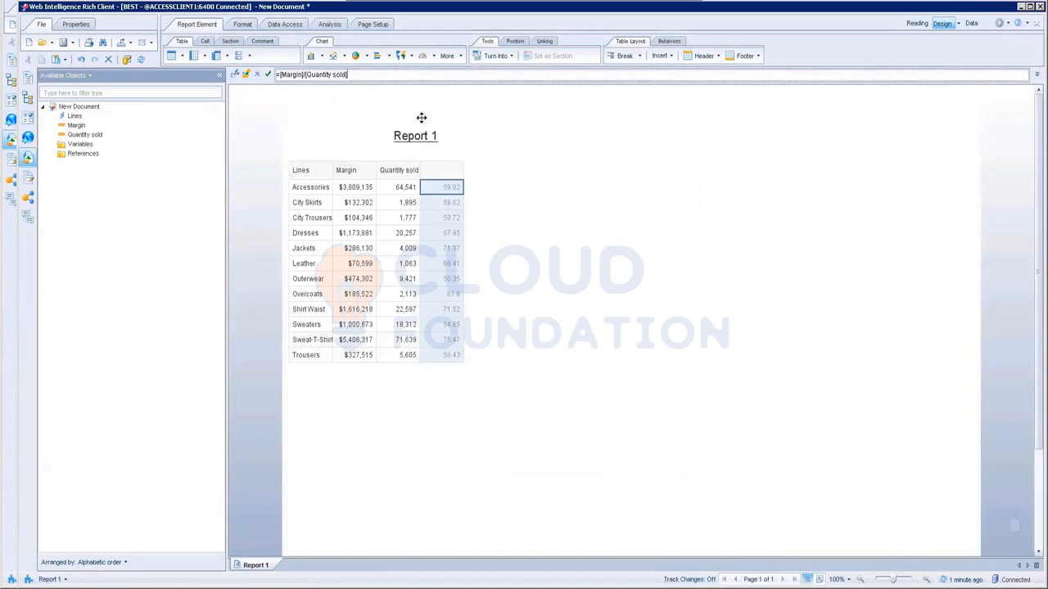
click(235, 75)
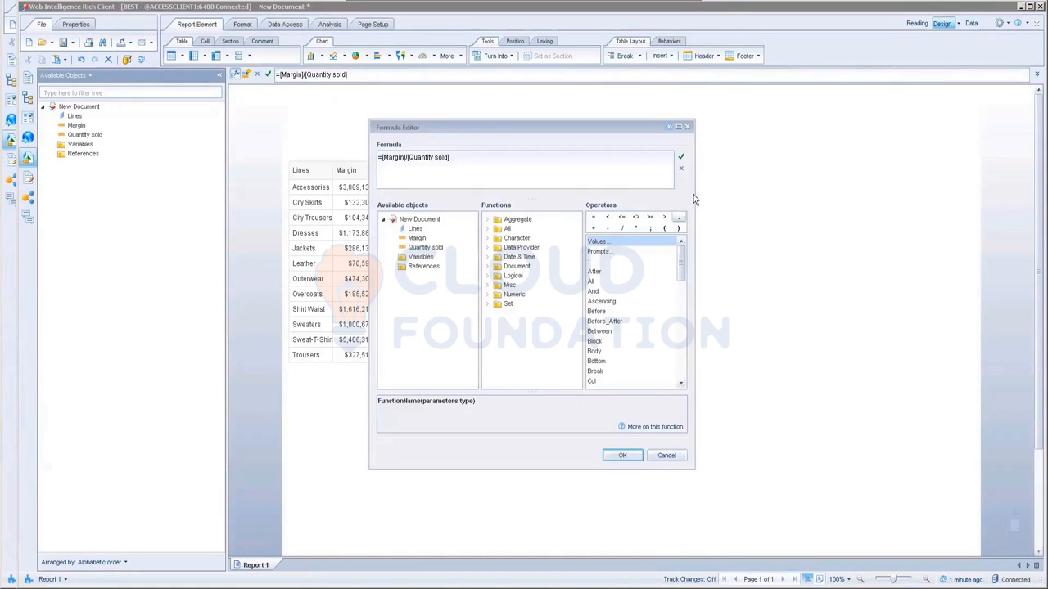
click(681, 160)
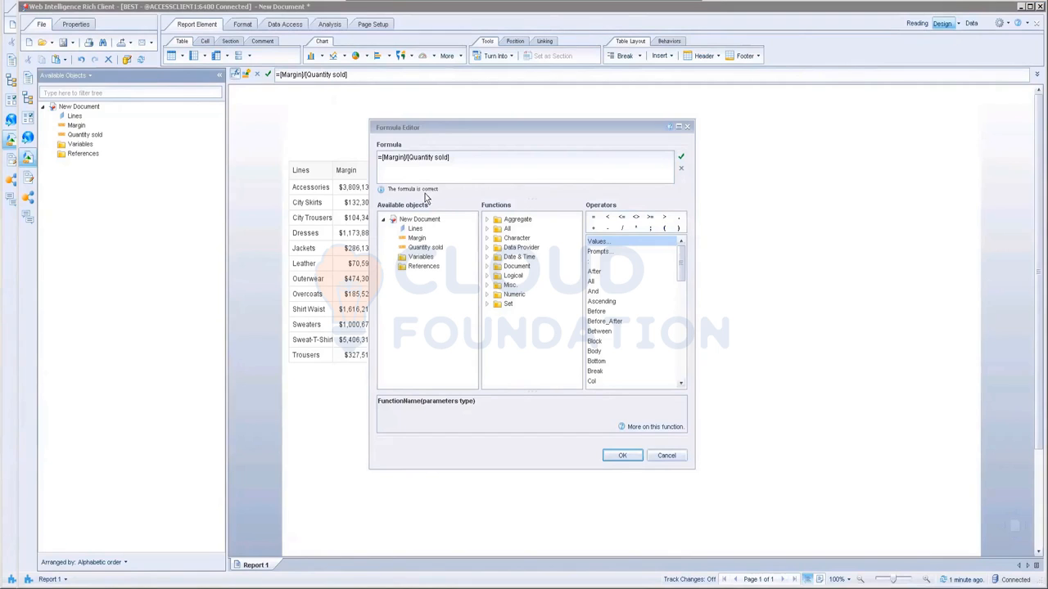
click(610, 460)
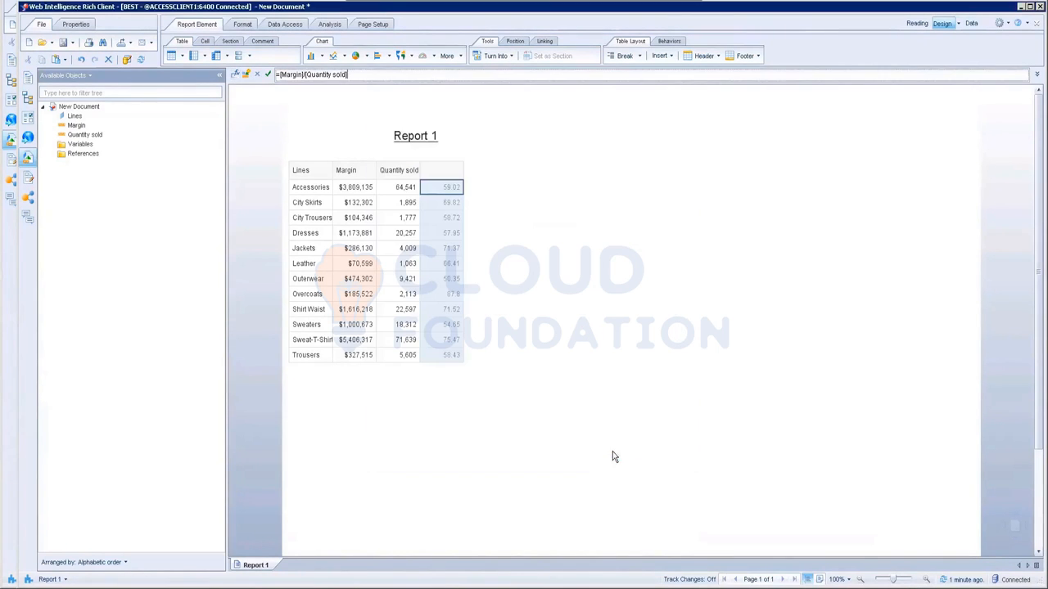
Step: Check the Activity 5 tasks in the Lab activity3 Word document and set the new column's header in Web Intelligence to Ratio
click(661, 9)
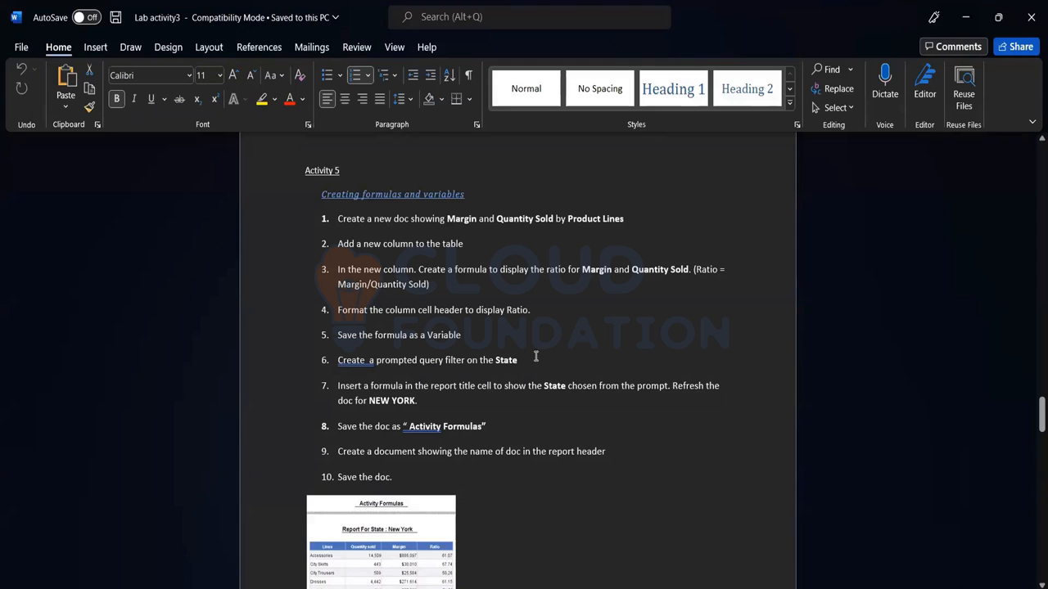
scroll(536, 356, down, 1)
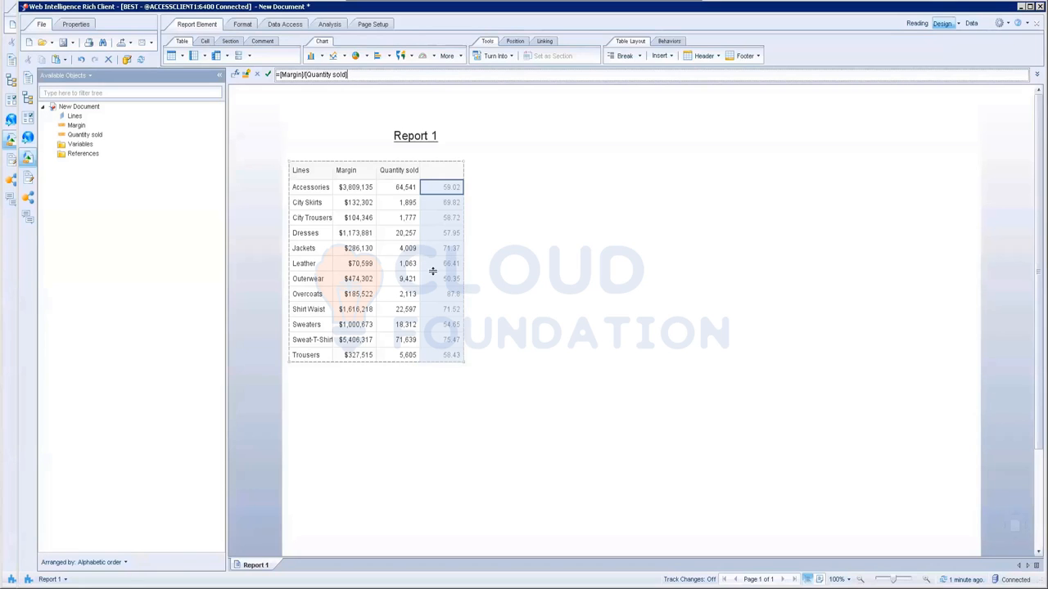
click(447, 208)
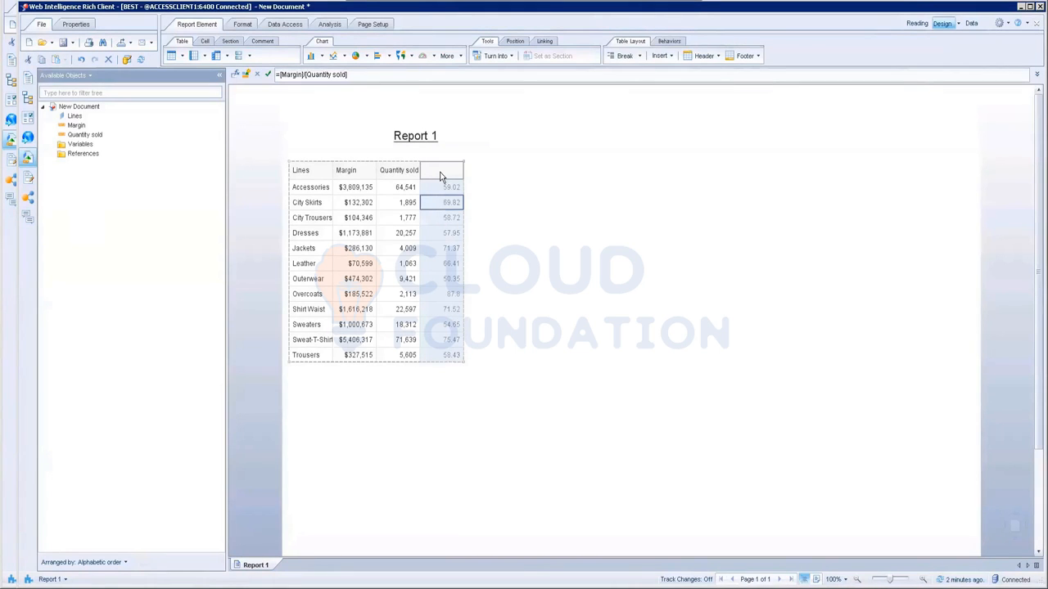
click(441, 176)
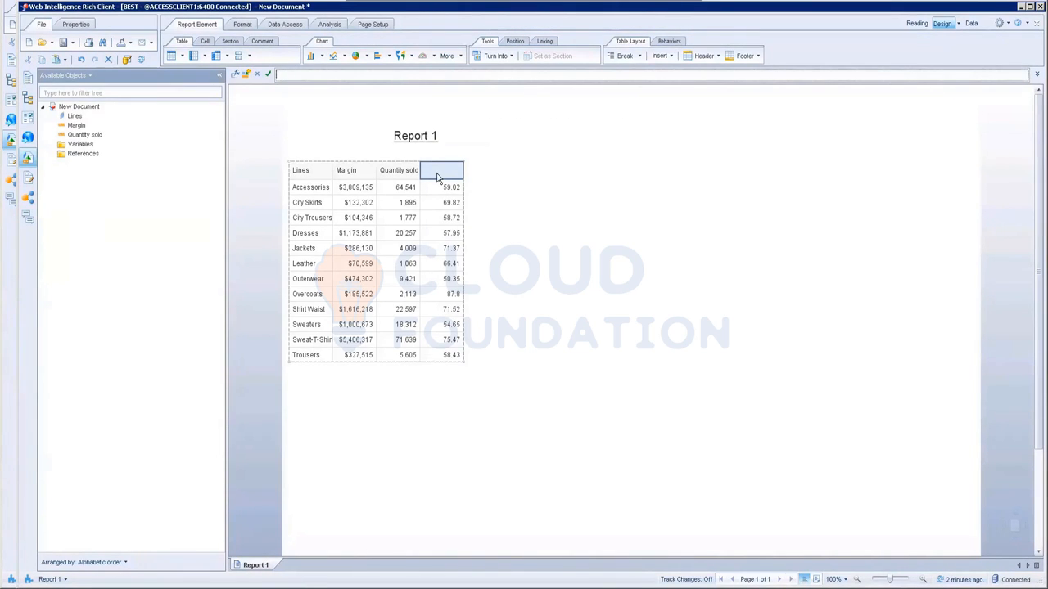
click(319, 73)
text(Ratio)
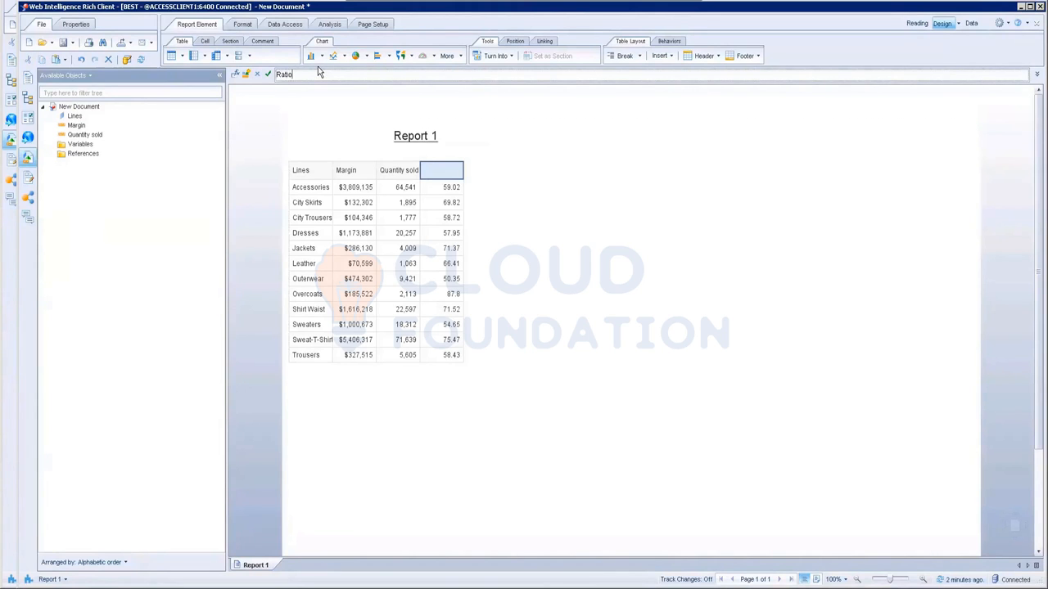
click(267, 75)
click(596, 255)
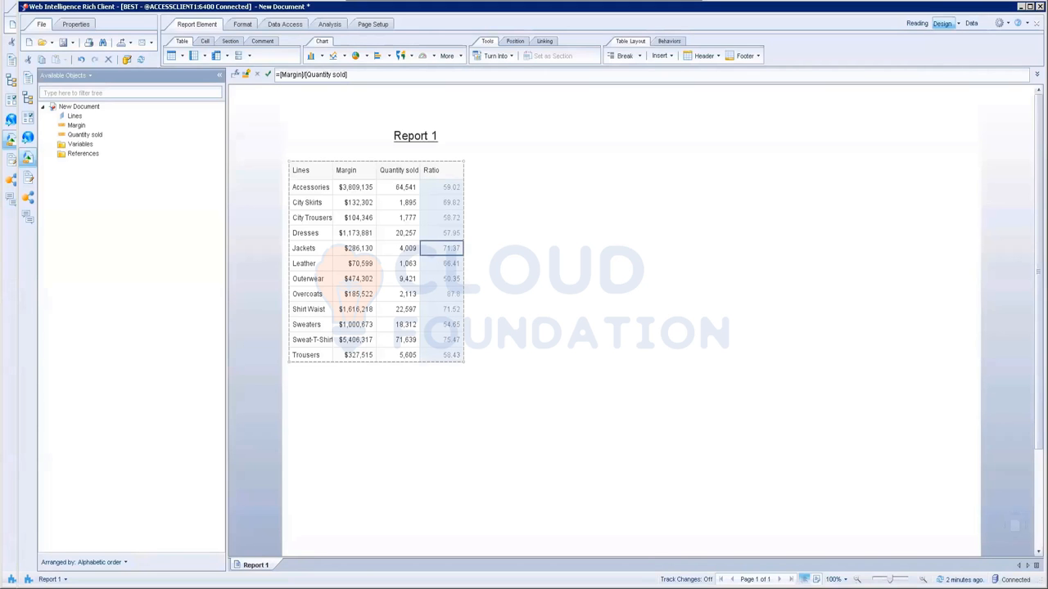
click(235, 75)
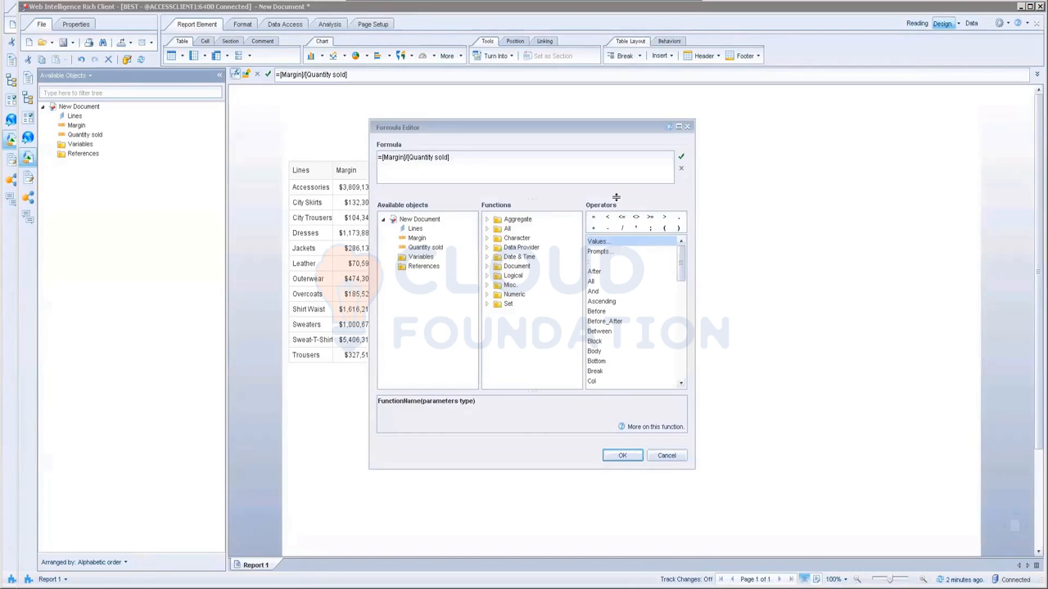
click(665, 456)
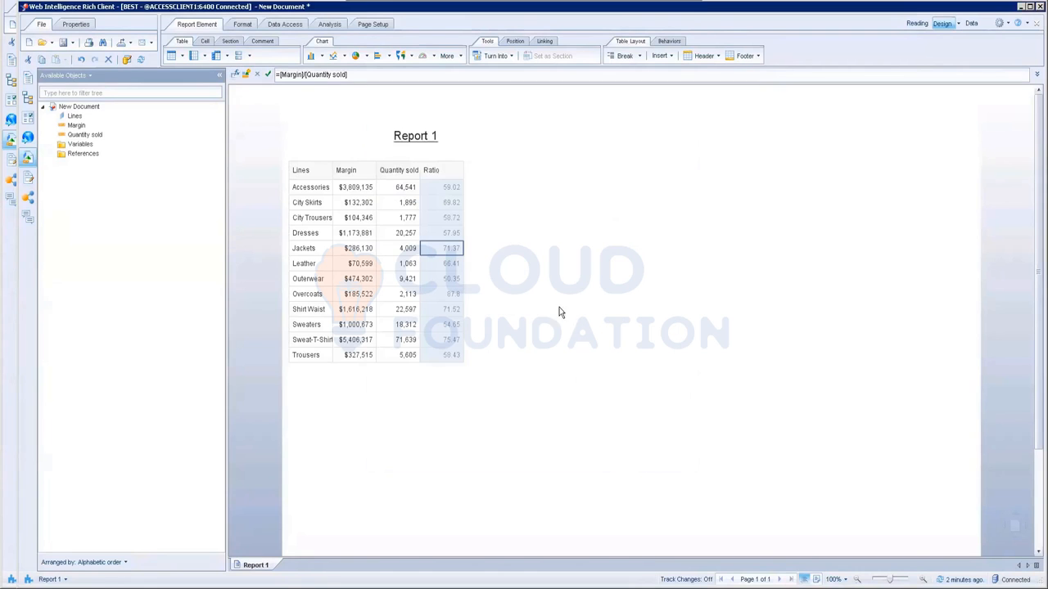
right_click(441, 221)
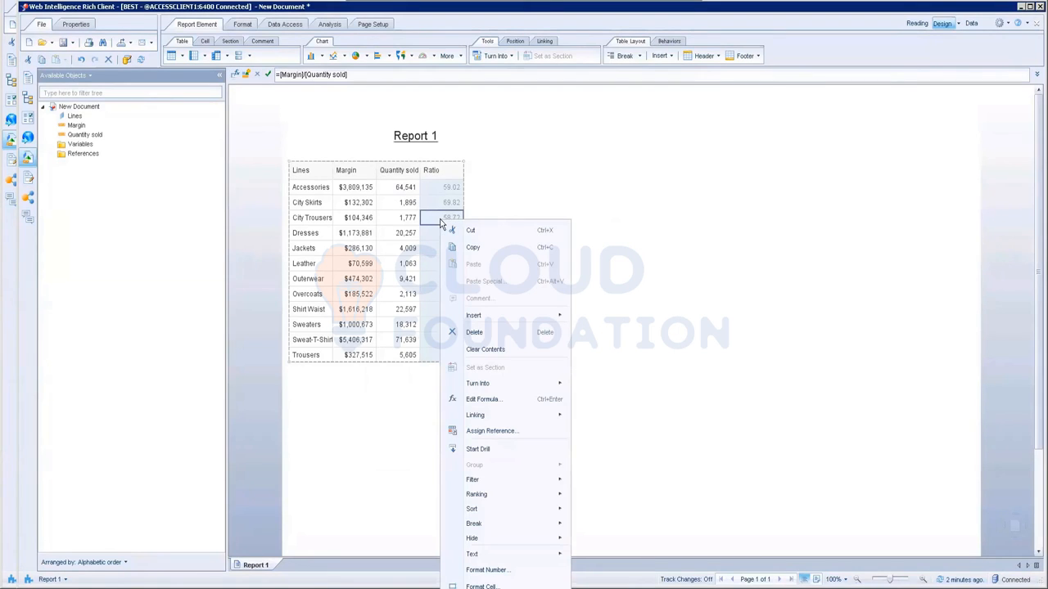
Step: Save the Ratio column's formula as a measure variable named Ratio
click(249, 77)
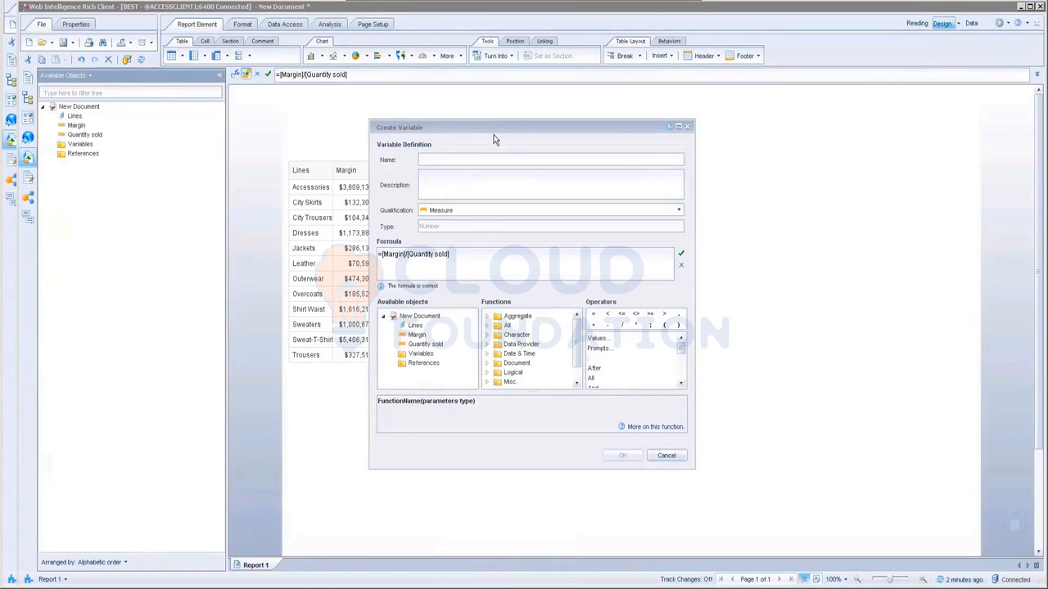
drag(491, 124, 754, 122)
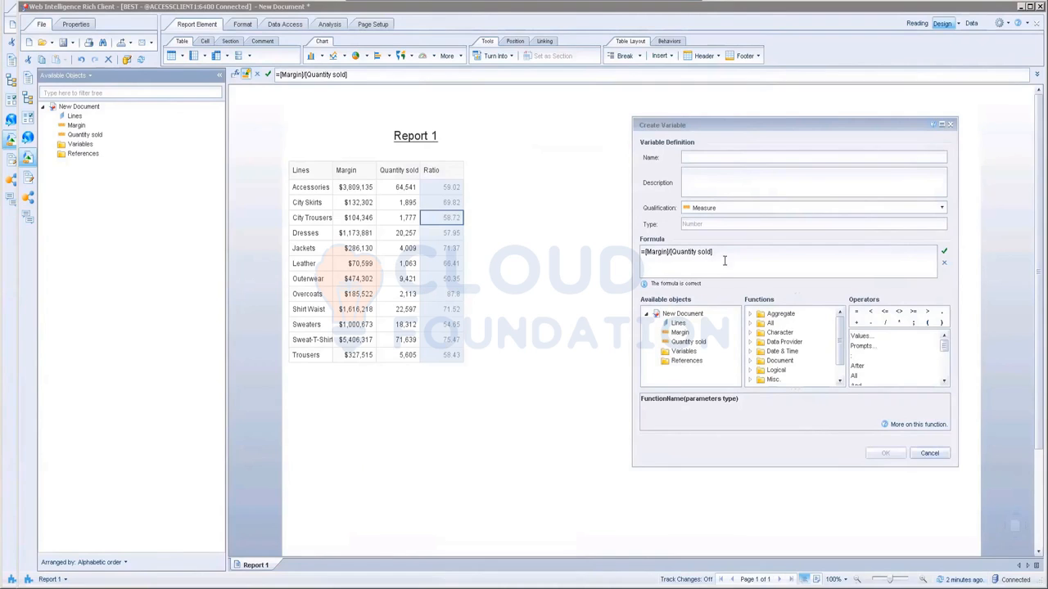
click(696, 157)
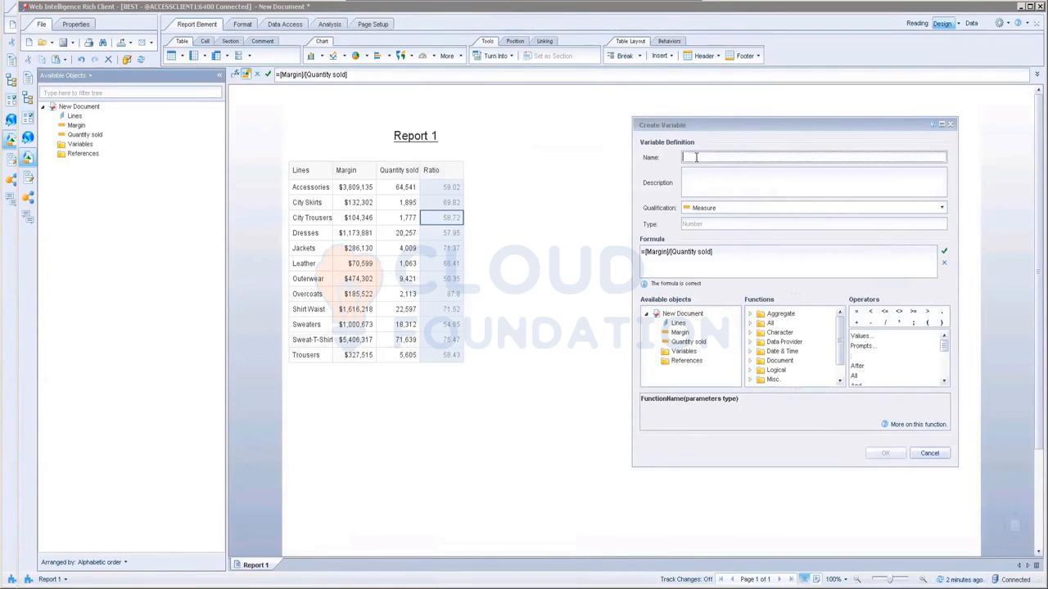
text(Ra)
click(885, 453)
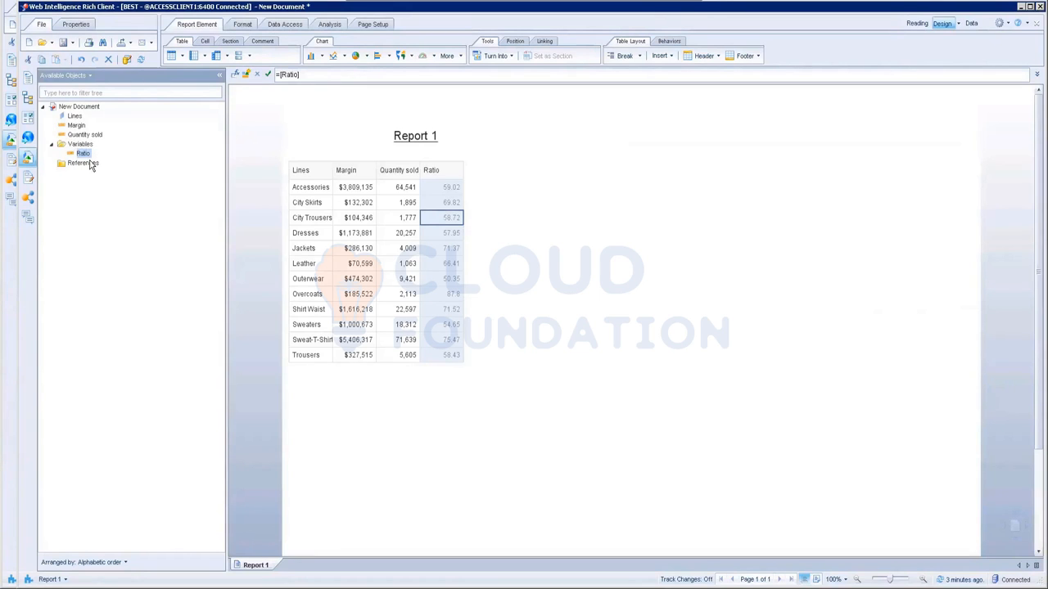
click(609, 298)
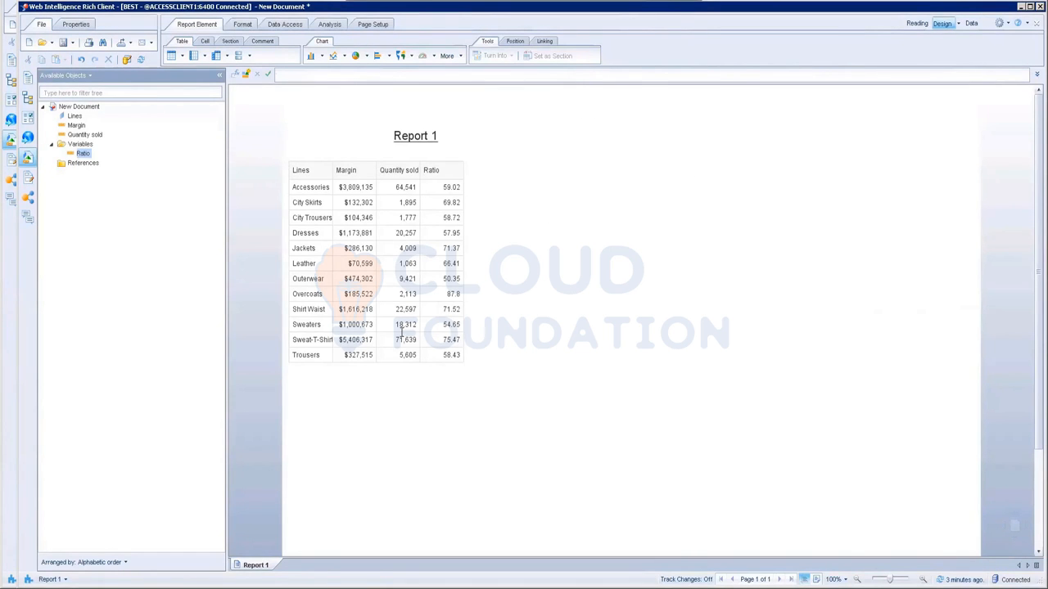
Step: Edit the query and add the Store object State as an In list query filter answered by a prompt
key(alt+Tab)
click(285, 24)
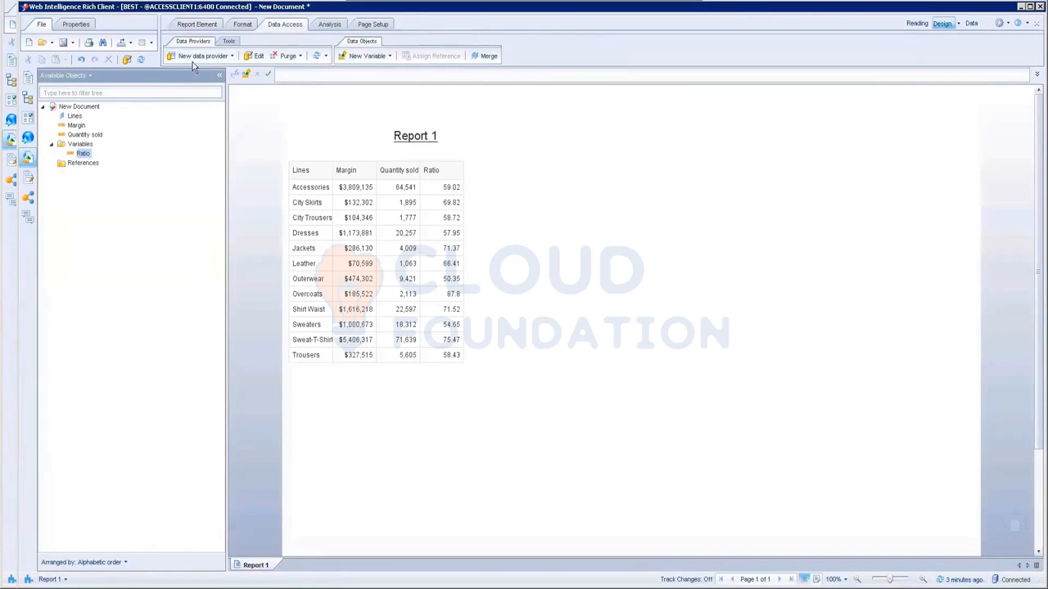
click(254, 57)
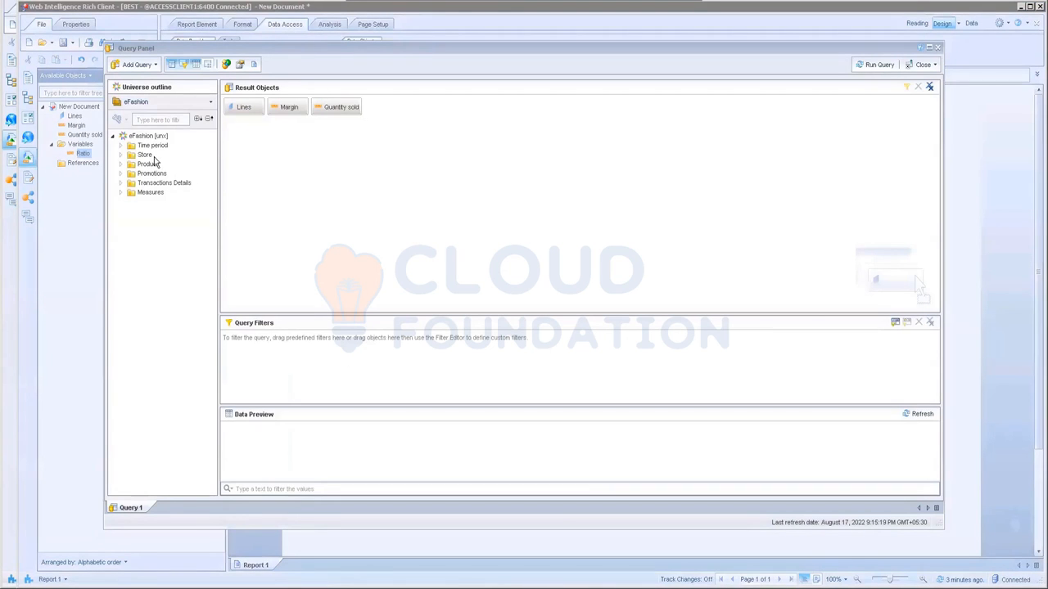
click(121, 155)
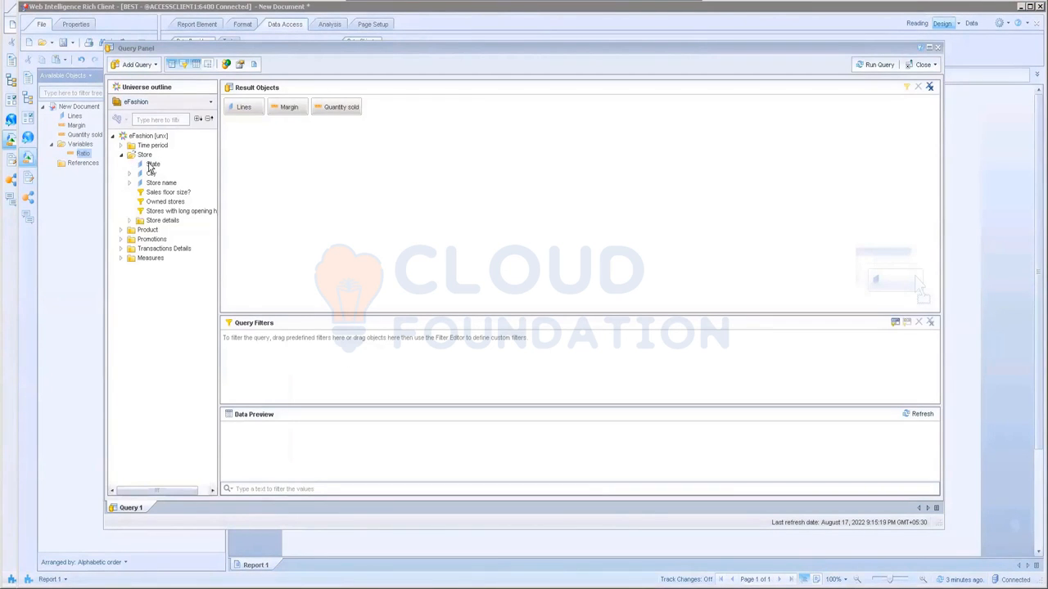
drag(152, 170, 267, 355)
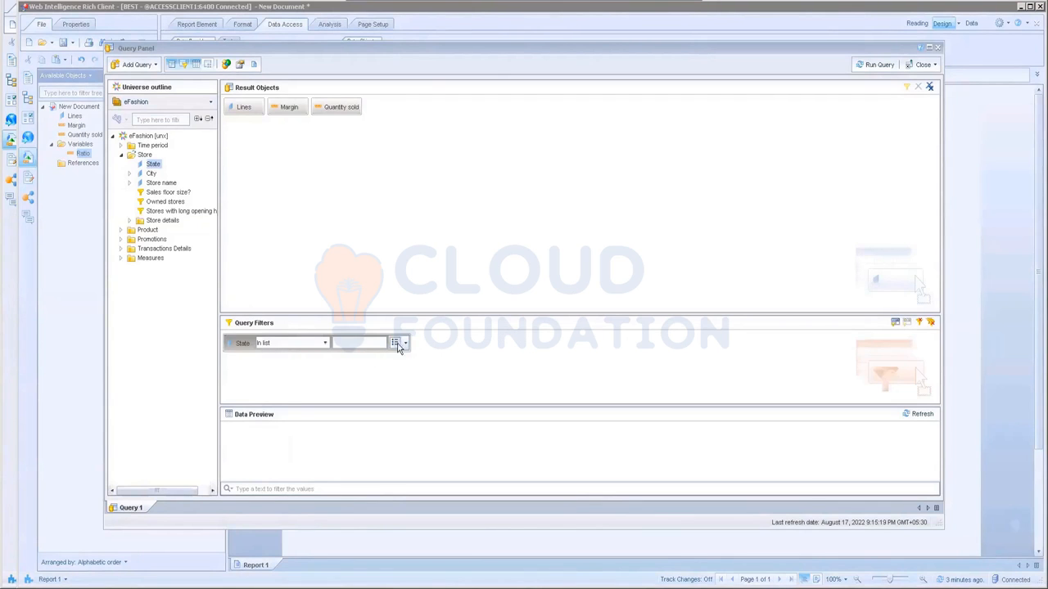
click(404, 343)
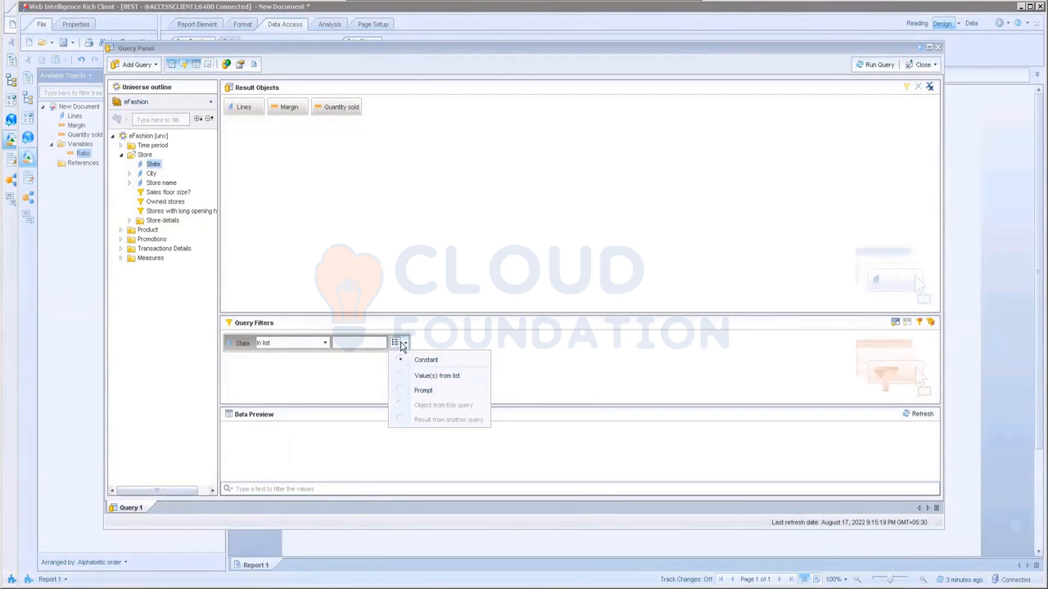
click(423, 391)
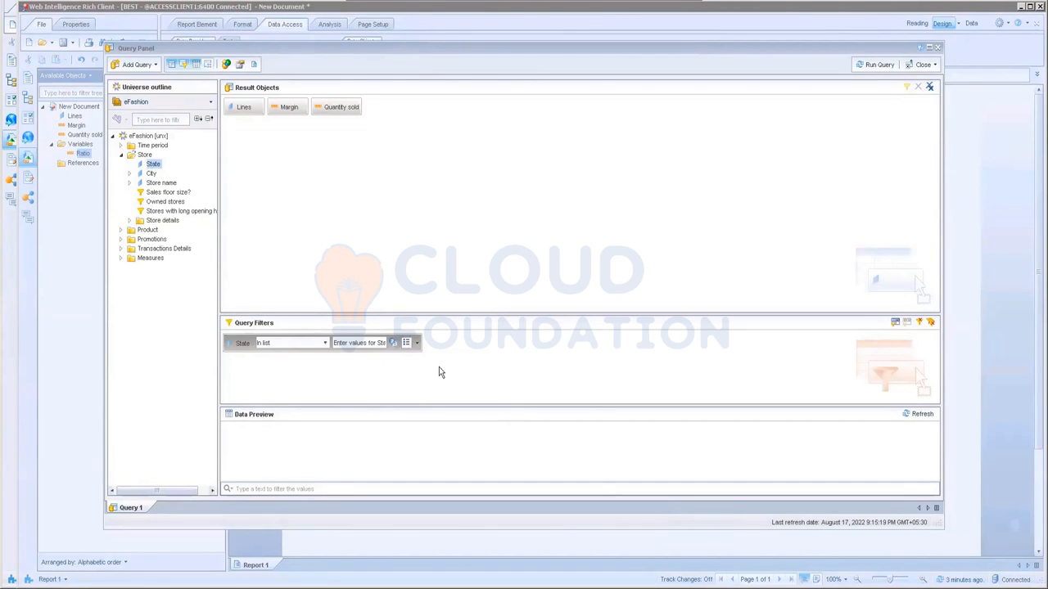
Step: Run the query with New York as the State prompt value, as the Activity 5 instructions in Word require
click(868, 67)
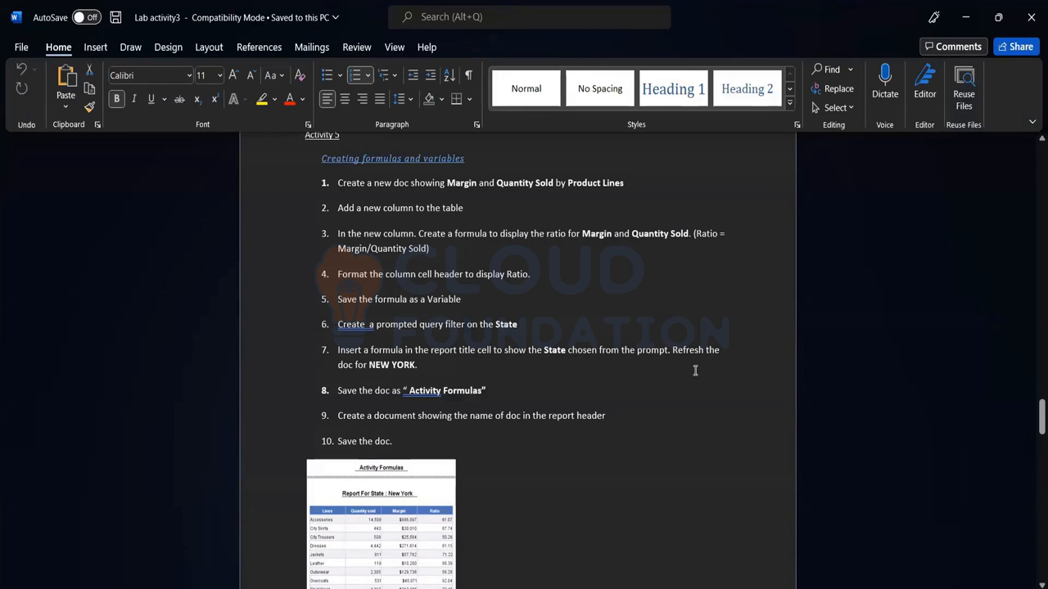
scroll(658, 507, down, 2)
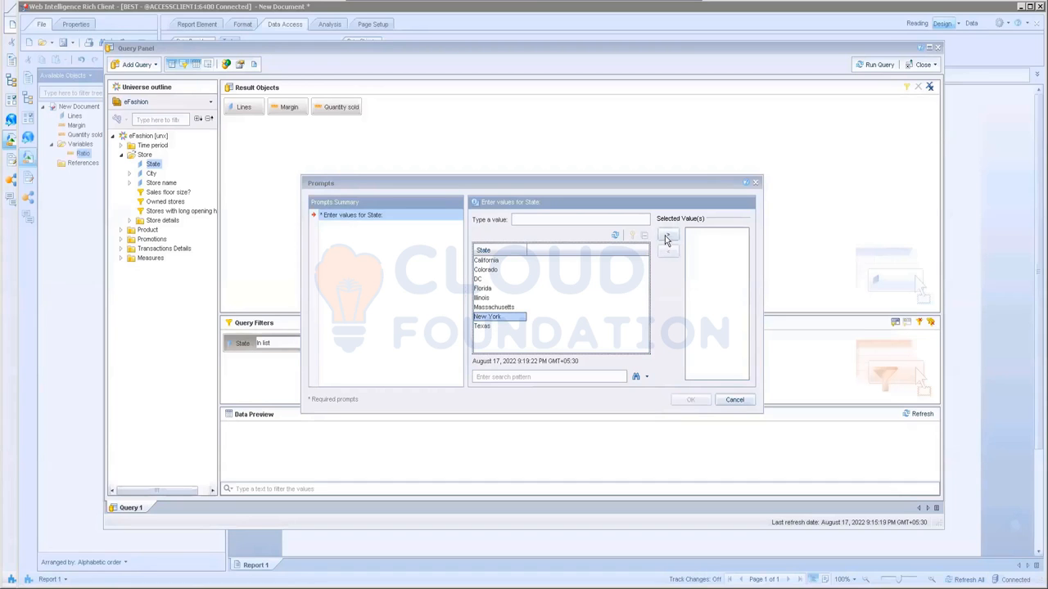
click(668, 235)
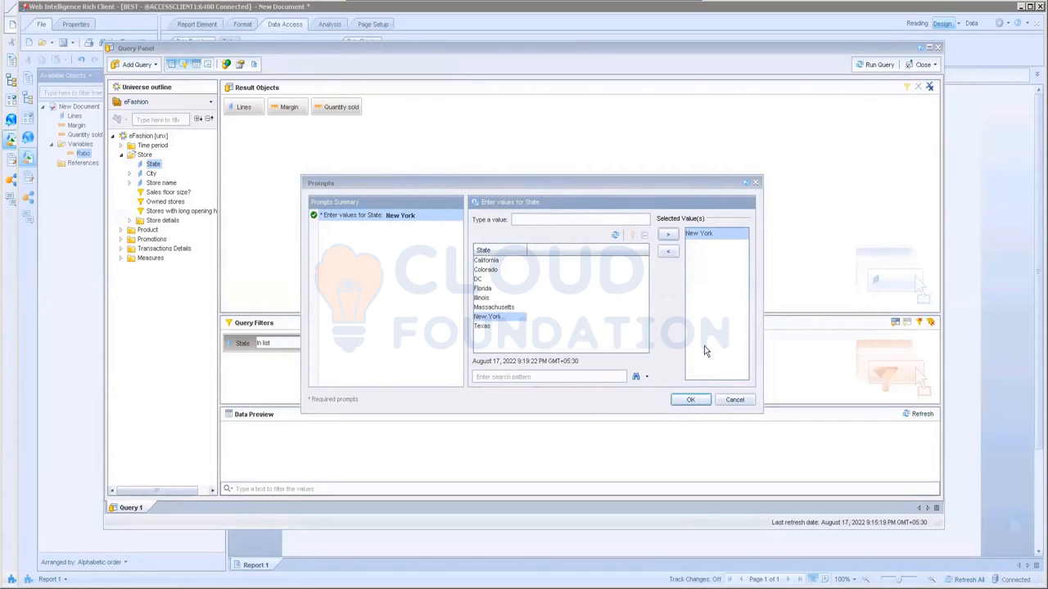
click(690, 399)
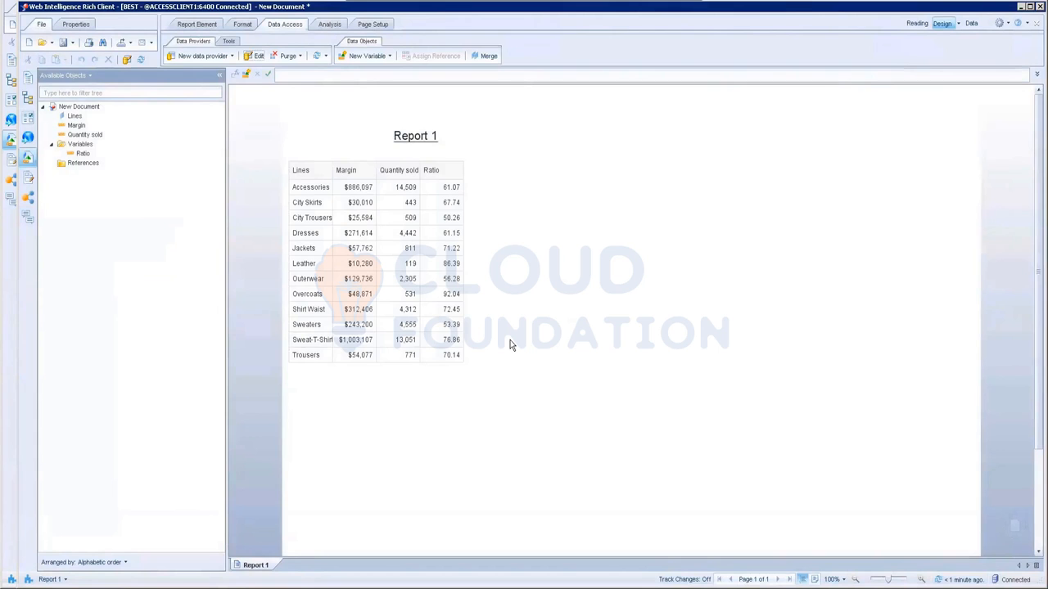
Step: Select the report title cell and check task 7 about the title formula in the Lab activity3 Word document
click(430, 143)
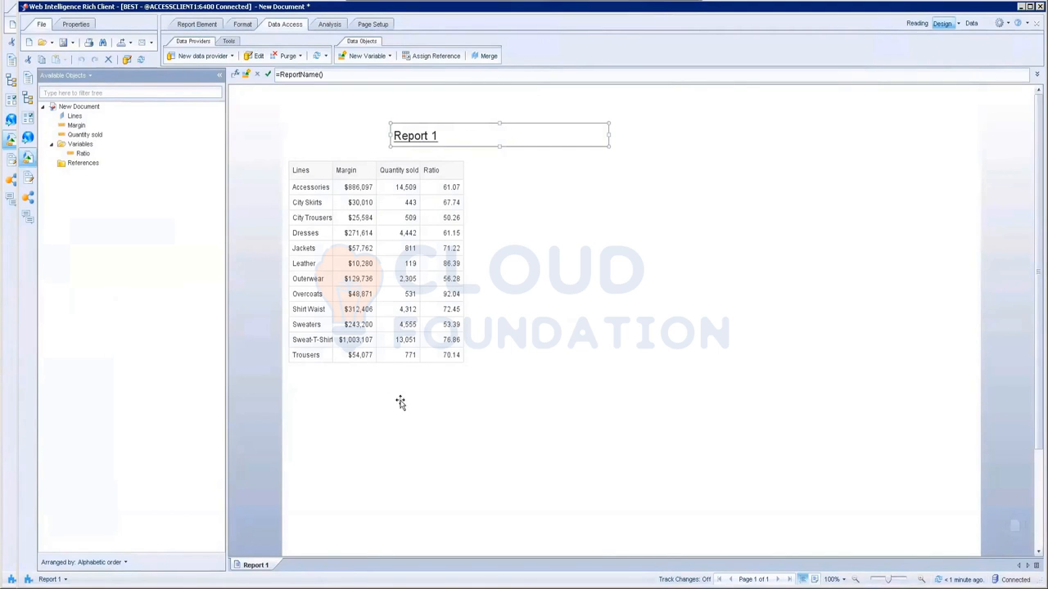
key(alt+Tab)
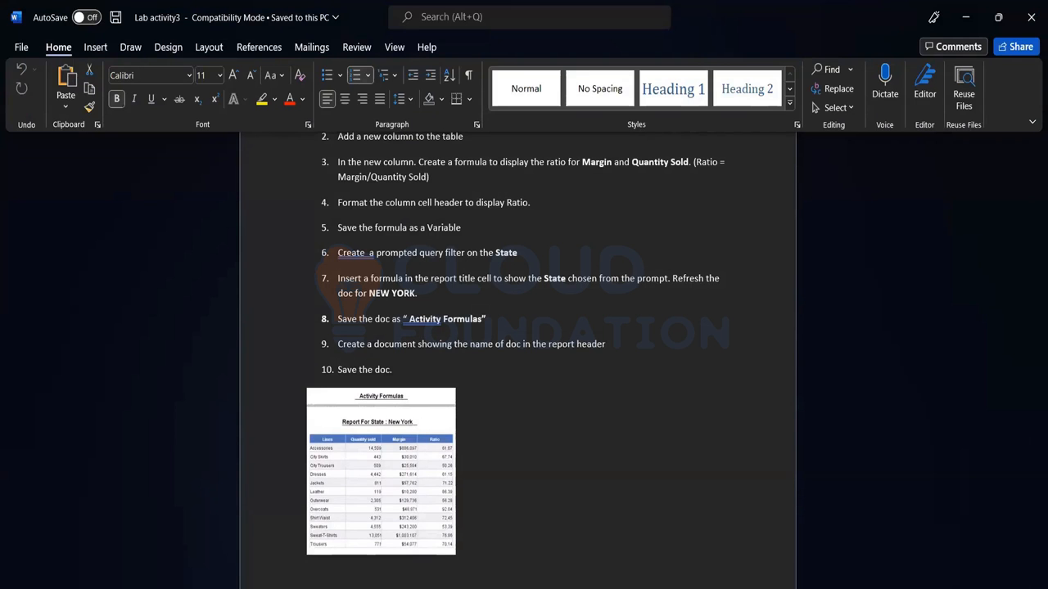
key(alt+Tab)
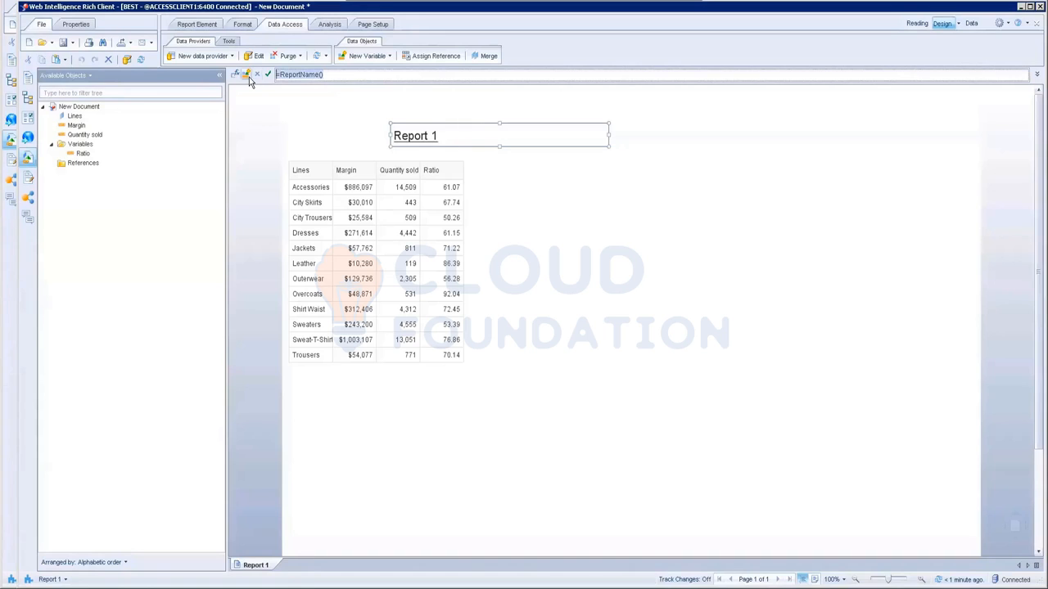
Step: Replace the title cell's formula in Web Intelligence with the quoted text "Report For State: " followed by a plus sign
text(Report For STate)
key(BackSpace)
key(BackSpace)
key(BackSpace)
key(BackSpace)
key(BackSpace)
text(State)
text(")
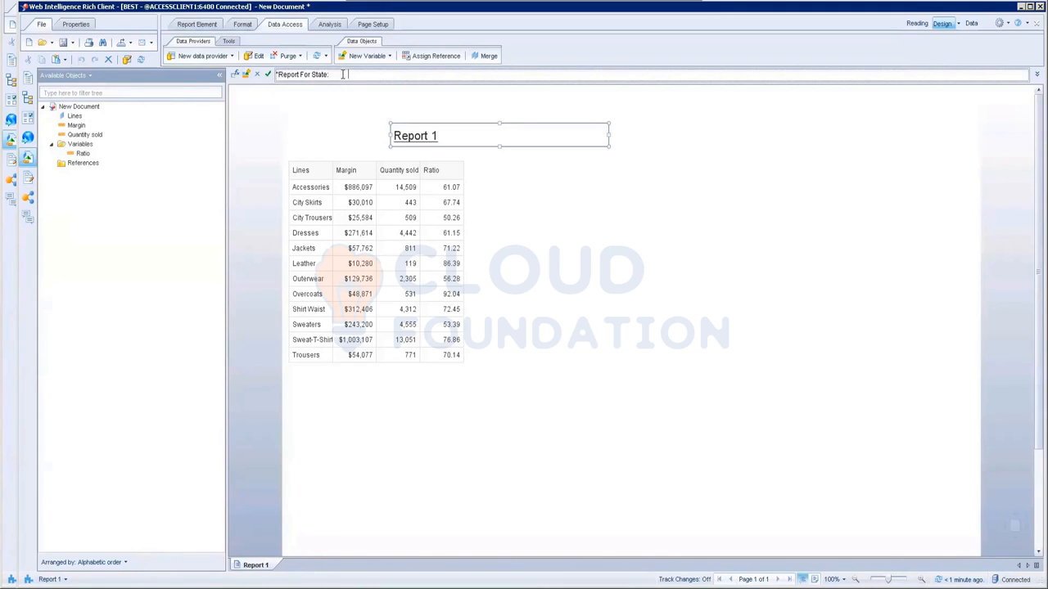
key(BackSpace)
click(355, 75)
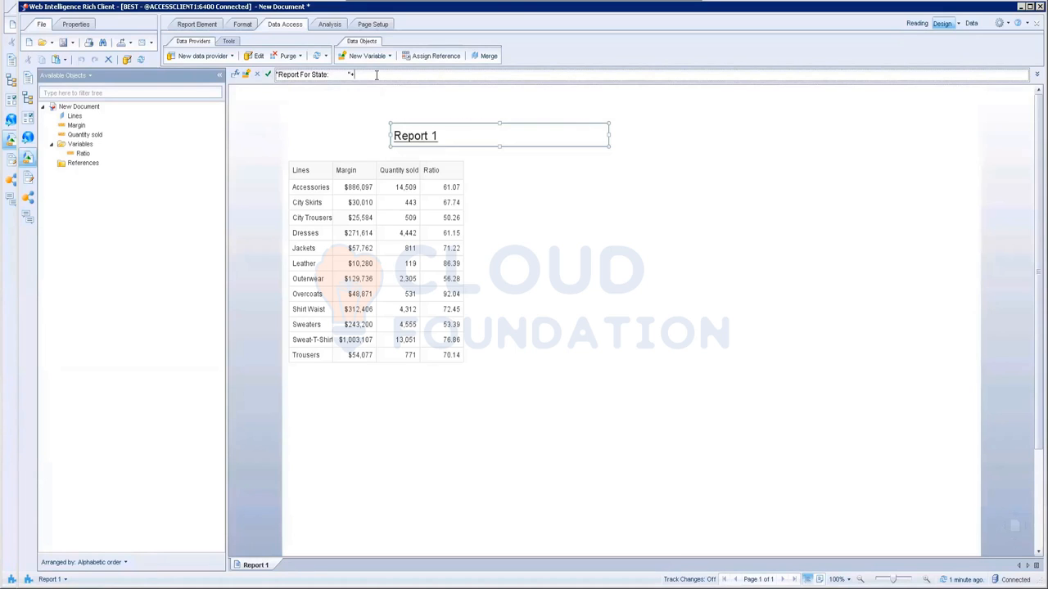
Step: Open the draft title formula in the Formula Editor and strip it back to the quoted text and plus sign
text(userre)
click(235, 75)
click(503, 163)
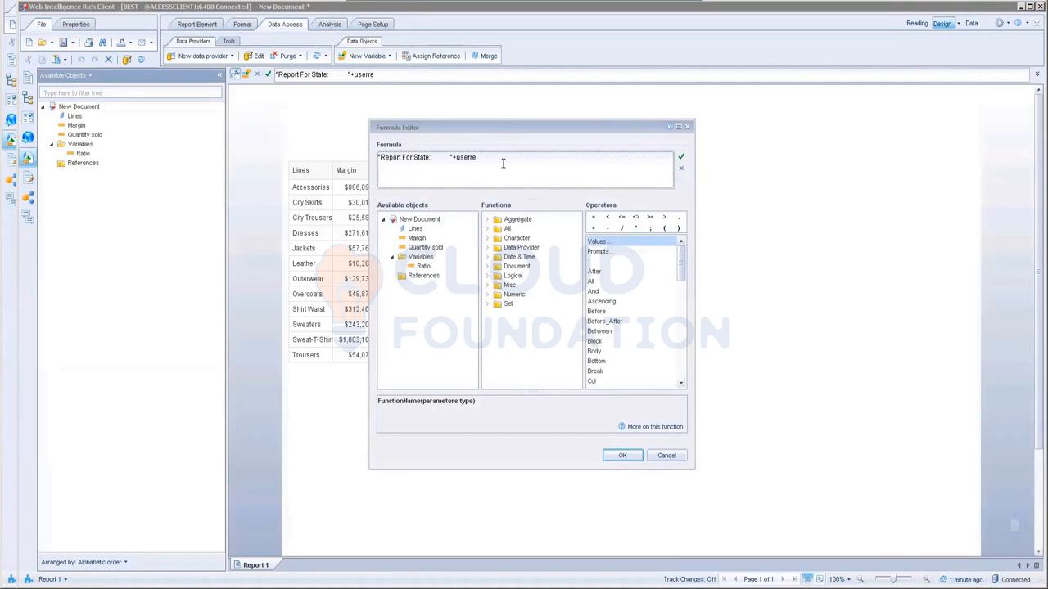
key(BackSpace)
key(BackSpace)
key(BackSpace)
key(BackSpace)
key(BackSpace)
key(BackSpace)
Step: Append the UserResponse function from the Data Provider category to the title formula after the plus sign
click(488, 266)
scroll(554, 323, down, 1)
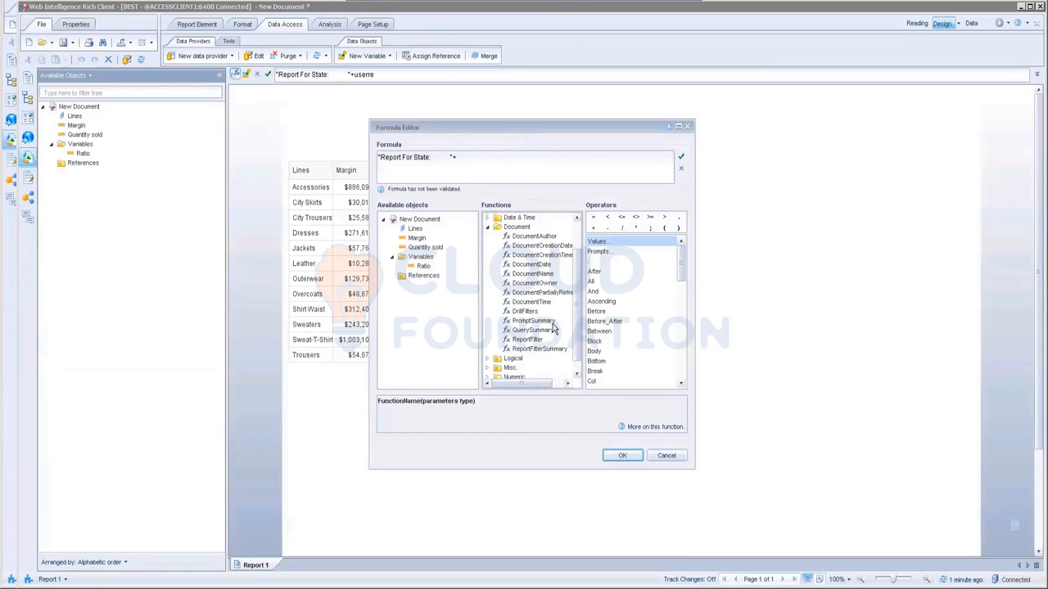
scroll(555, 326, down, 1)
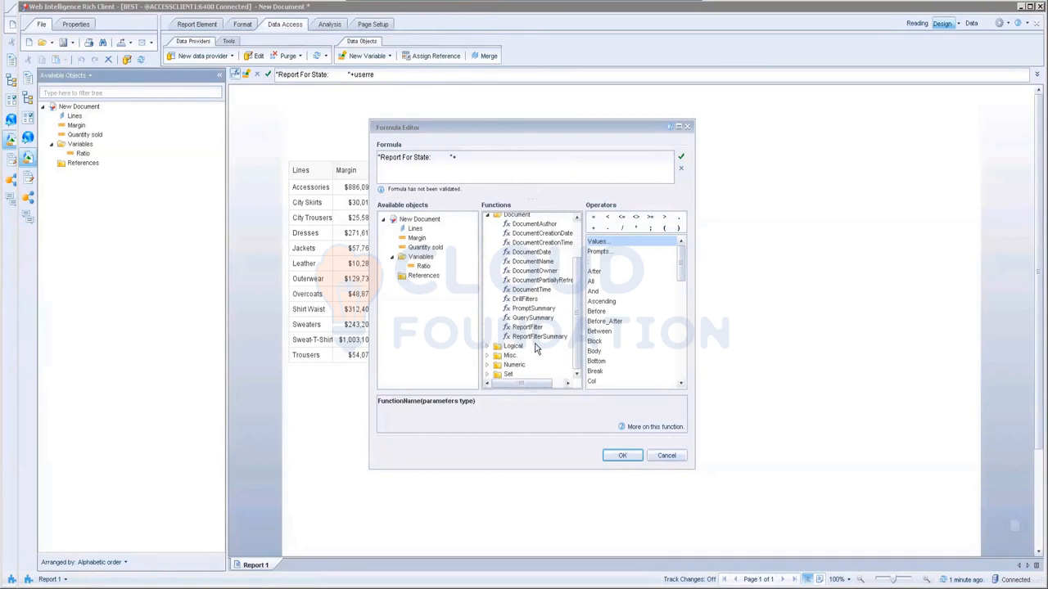
scroll(536, 349, up, 2)
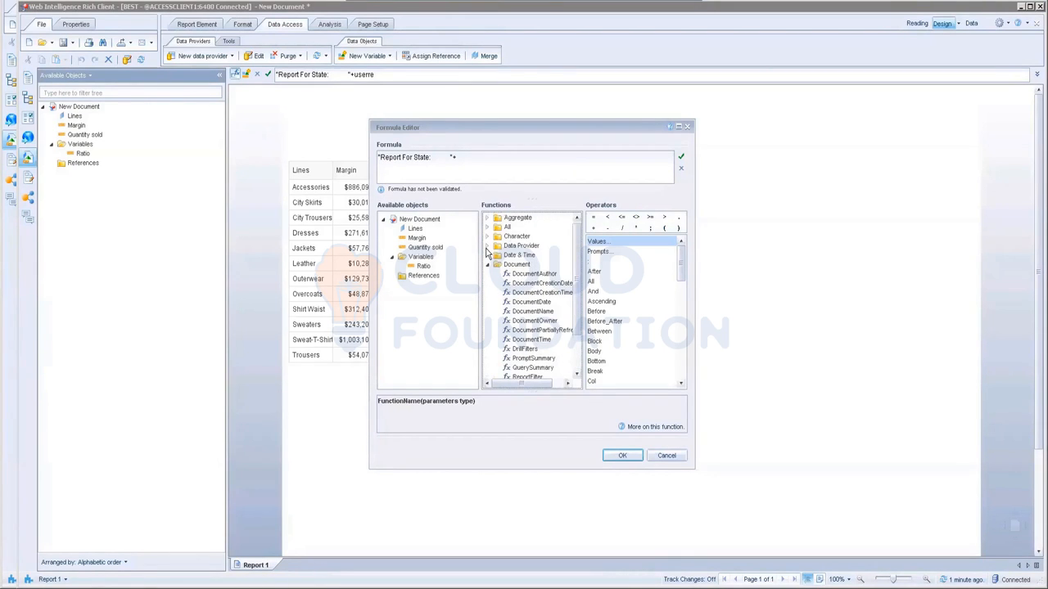
click(487, 247)
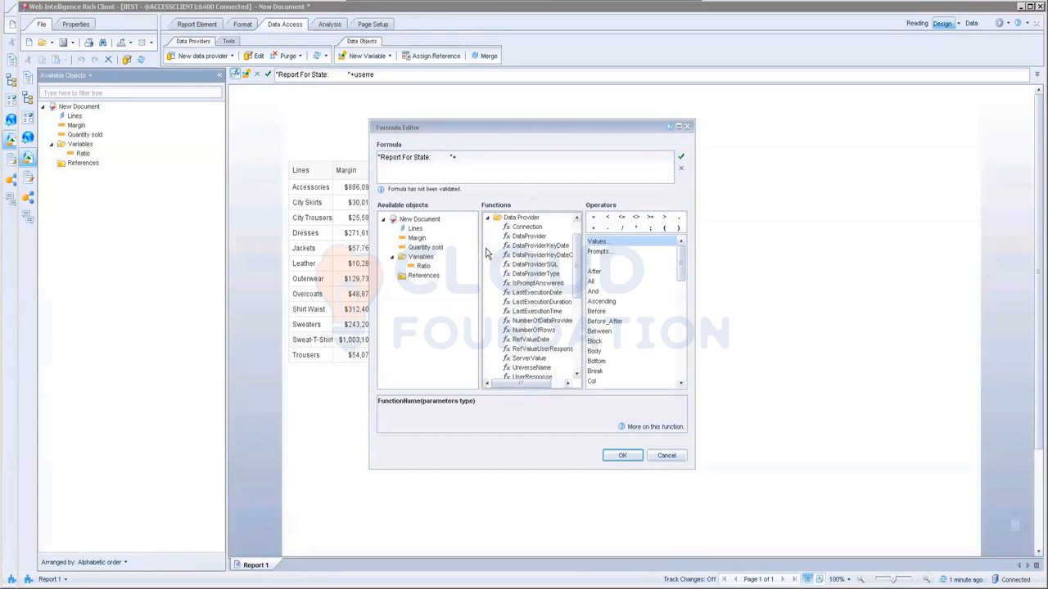
click(525, 378)
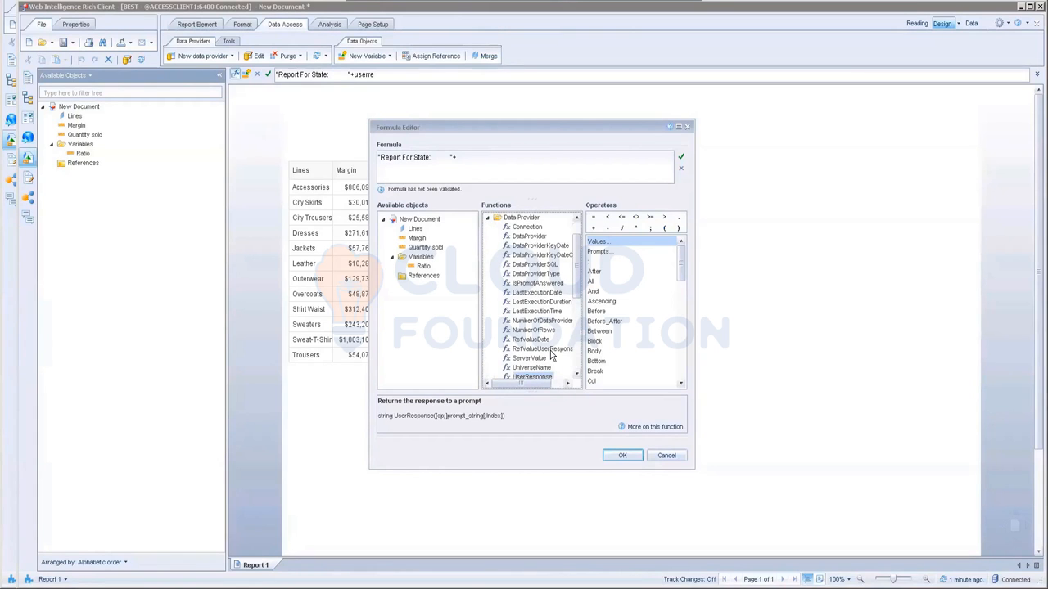
scroll(551, 354, down, 1)
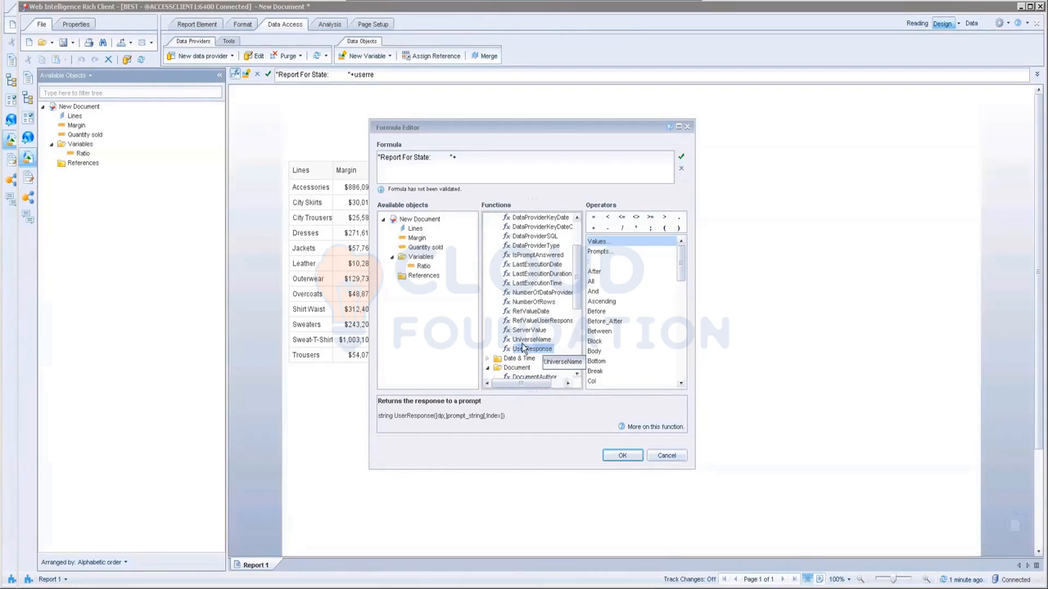
double_click(524, 344)
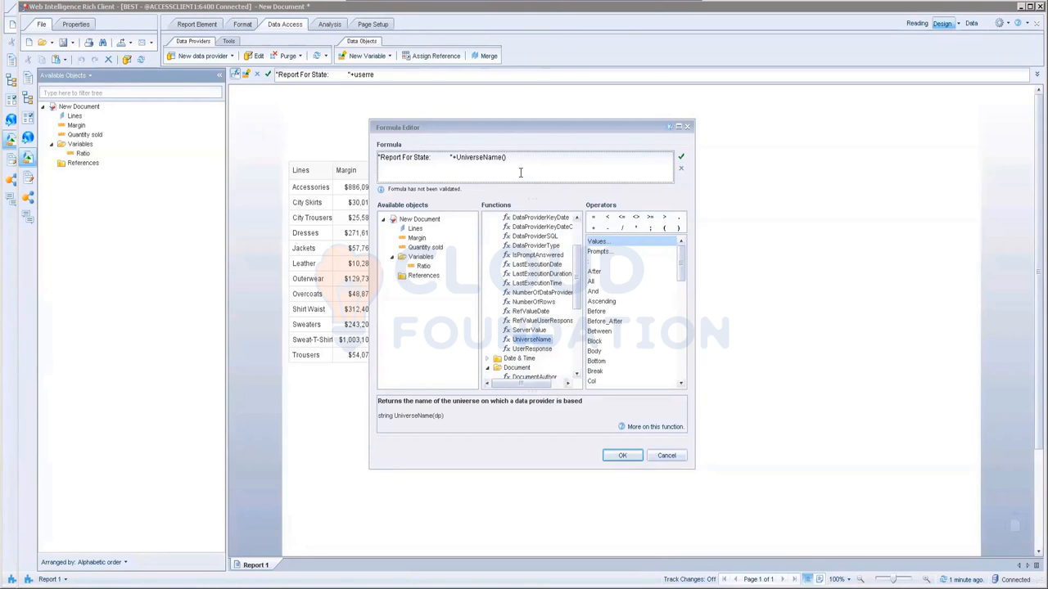
key(BackSpace)
key(BackSpace)
key(BackSpace)
key(BackSpace)
key(BackSpace)
key(BackSpace)
key(BackSpace)
key(BackSpace)
key(BackSpace)
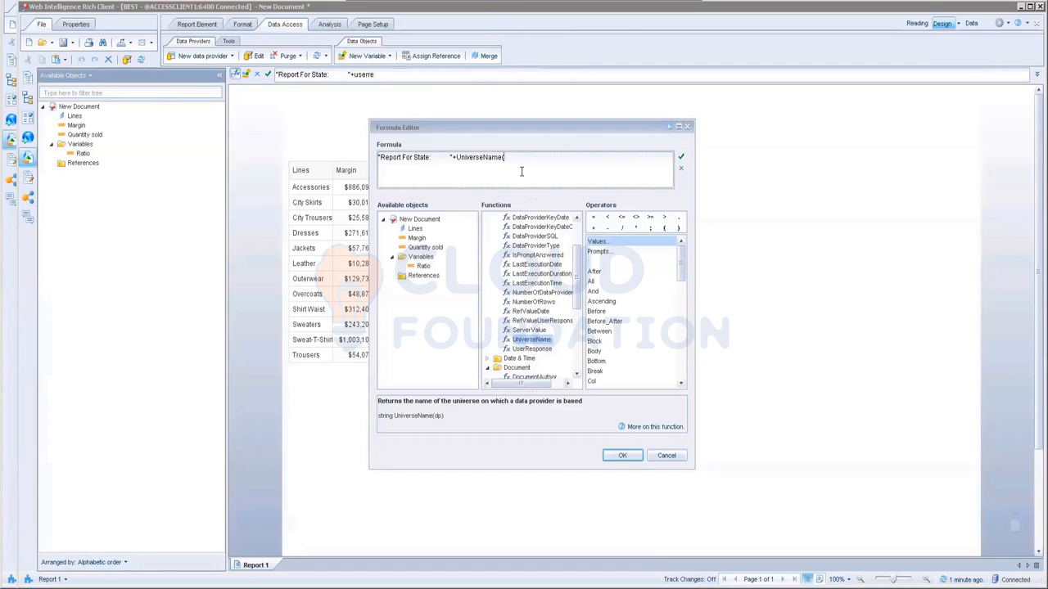
key(BackSpace)
key(BackSpace)
key(BackSpace)
key(BackSpace)
key(BackSpace)
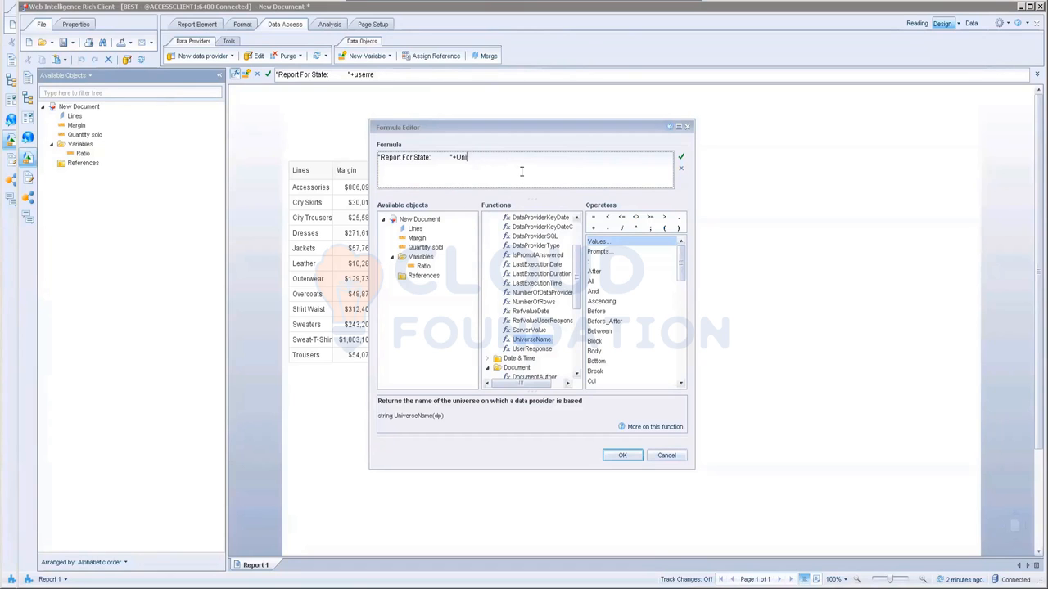
double_click(536, 350)
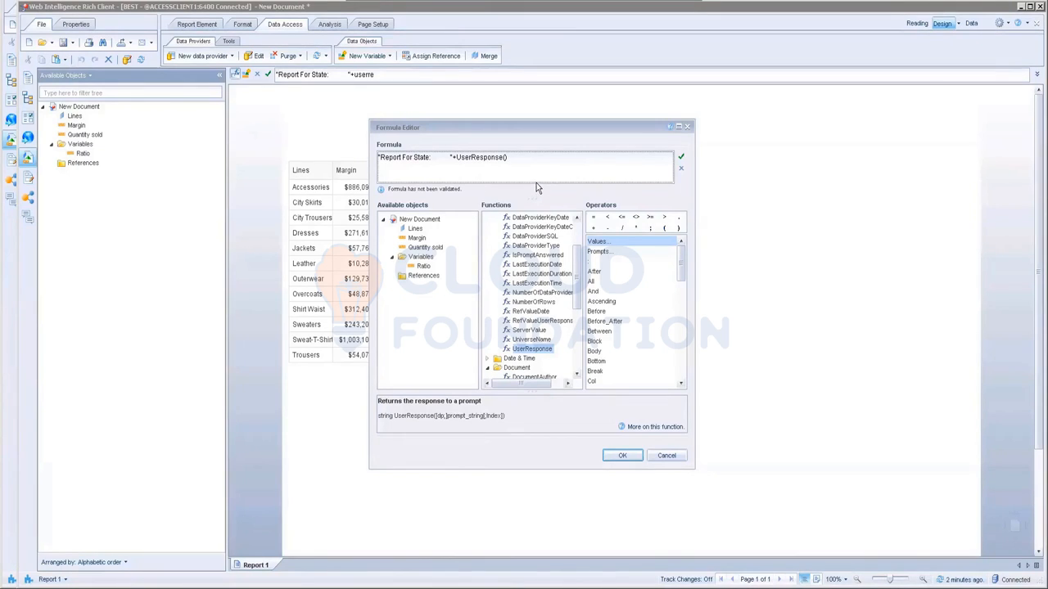
Step: Copy the draft title formula, leave the Formula Editor, and check the State prompt's exact wording by starting a data refresh
drag(506, 157, 348, 139)
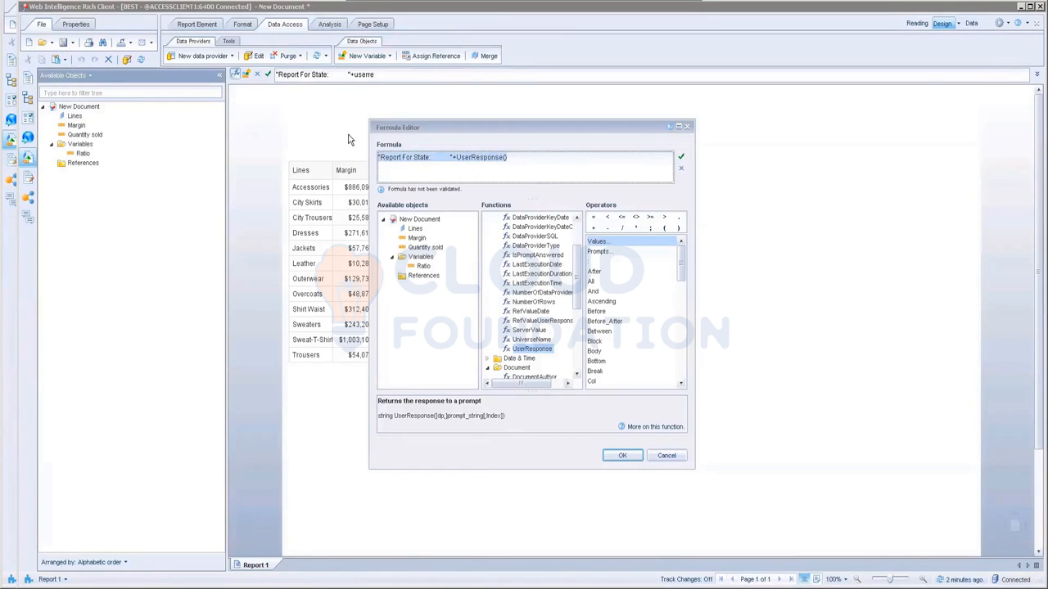
click(667, 455)
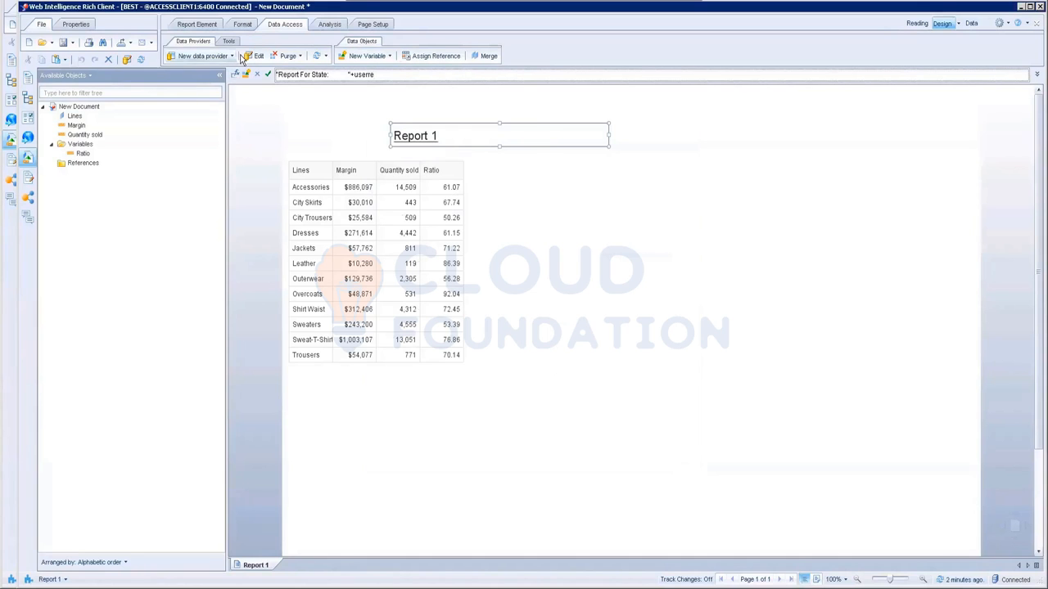
click(141, 60)
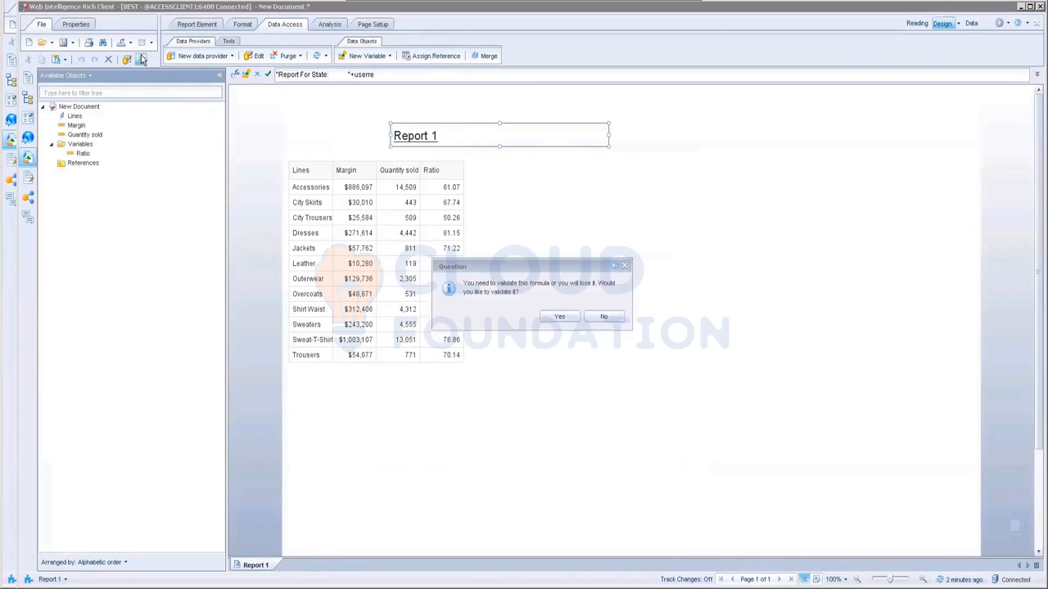
click(605, 316)
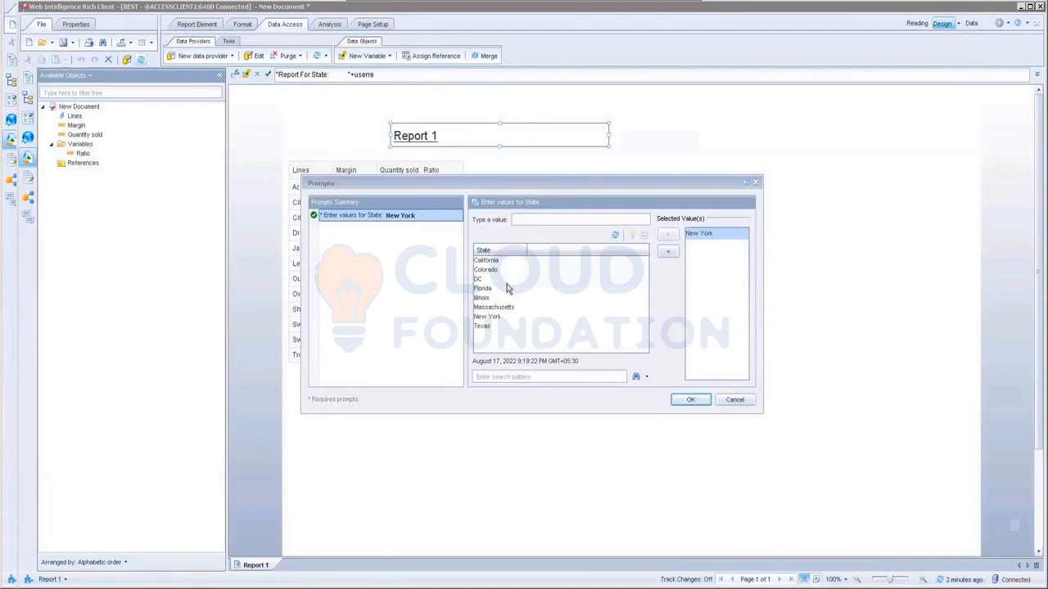
click(726, 401)
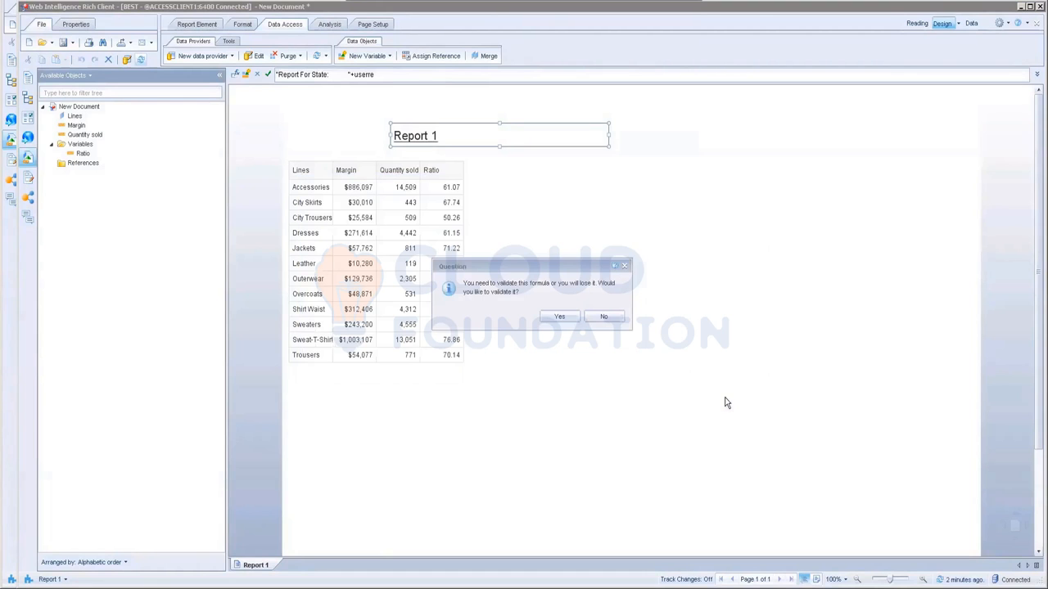
click(562, 317)
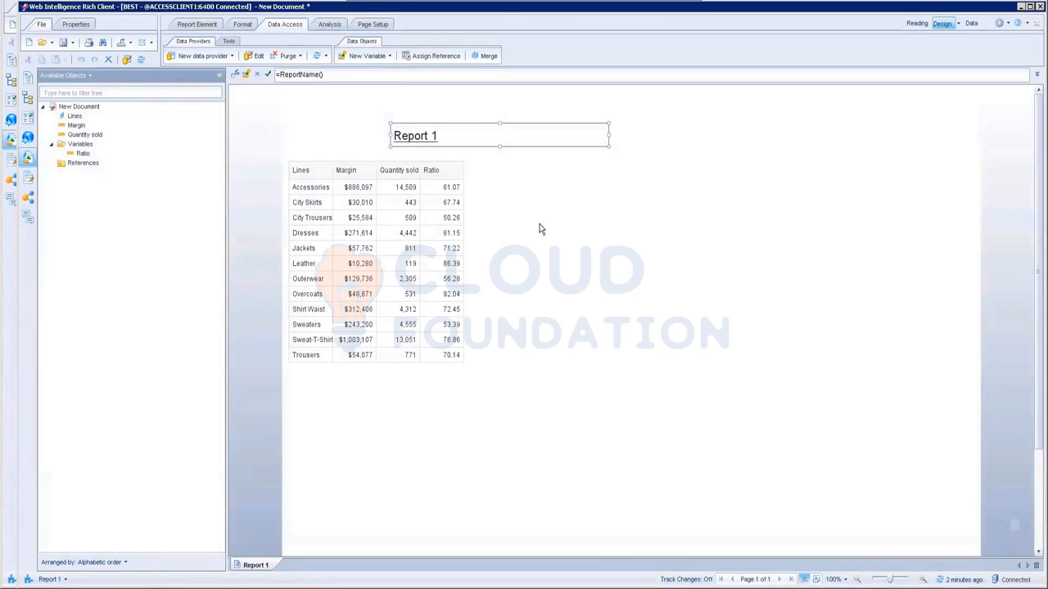
Step: Set the title cell's formula in the Formula Editor to ="Report For State: "+UserResponse()
click(463, 139)
click(236, 74)
drag(446, 160, 262, 127)
text(="Report For State:      "+UserResponse())
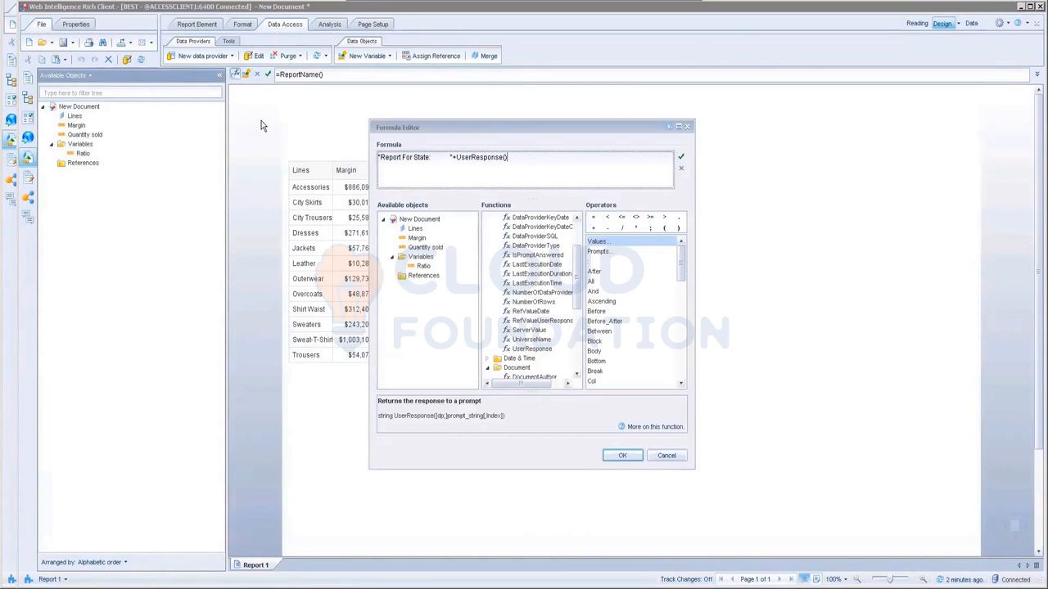
click(380, 158)
text(=")
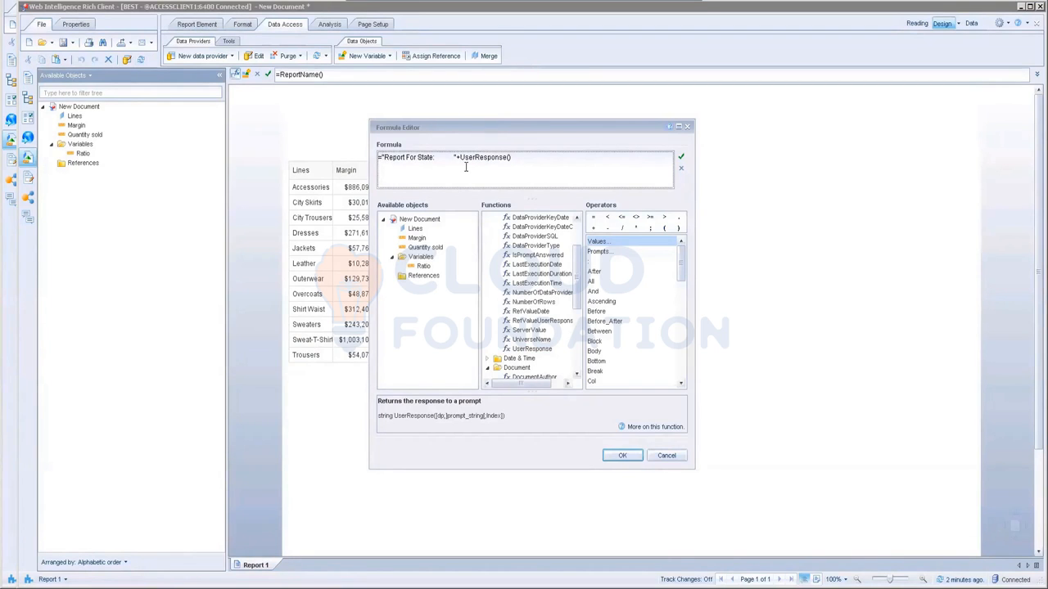
Step: Try the prompt text Enter values for State: as the UserResponse argument and validate the title formula
click(510, 157)
text(Enter values for)
text( State)
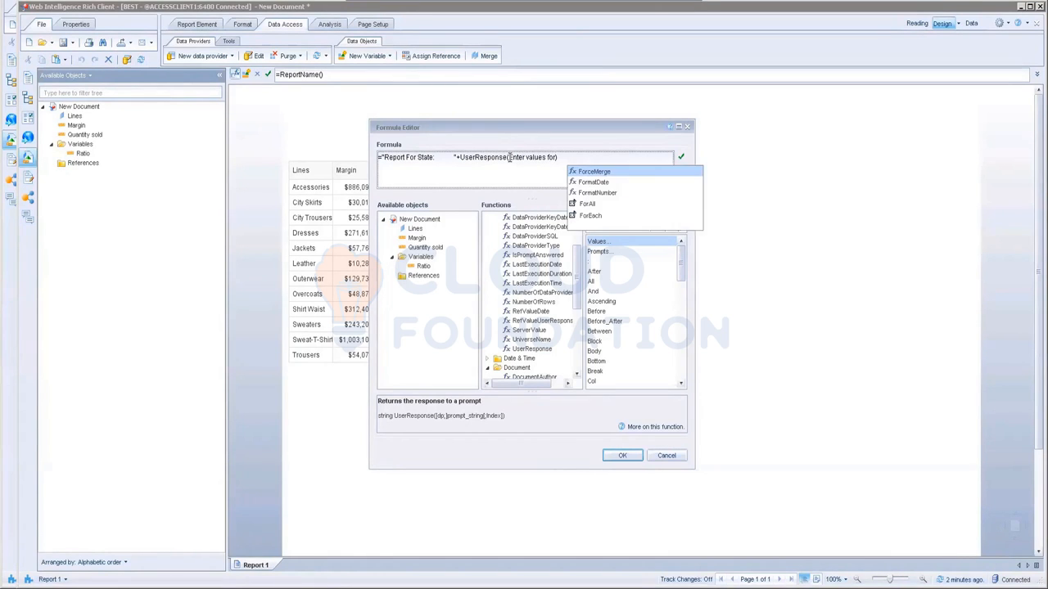
text(")
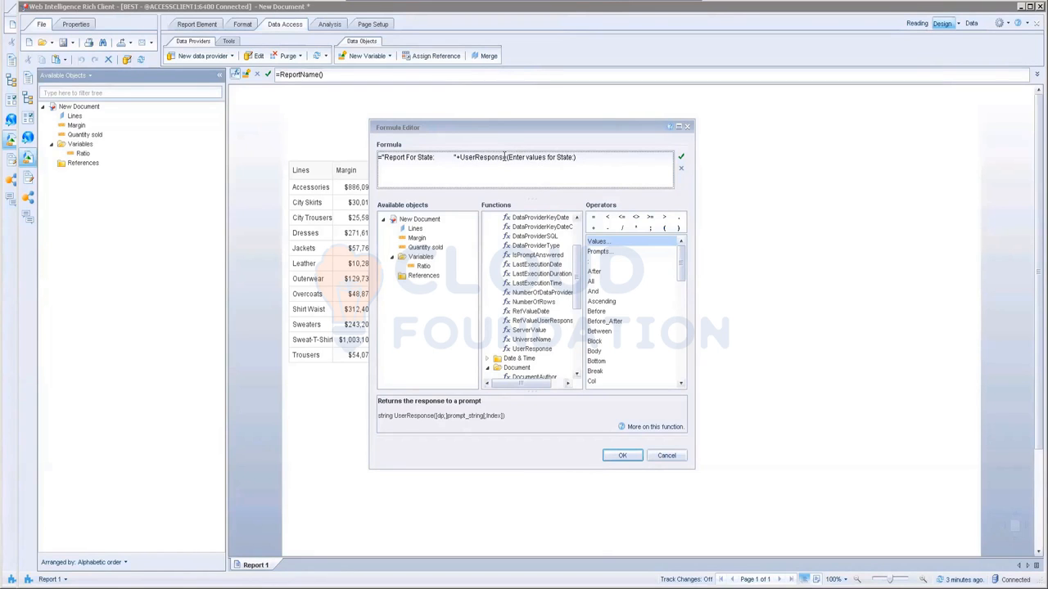
click(508, 157)
text(")
text(ate)
key(BackSpace)
key(BackSpace)
key(BackSpace)
key(BackSpace)
key(BackSpace)
key(BackSpace)
click(683, 156)
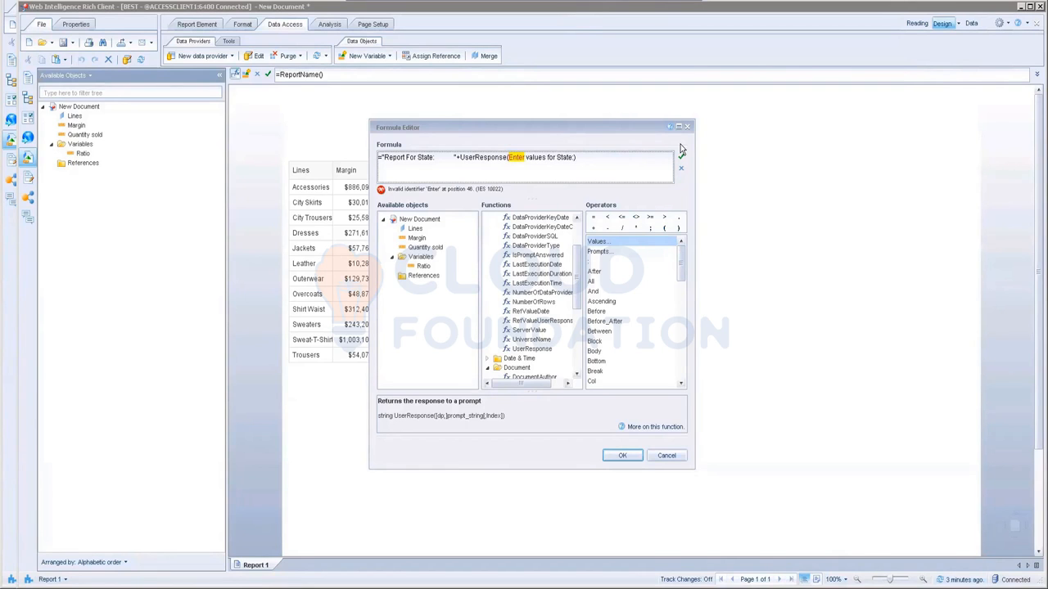
Step: Try enclosing the UserResponse argument in square brackets, also without its colon as [Enter values for State], and validate the formula
text([)
text(])
click(680, 158)
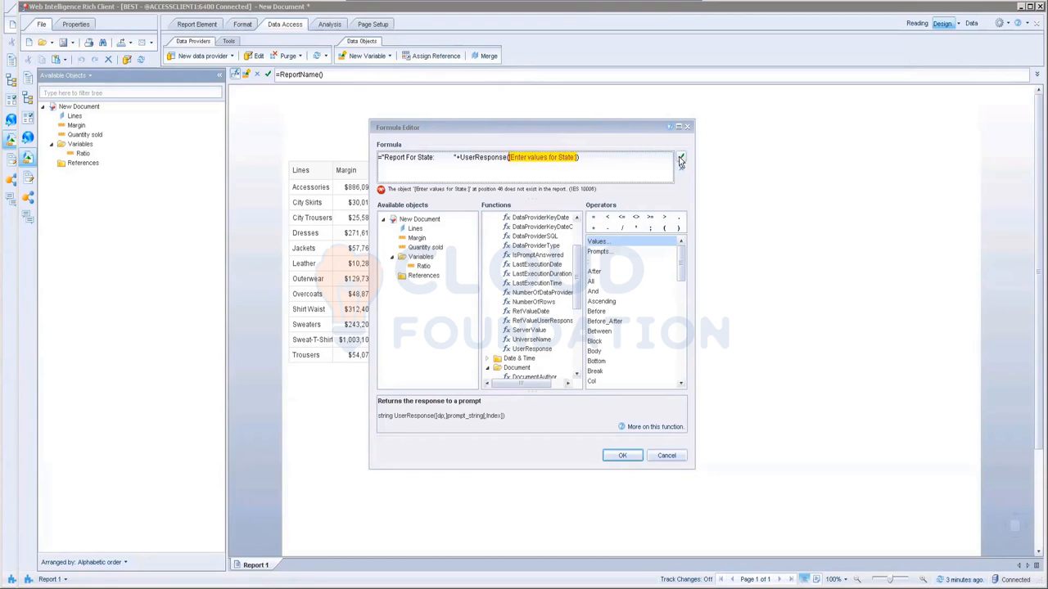
click(577, 159)
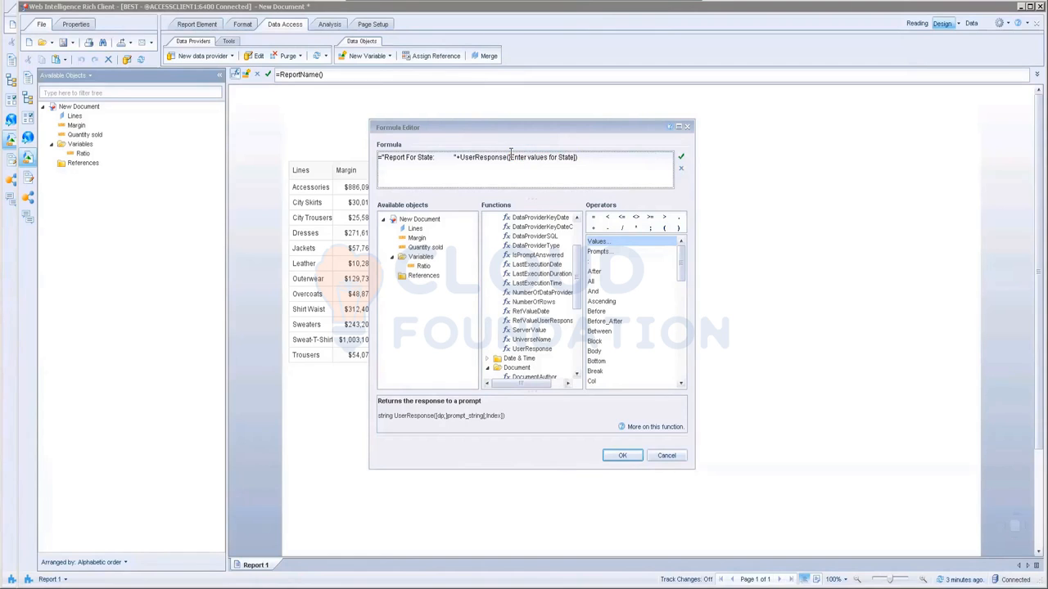
key(BackSpace)
text([)
text(State];)
click(681, 158)
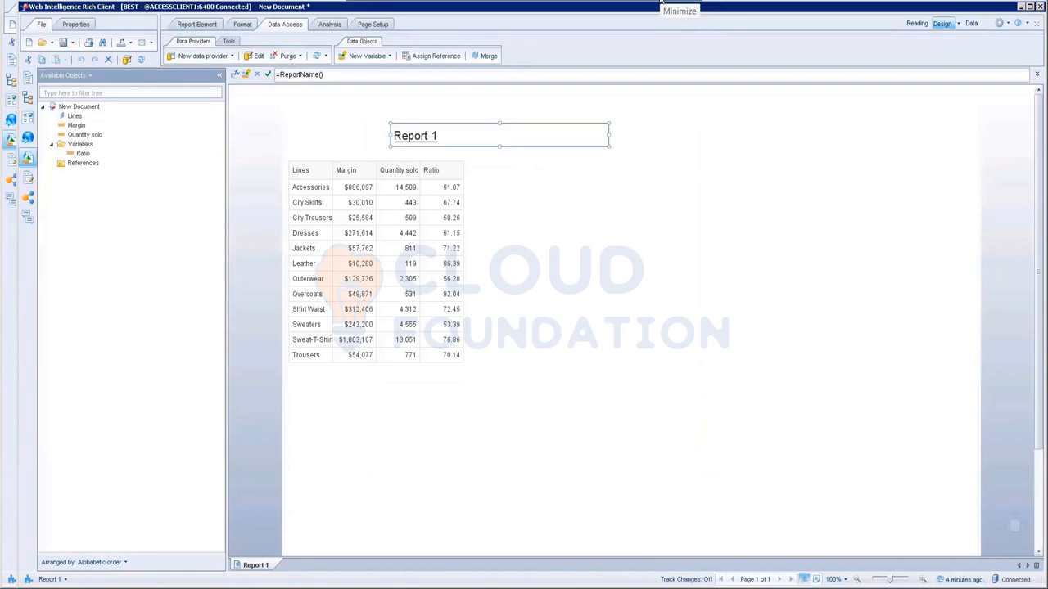
Step: Check the save instruction in the Word lab document, and start saving the Web Intelligence report to the enterprise repository
key(alt+Tab)
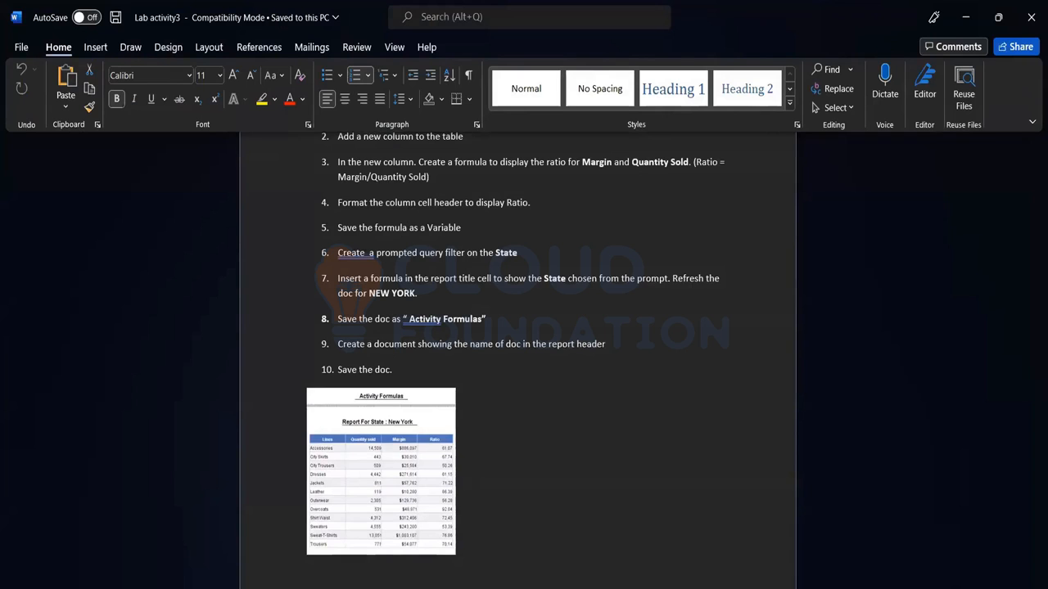
key(alt+Tab)
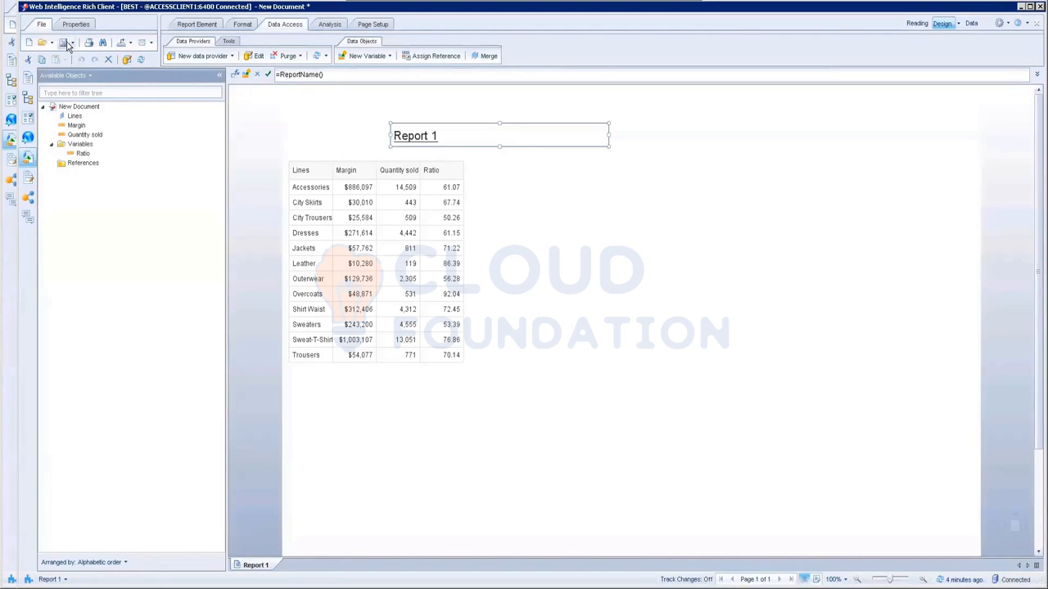
click(73, 43)
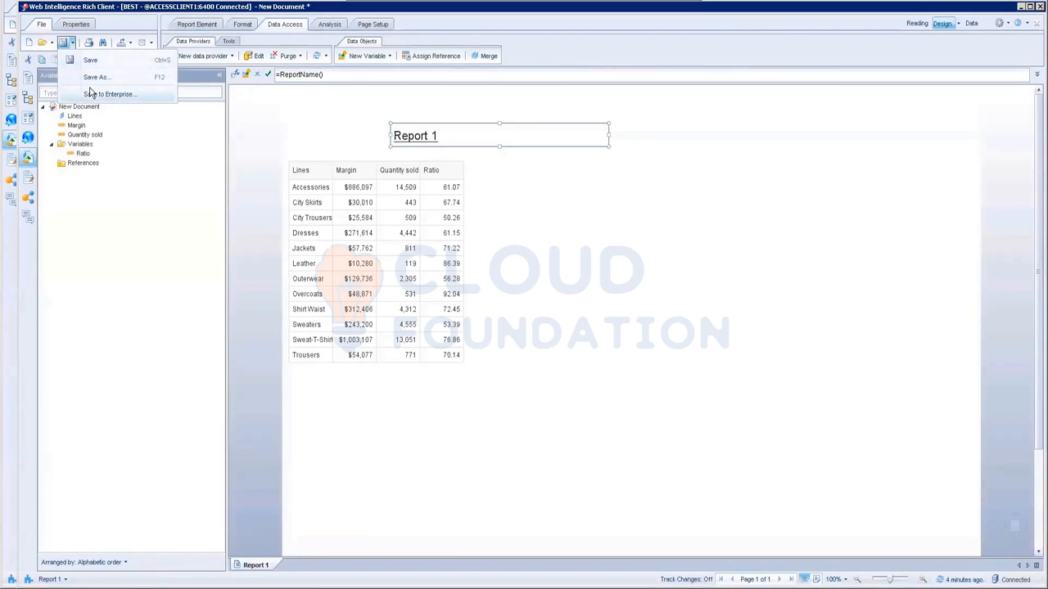
click(458, 236)
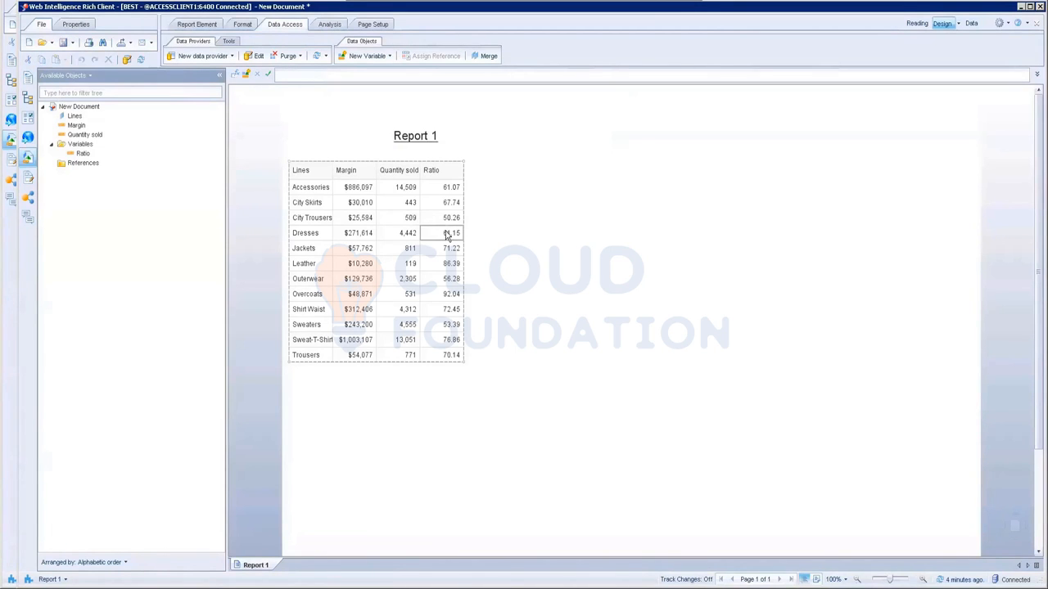
click(452, 233)
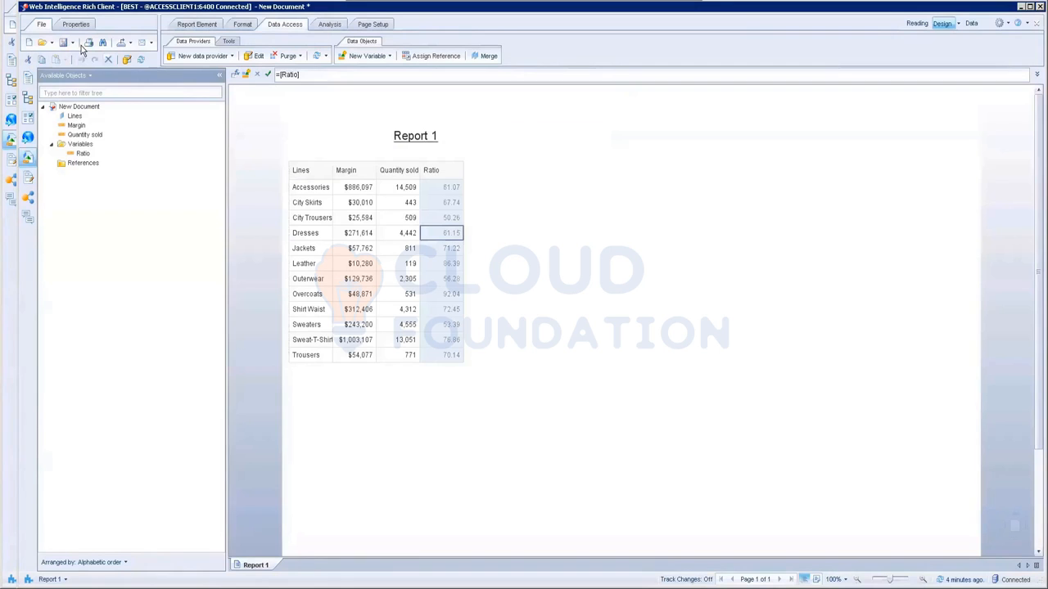
click(72, 42)
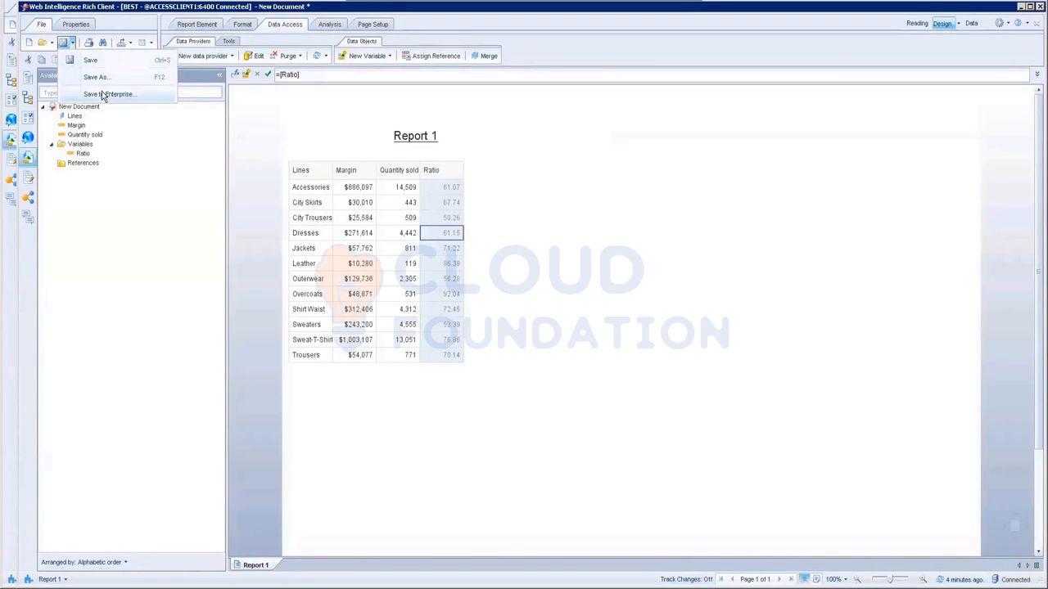
click(103, 94)
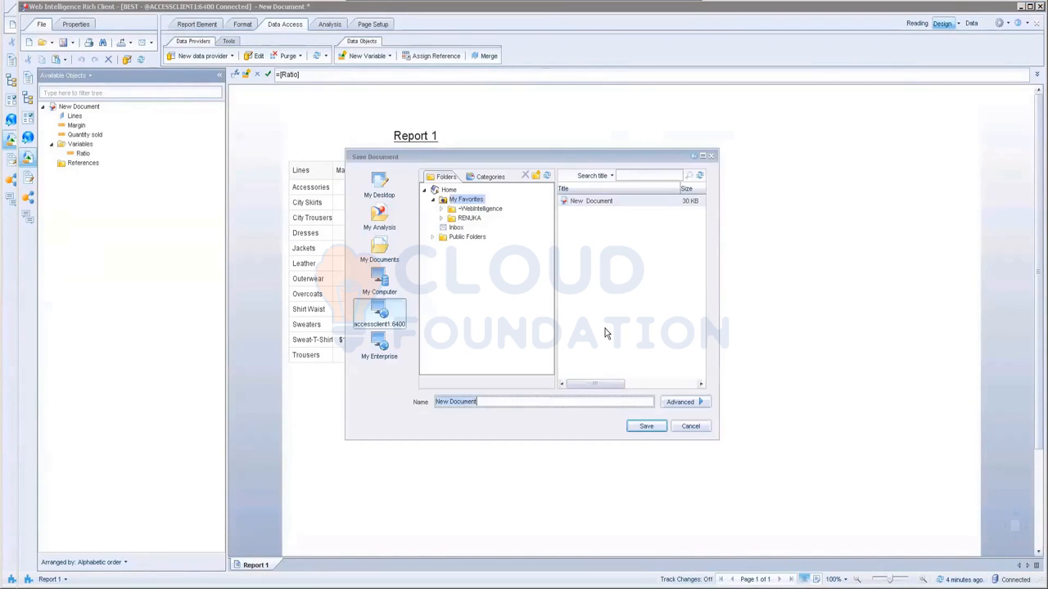
Step: Name the document Activity Formula and save it in the personally named subfolder of My Favorites
text(Activity)
text( Fomrula)
key(BackSpace)
key(BackSpace)
key(BackSpace)
key(BackSpace)
text(rmula)
key(BackSpace)
text(la)
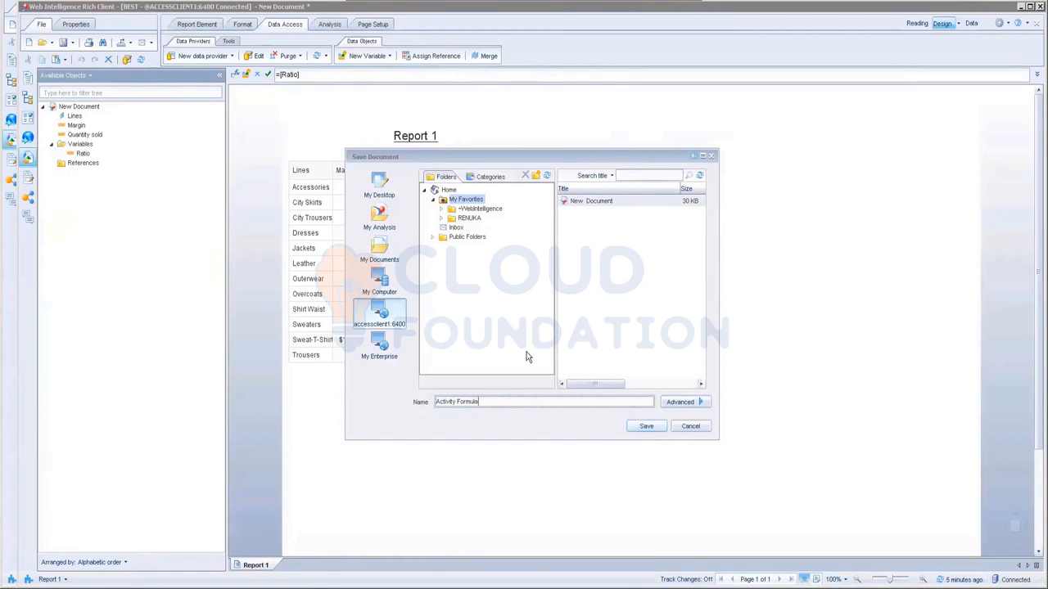
click(468, 219)
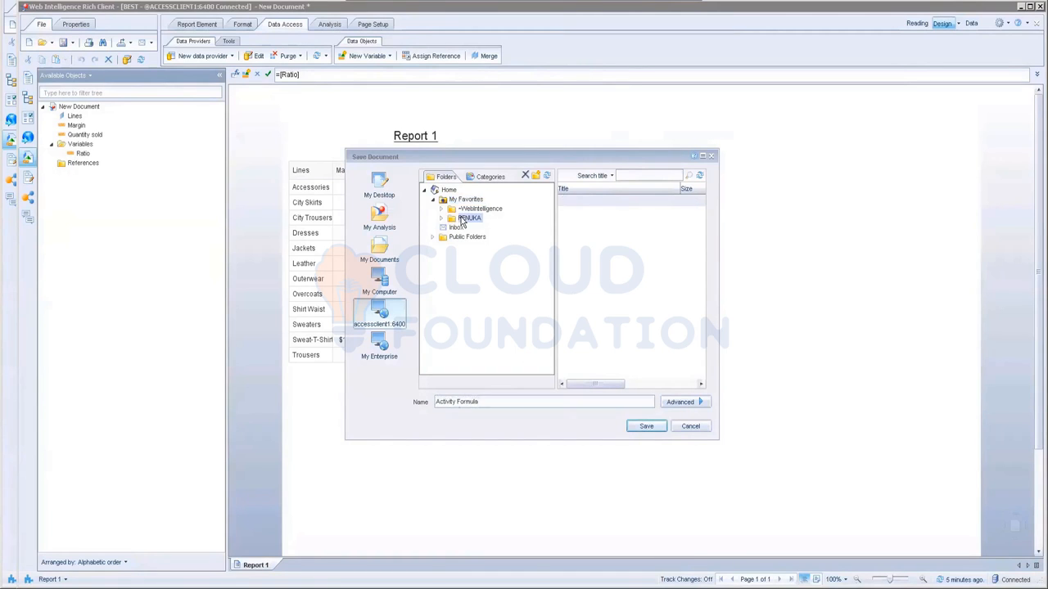
click(644, 426)
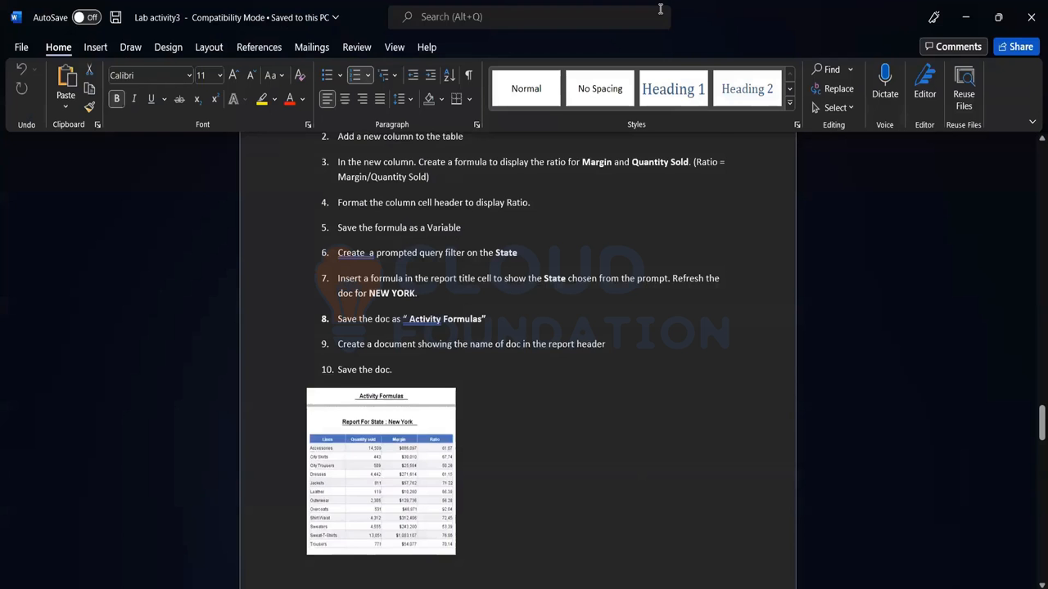
Step: Read the Activity 6 instructions in Word, and remove the prompted State filter from the report's query in Web Intelligence
scroll(660, 9, down, 2)
scroll(515, 390, down, 6)
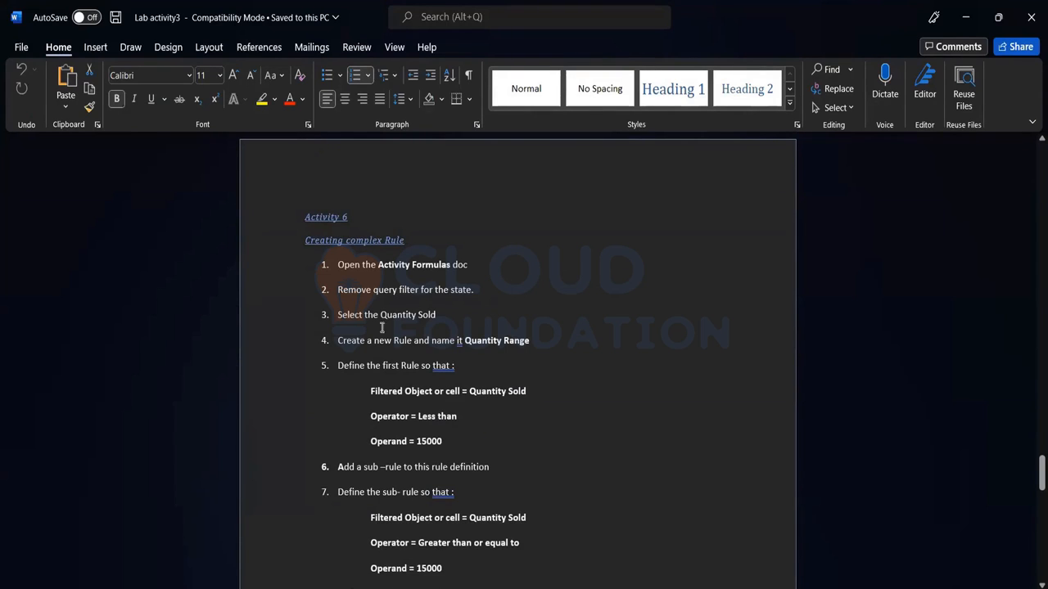
scroll(592, 396, down, 1)
scroll(593, 398, down, 2)
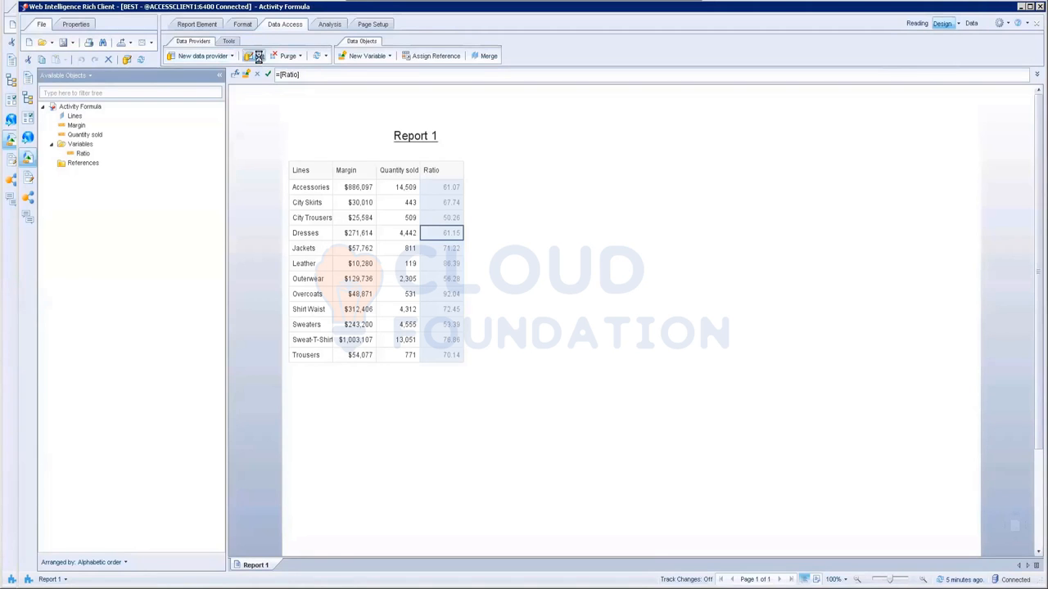
click(259, 56)
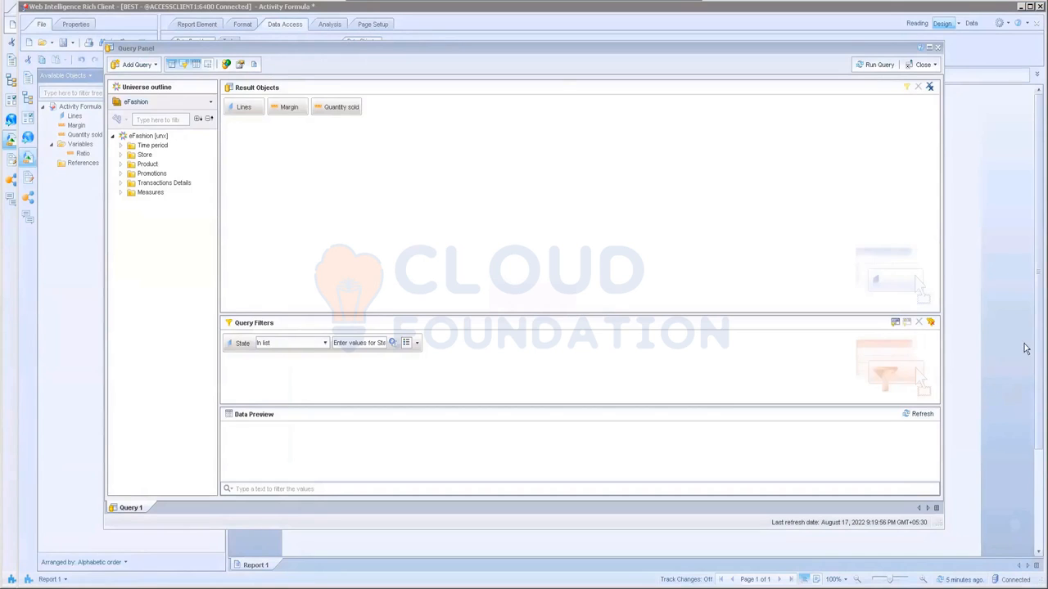
click(280, 343)
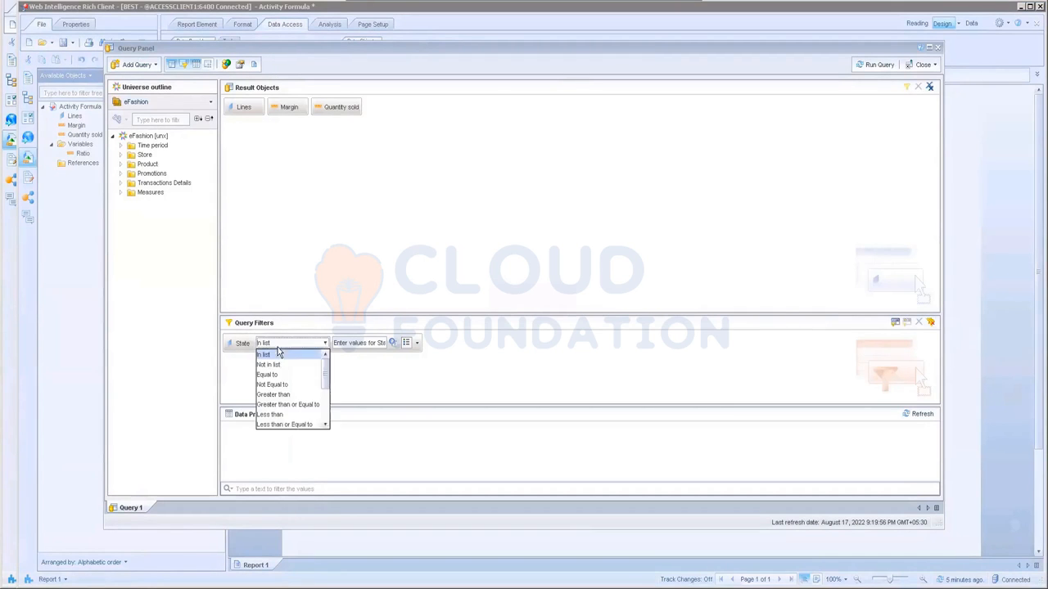
click(241, 345)
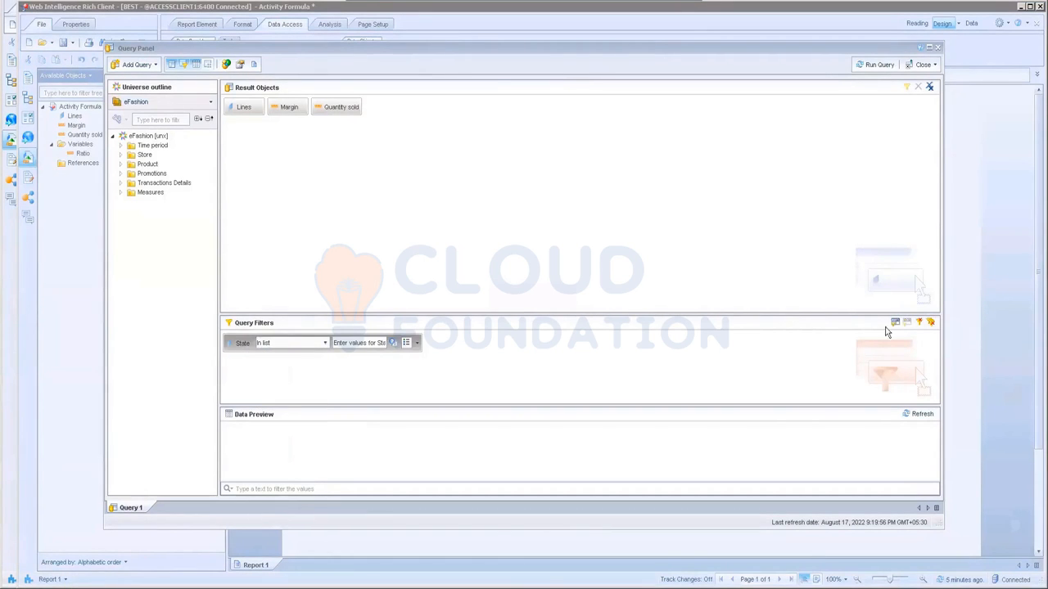
click(919, 323)
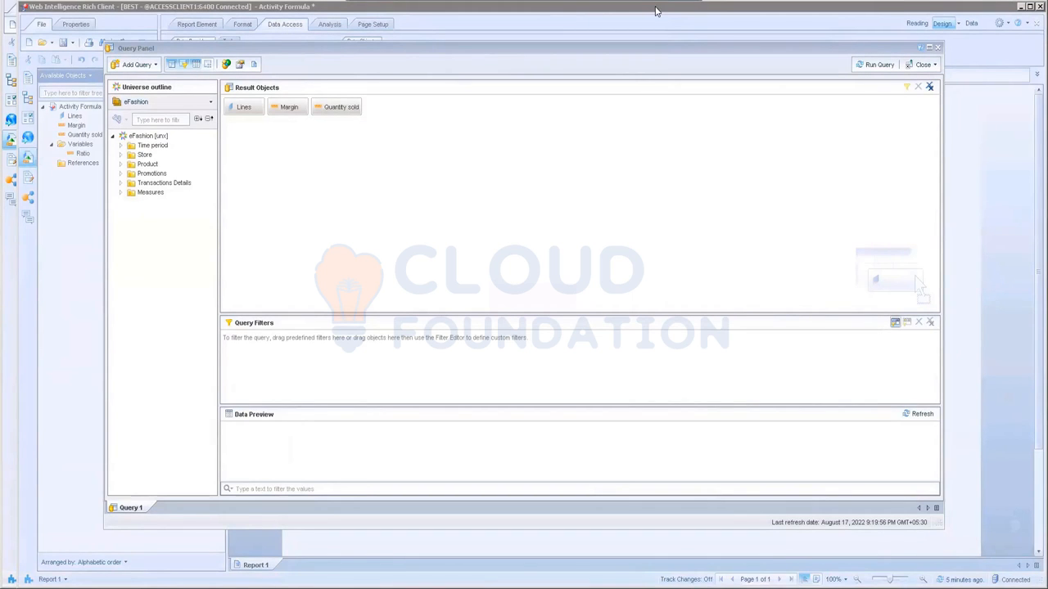
click(656, 6)
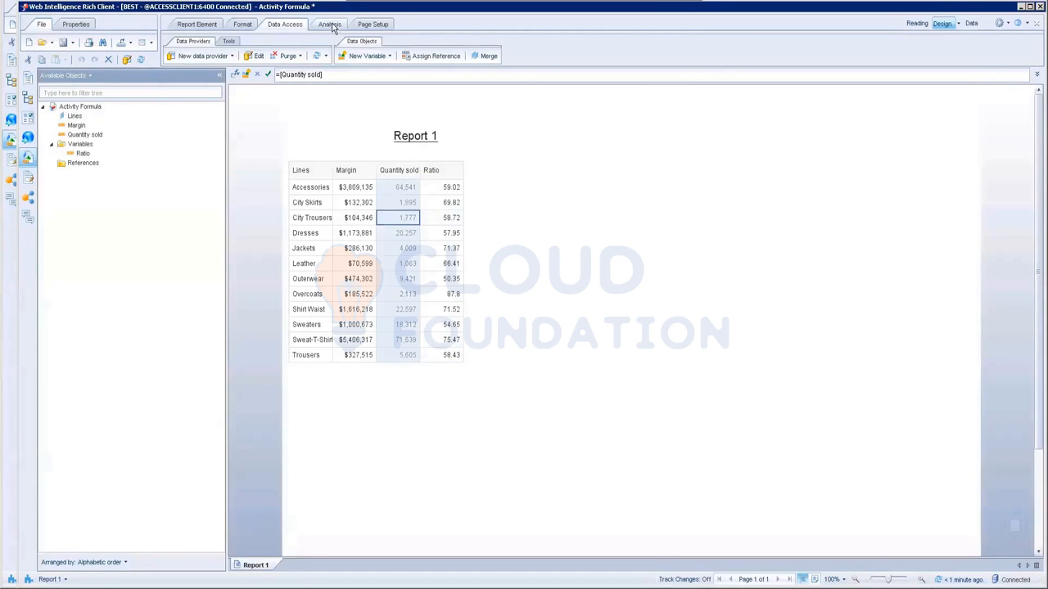
Step: Create a new conditional formatting rule for the Quantity sold column and name it Quantity range
click(330, 25)
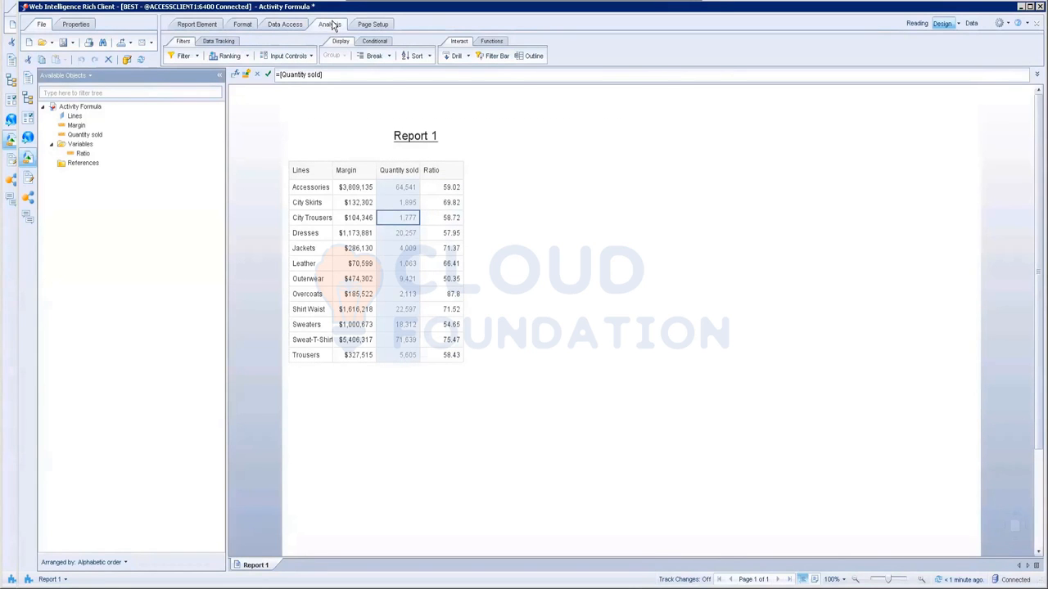
click(374, 41)
click(396, 56)
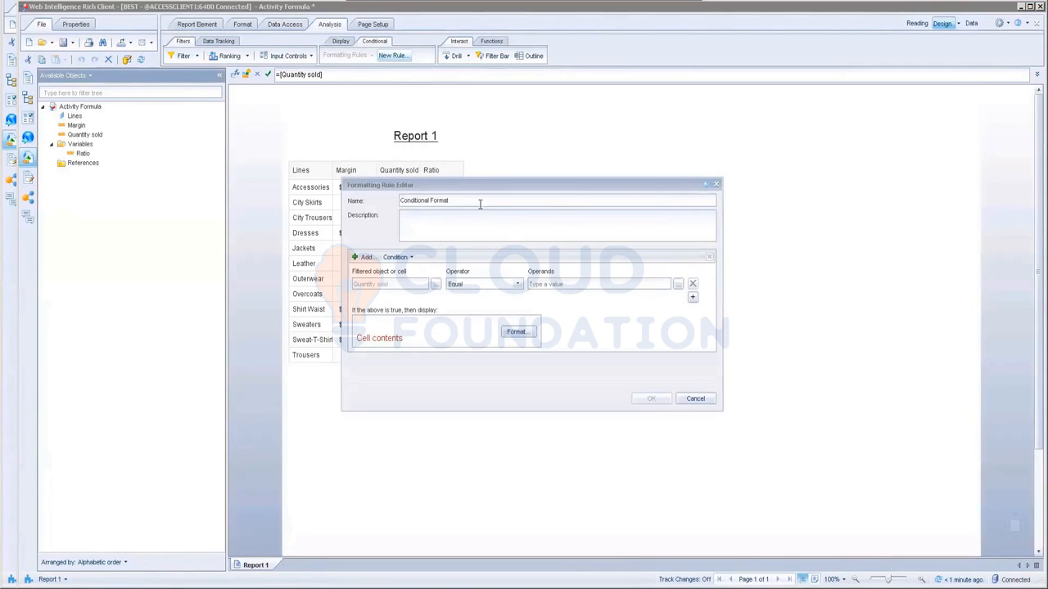
drag(480, 204, 340, 200)
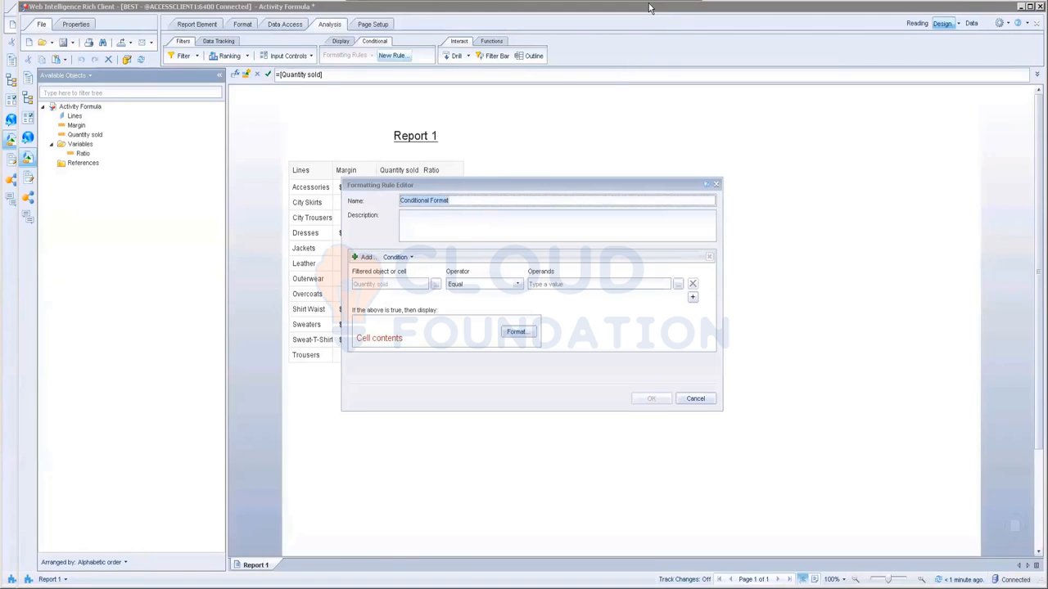
text(Quantity range)
key(alt+Tab)
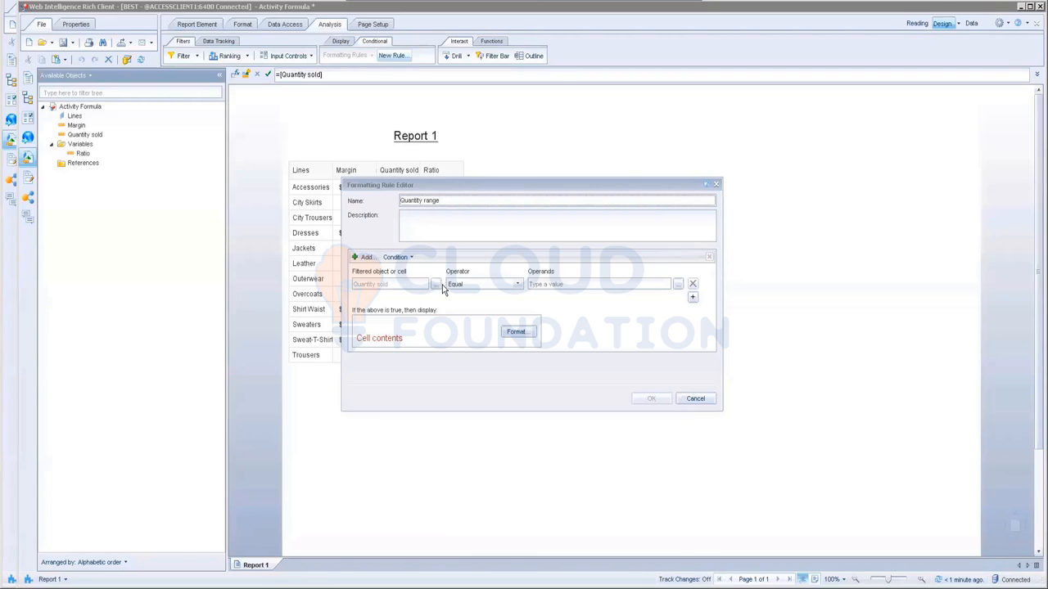
Step: Define the rule's first condition as Quantity sold, operator Less, operand 15000
click(435, 285)
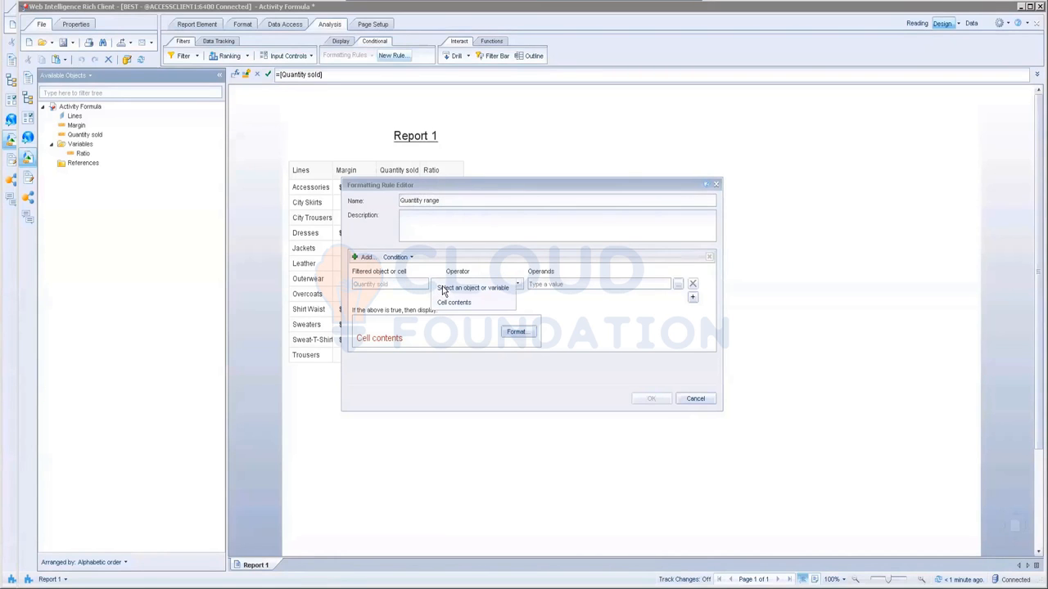
click(458, 291)
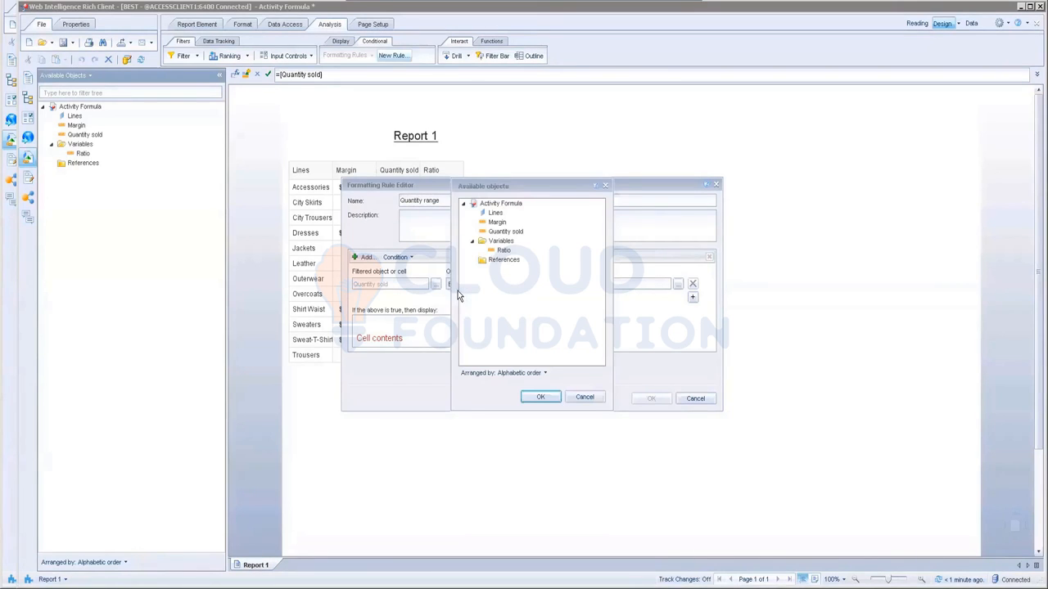
double_click(492, 233)
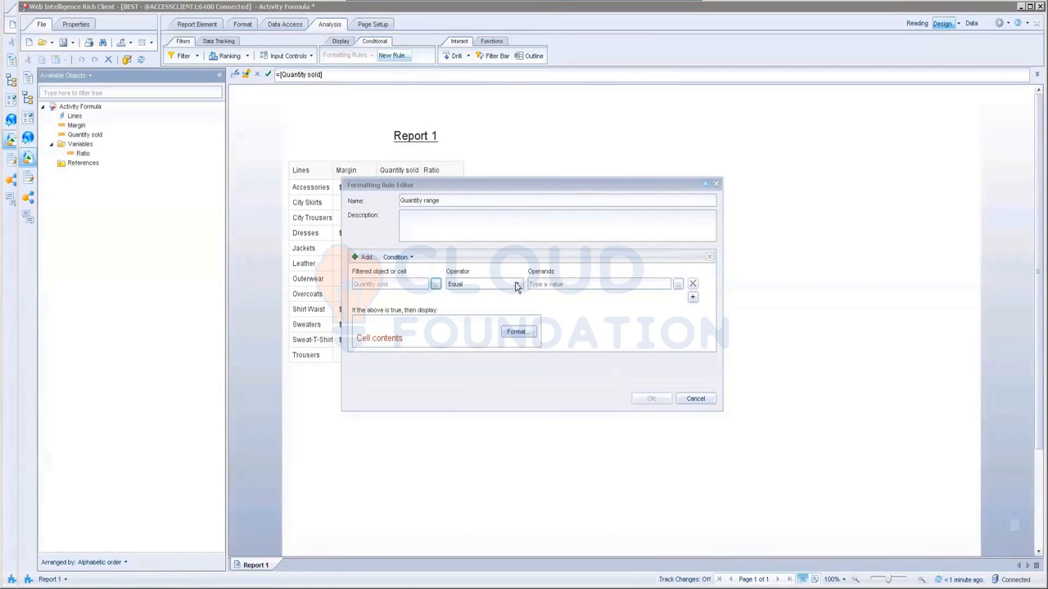
click(517, 284)
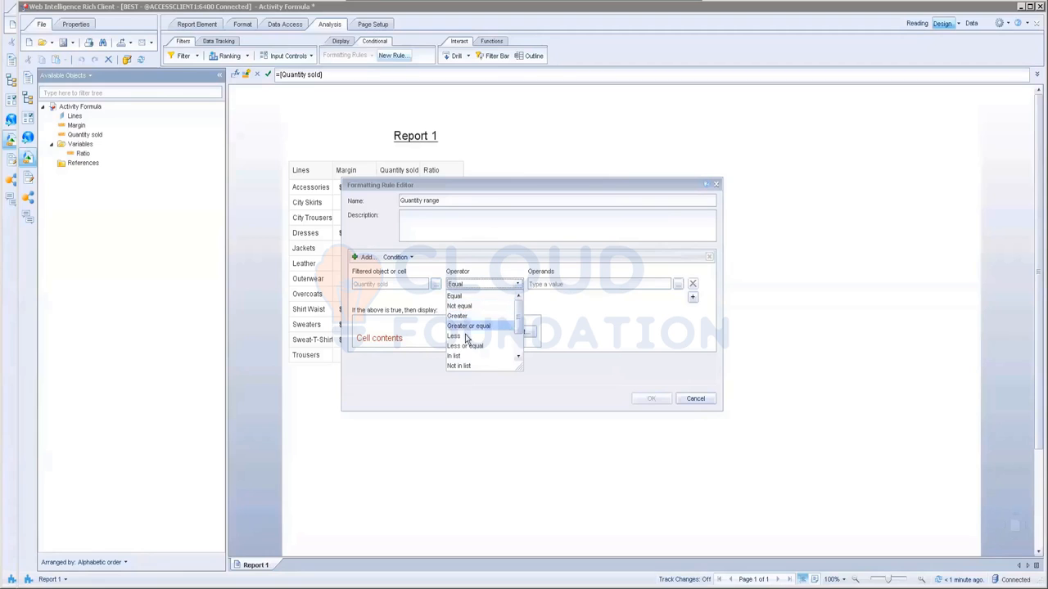
click(461, 337)
click(561, 286)
text(15000)
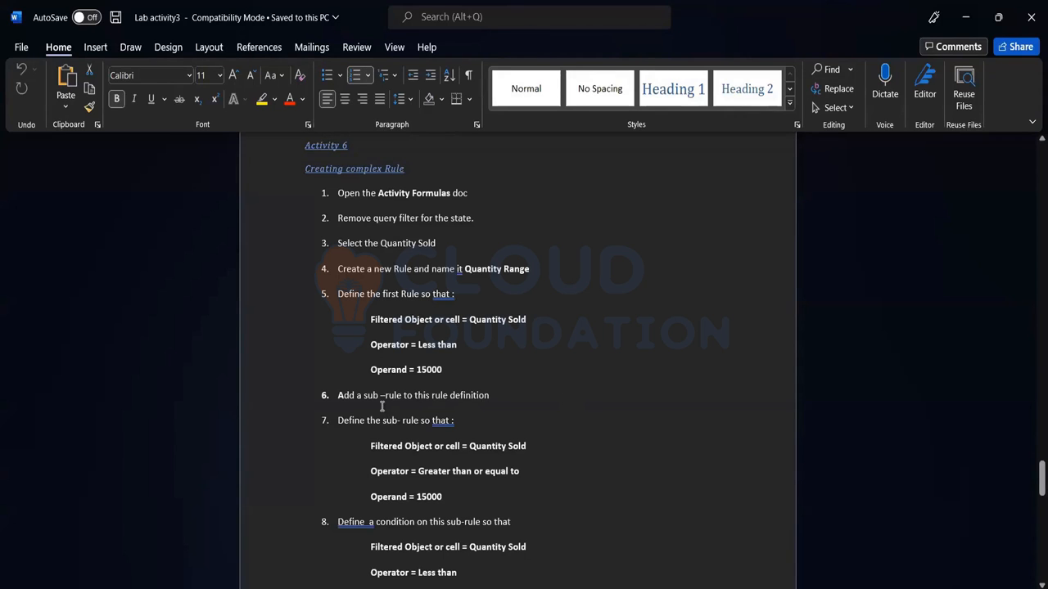
Step: Check the sub-rule instructions in Word and add a second And condition to the rule: Quantity sold, Greater or equal, 15000
scroll(489, 407, down, 3)
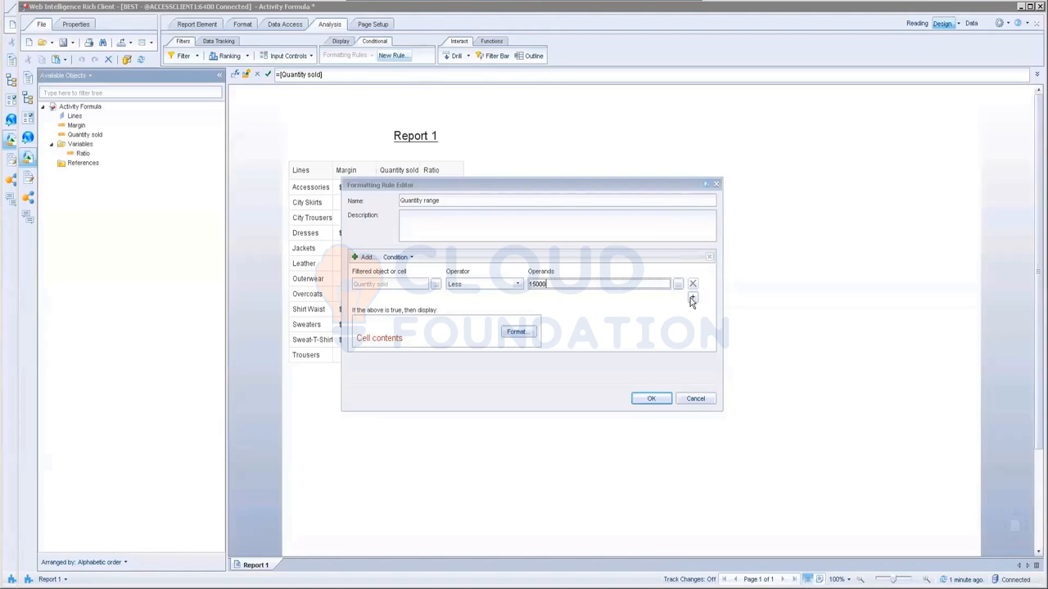
click(695, 298)
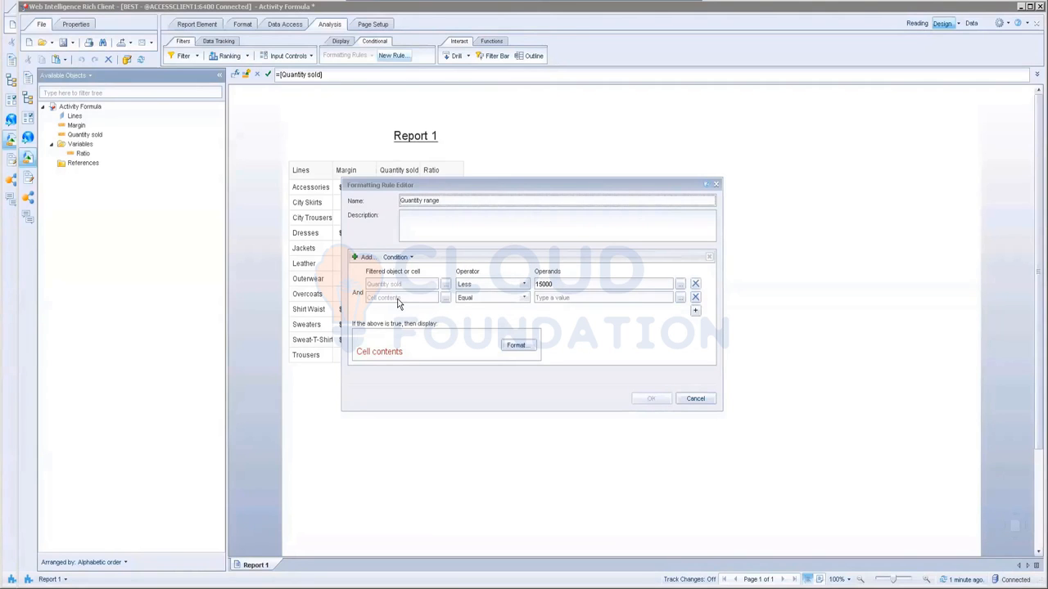
click(446, 300)
click(466, 304)
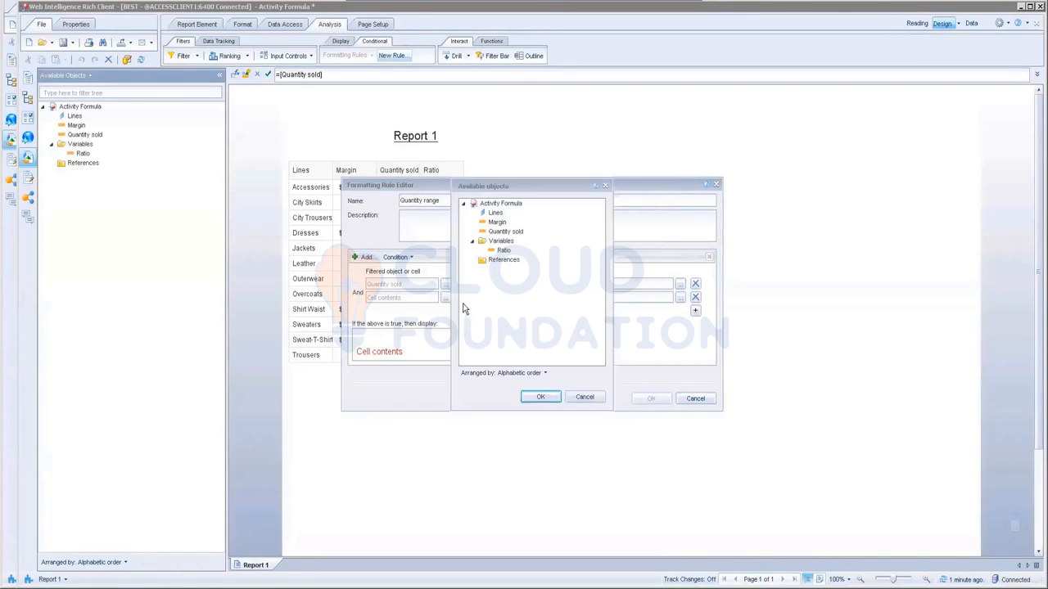
click(496, 234)
double_click(496, 234)
click(525, 298)
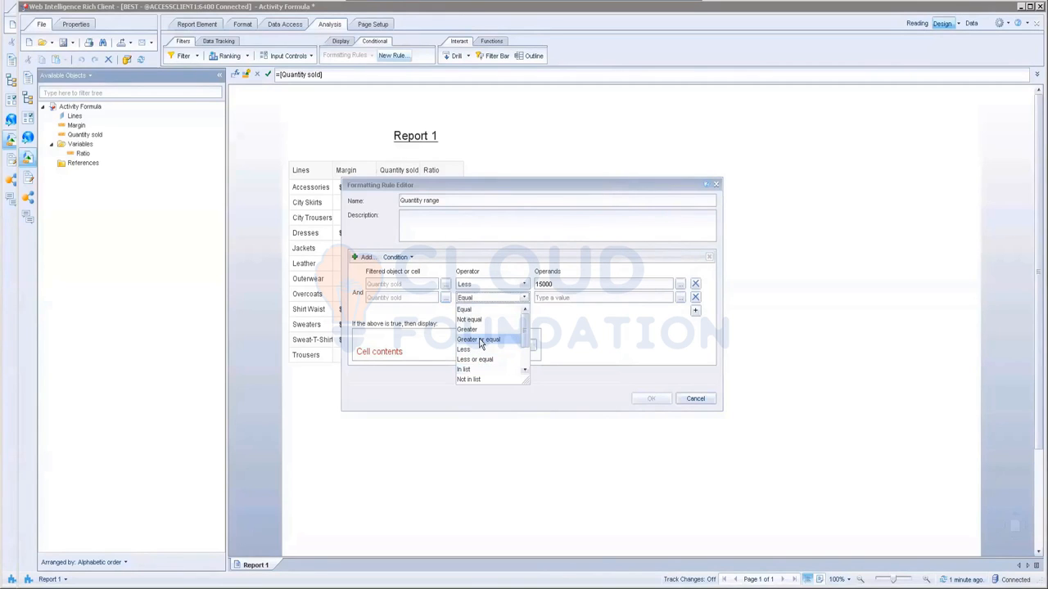
click(480, 340)
click(551, 299)
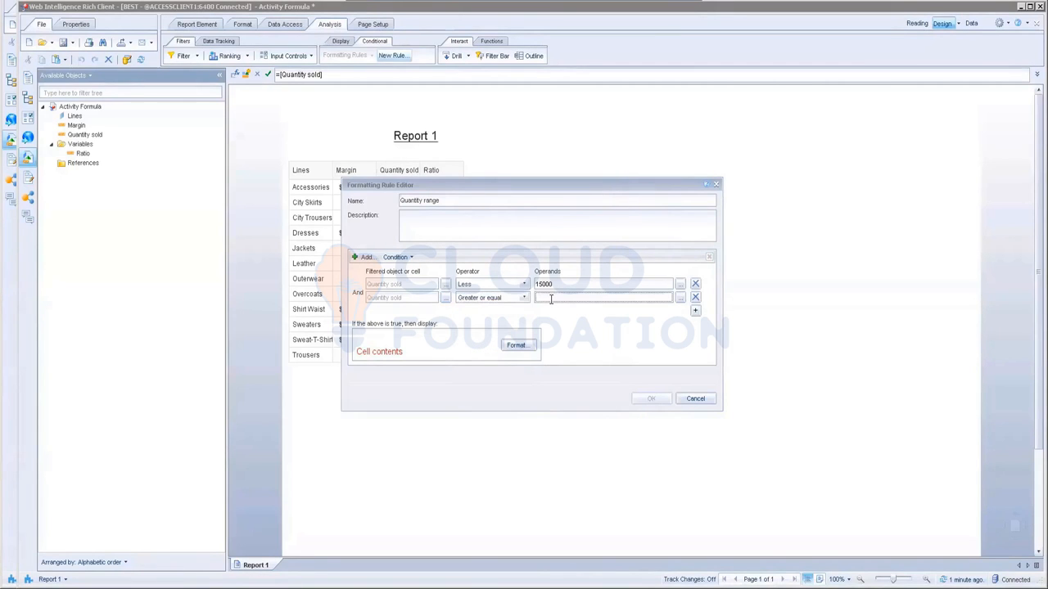
text(15000)
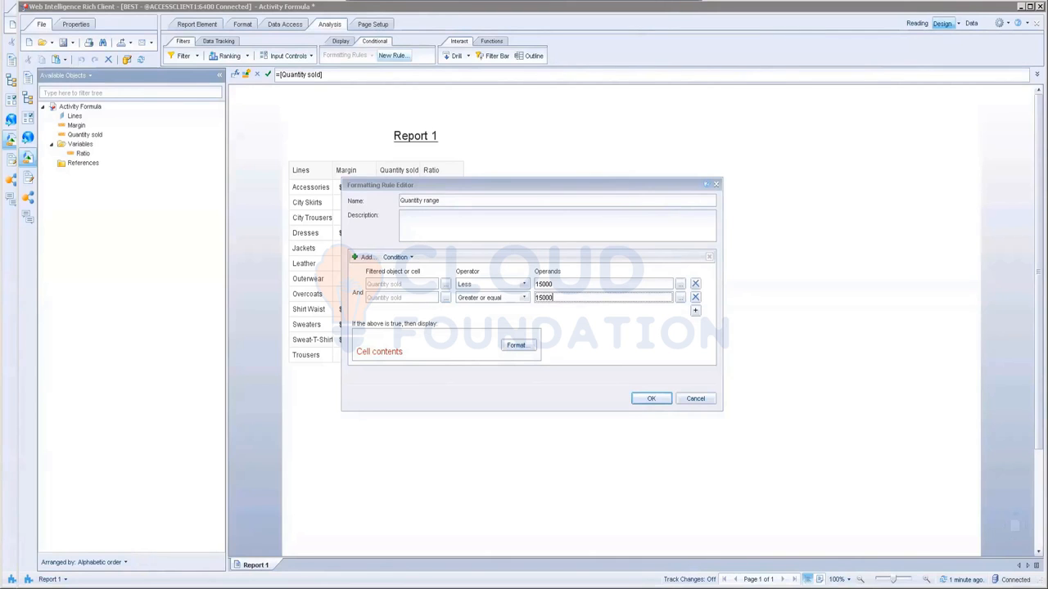
Step: Review the remaining Activity 6 sub-rule and condition definitions in the Word lab document
click(660, 10)
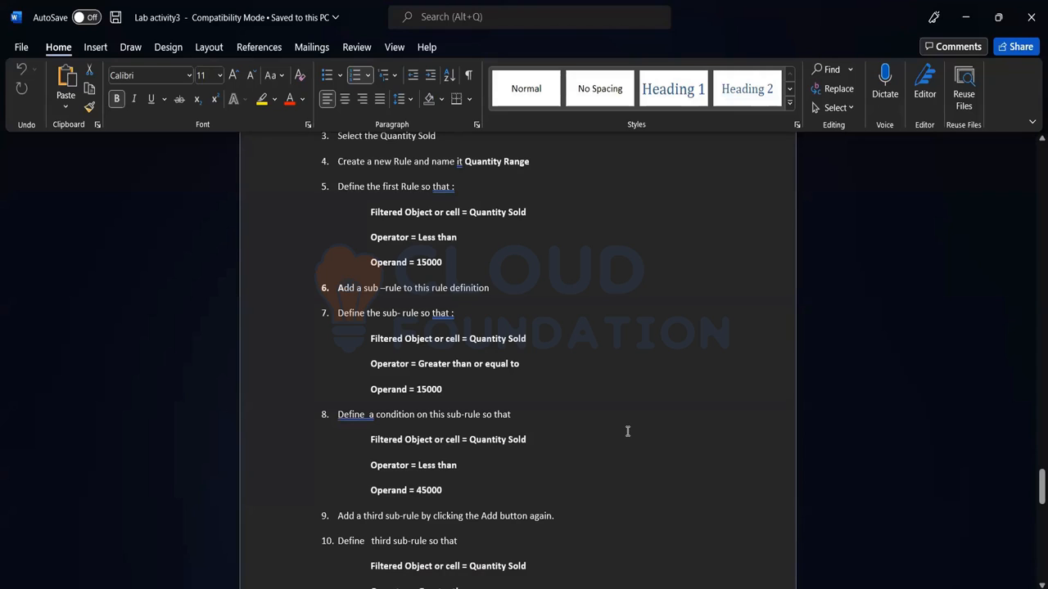
scroll(627, 431, down, 1)
scroll(627, 432, down, 2)
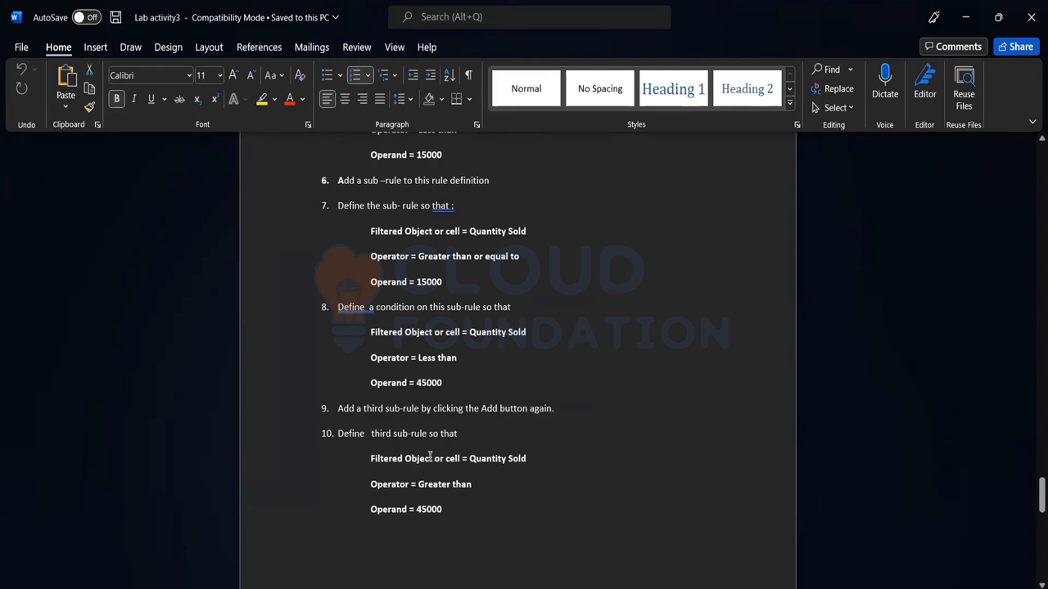
scroll(539, 536, down, 2)
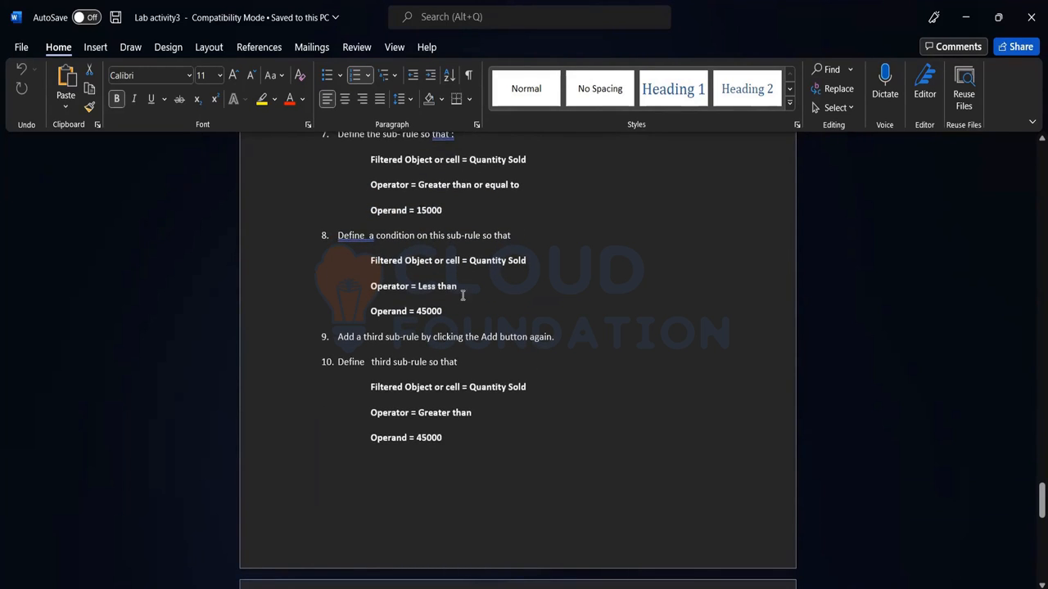
Step: Recheck the sub-rule definitions in the Word lab document and remove the second And condition from the Quantity range rule
scroll(462, 292, up, 3)
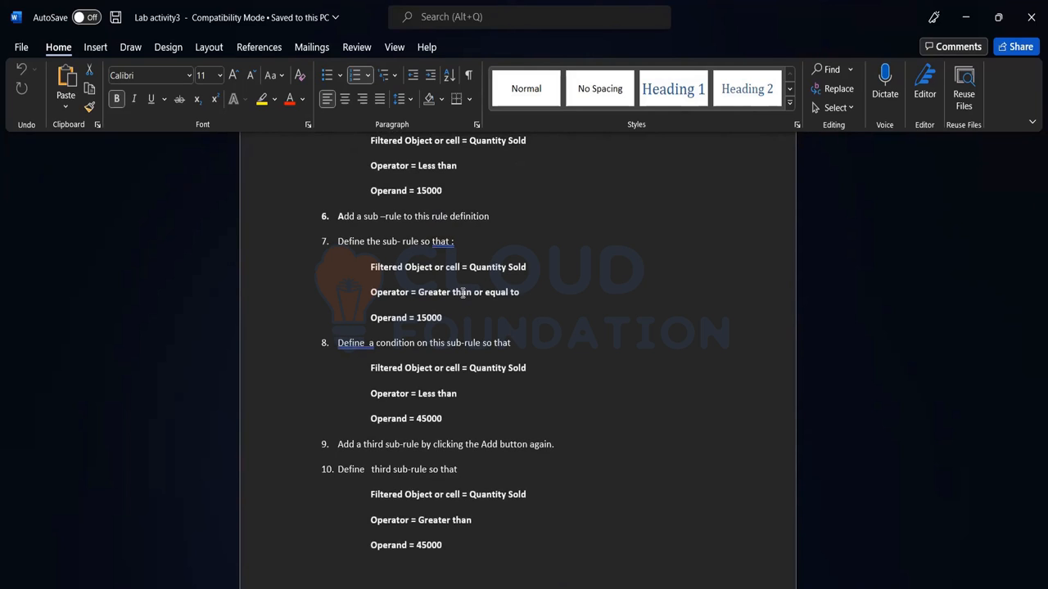
scroll(463, 292, up, 1)
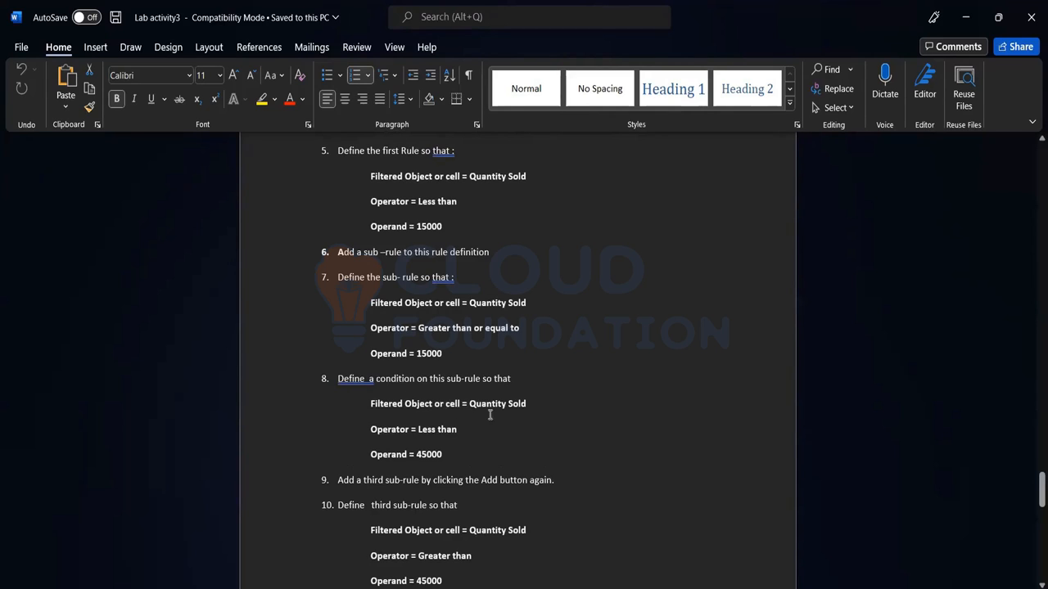
scroll(466, 445, down, 1)
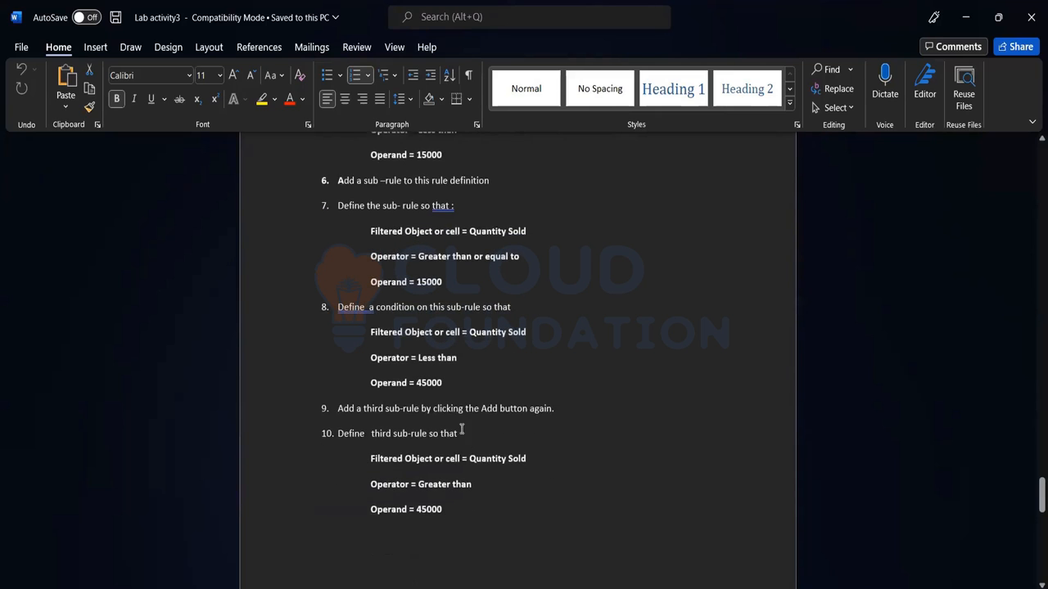
scroll(521, 442, down, 4)
scroll(522, 442, down, 2)
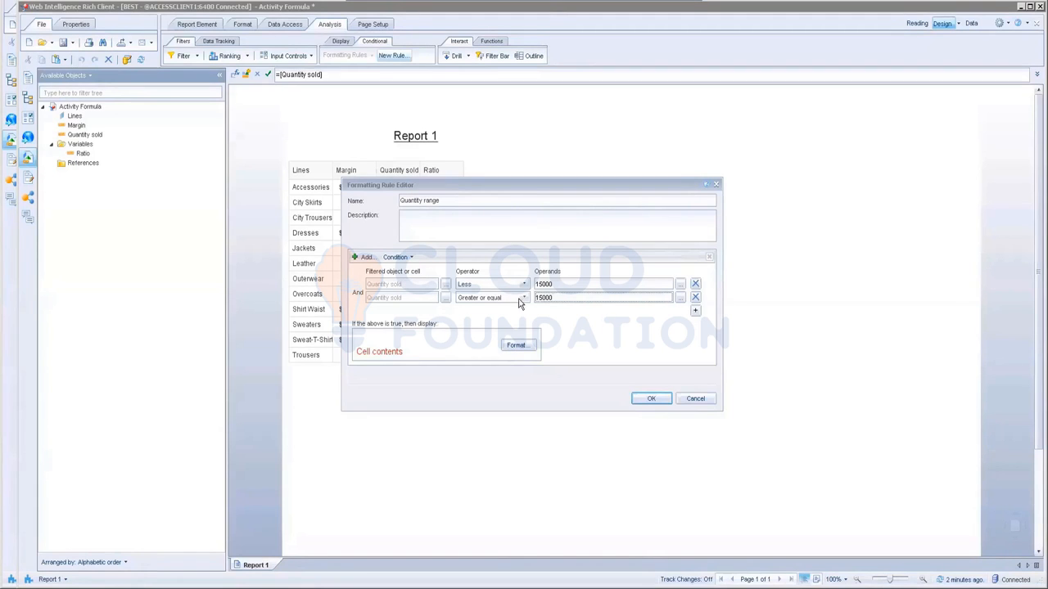
click(696, 299)
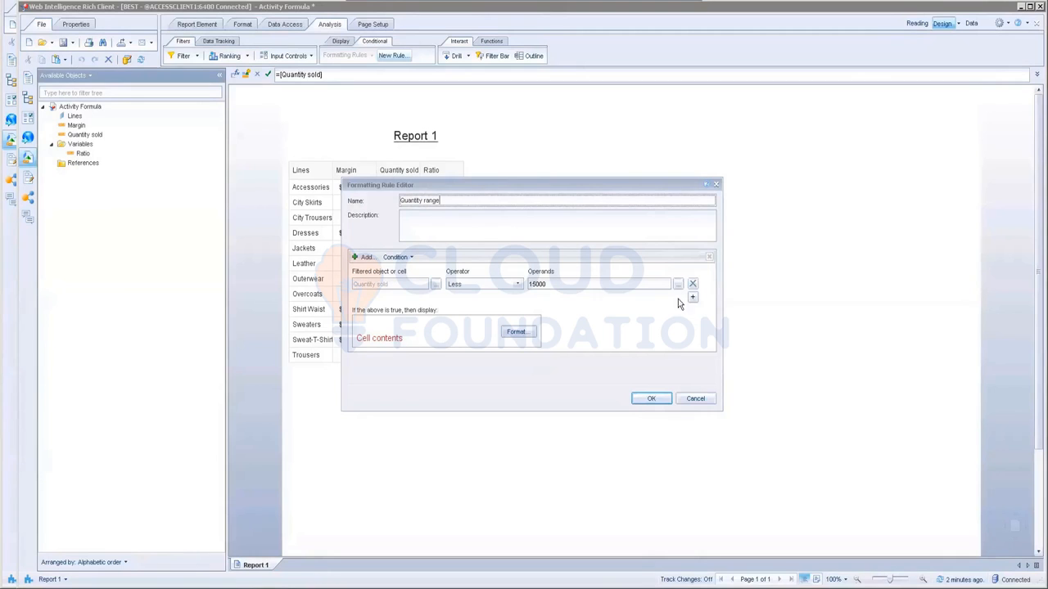
Step: Add a separate sub-rule to Quantity range with filtered object Quantity sold, operator Greater or equal, operand 15000
click(365, 257)
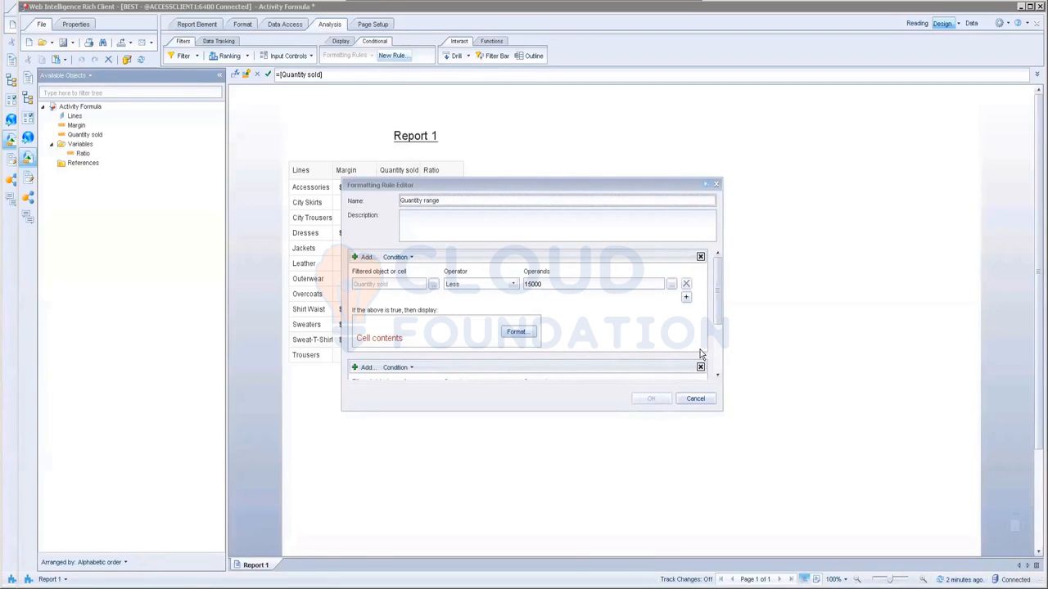
drag(718, 315, 716, 360)
click(433, 306)
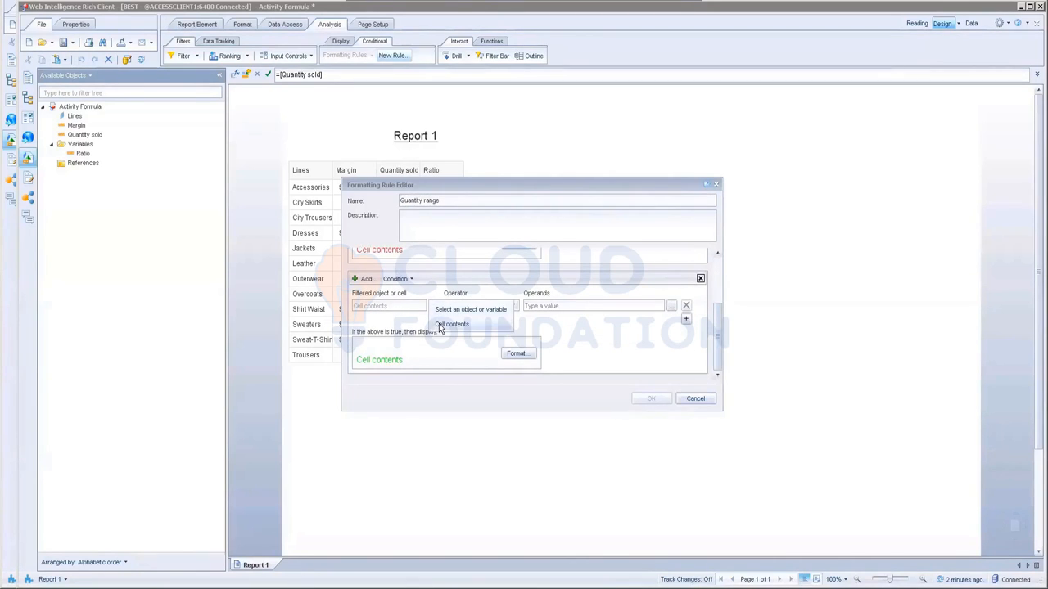
click(449, 314)
click(509, 233)
double_click(508, 234)
click(515, 307)
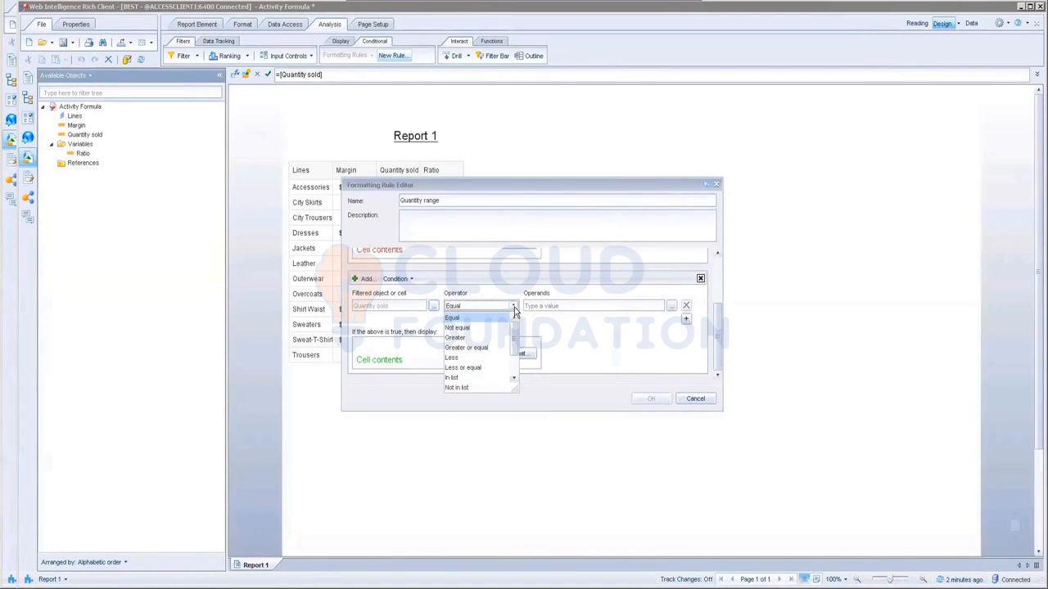
click(477, 344)
click(533, 306)
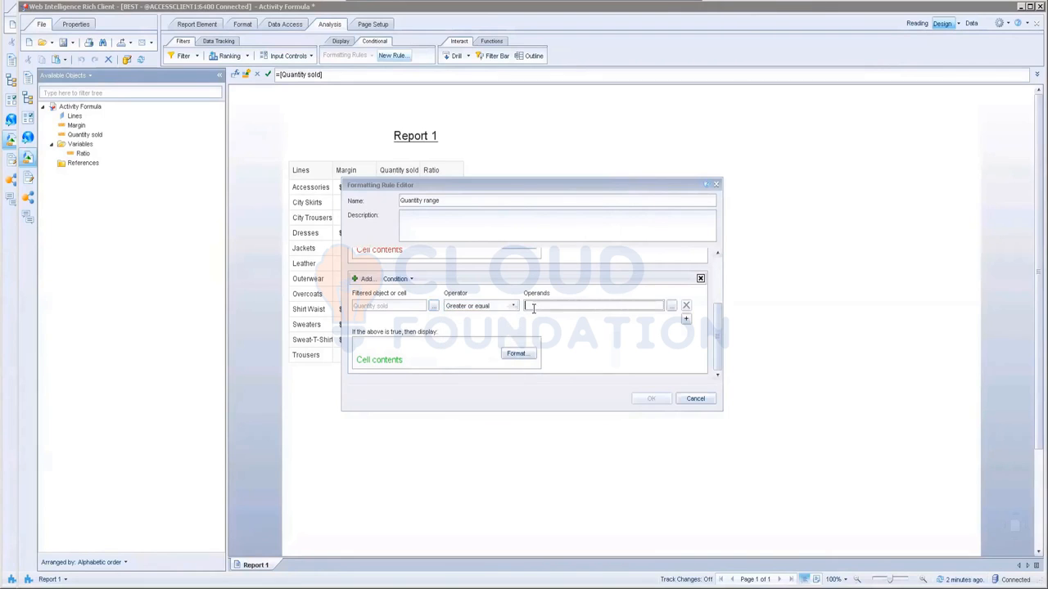
text(15000)
Step: Add another sub-rule below the Greater or equal one and check its definition in the Word lab document
click(367, 279)
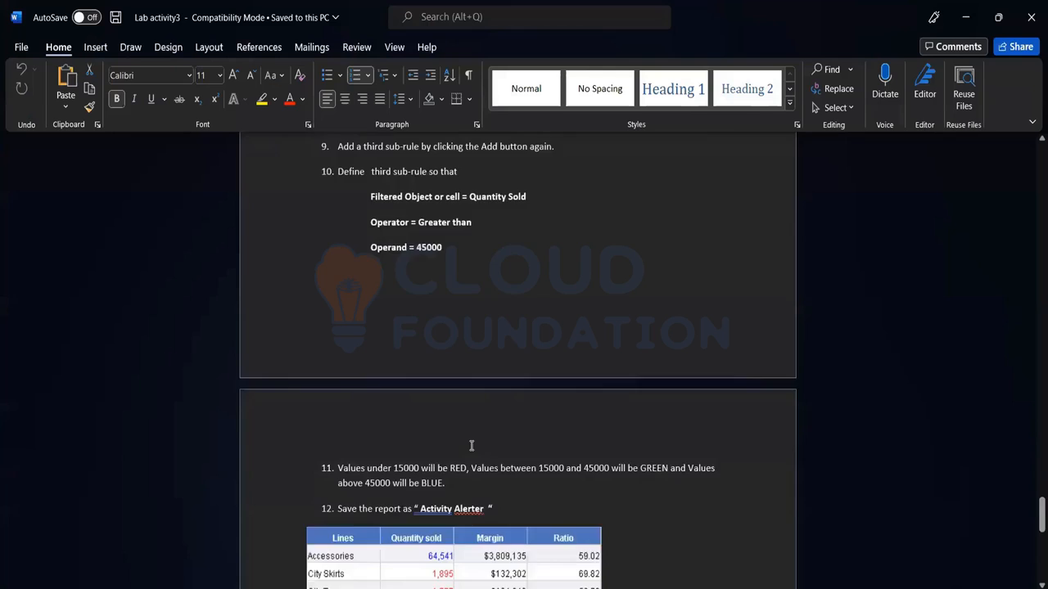
scroll(470, 444, up, 5)
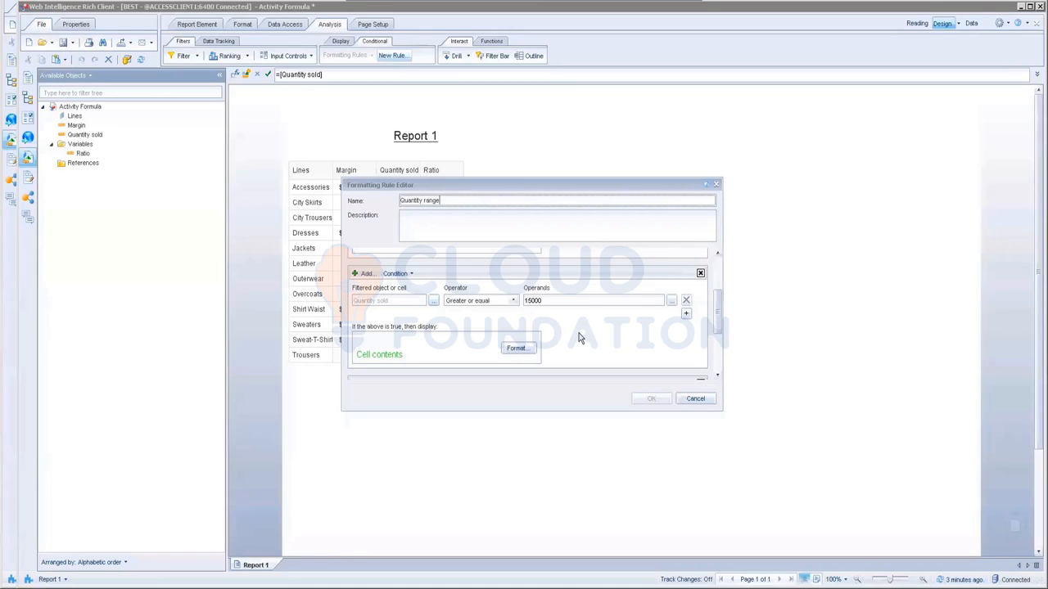
scroll(600, 337, down, 2)
scroll(599, 337, down, 2)
scroll(599, 337, up, 3)
scroll(599, 338, down, 2)
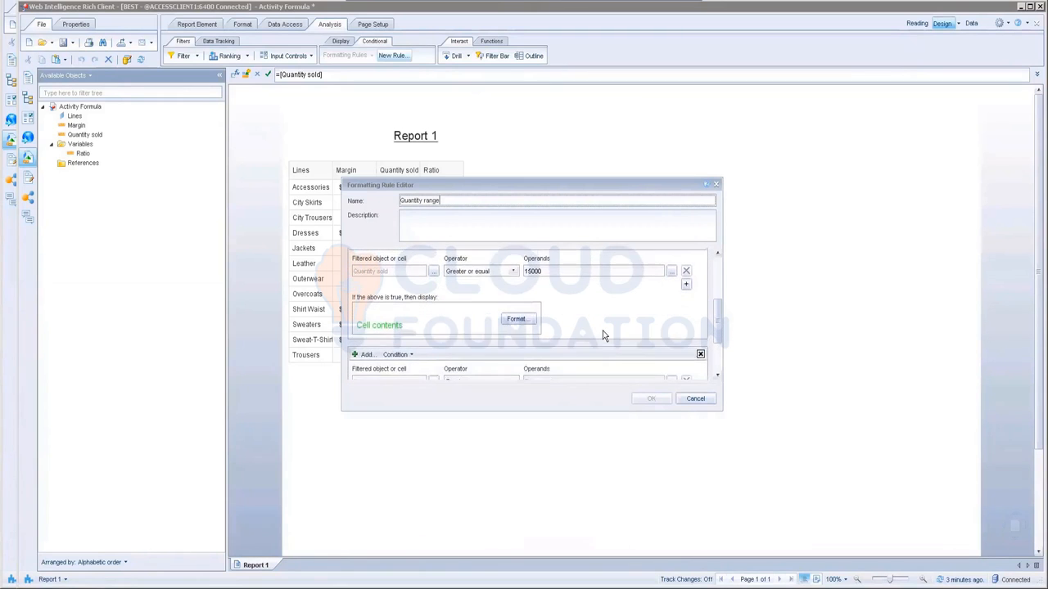
scroll(603, 330, down, 2)
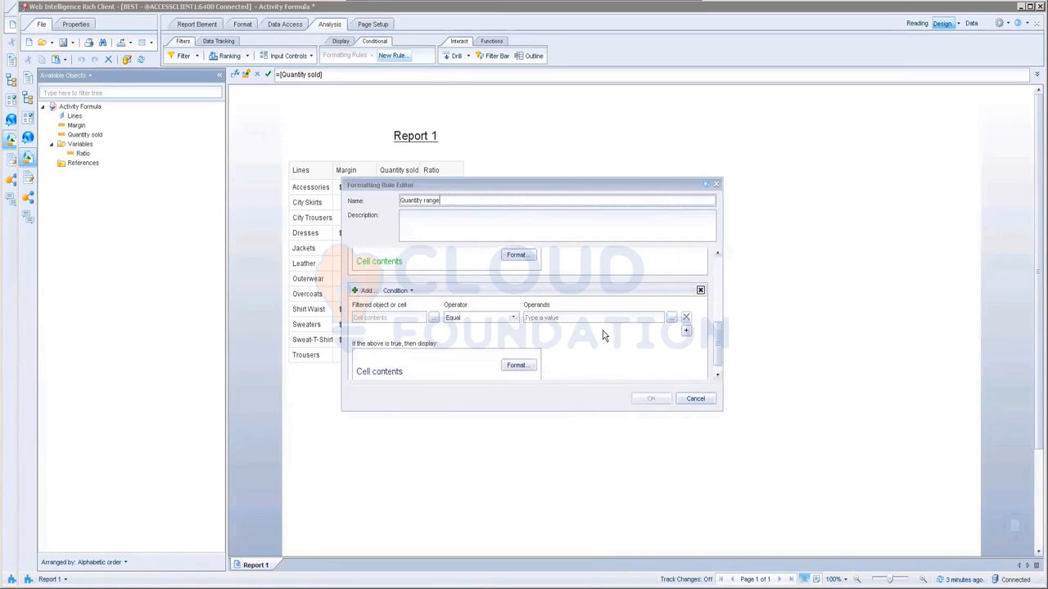
Step: Define the new sub-rule as Quantity sold, operator Less, operand 45000
click(433, 311)
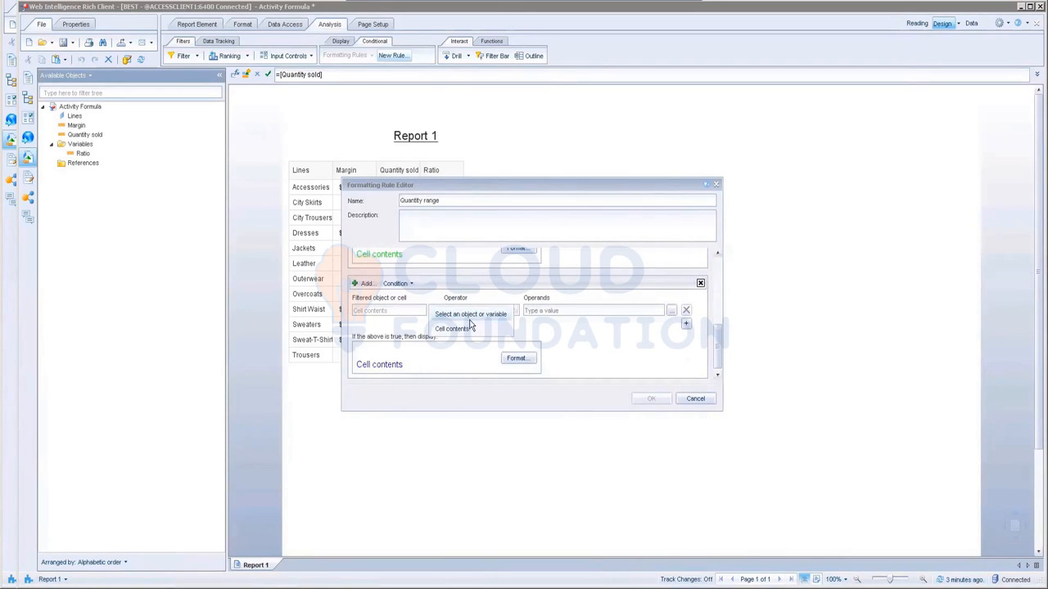
click(476, 324)
click(498, 232)
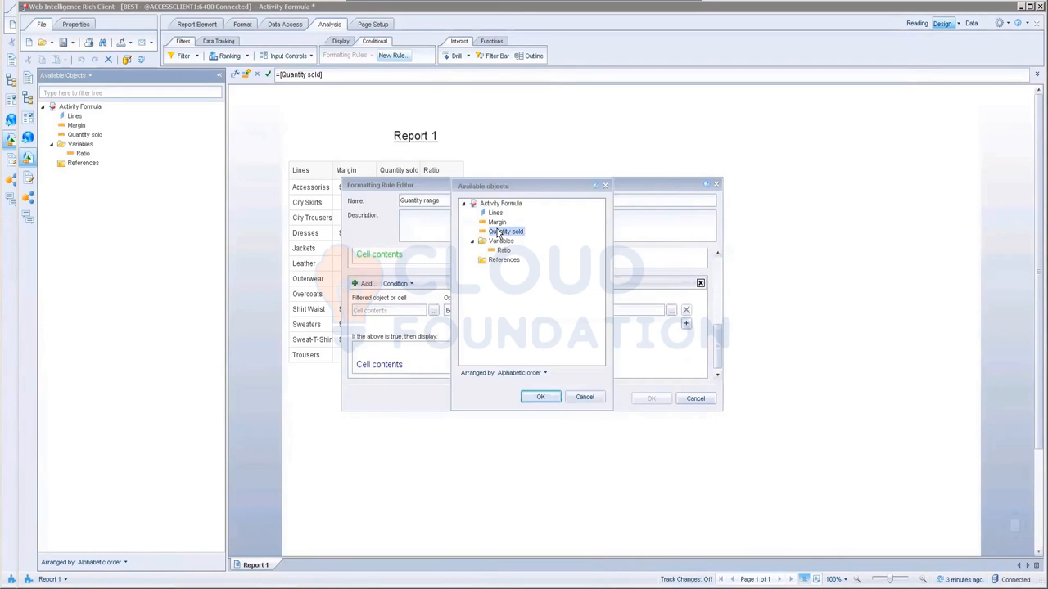
double_click(499, 233)
click(513, 311)
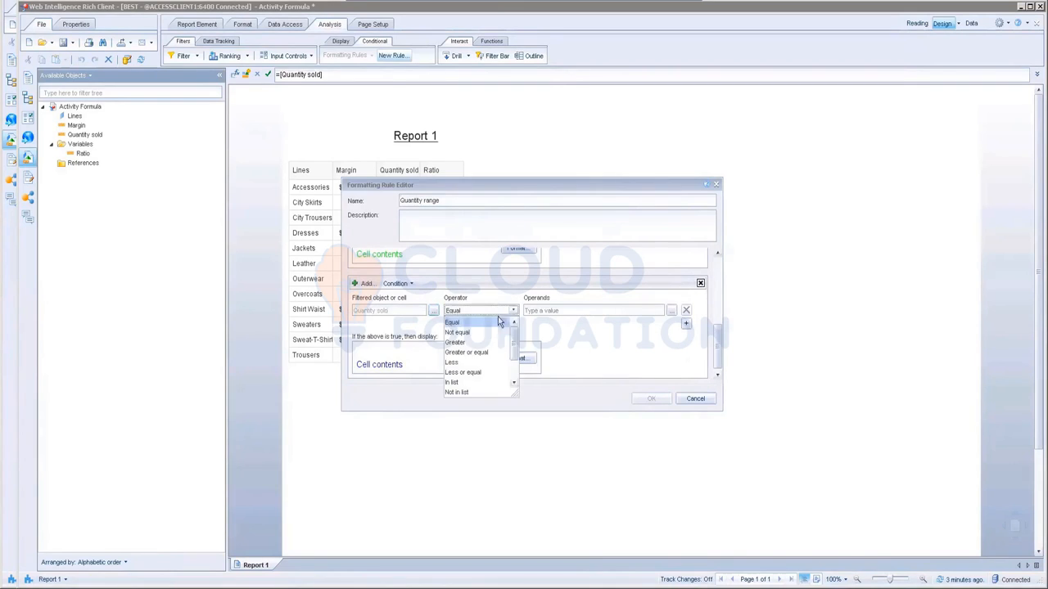
click(456, 362)
click(552, 310)
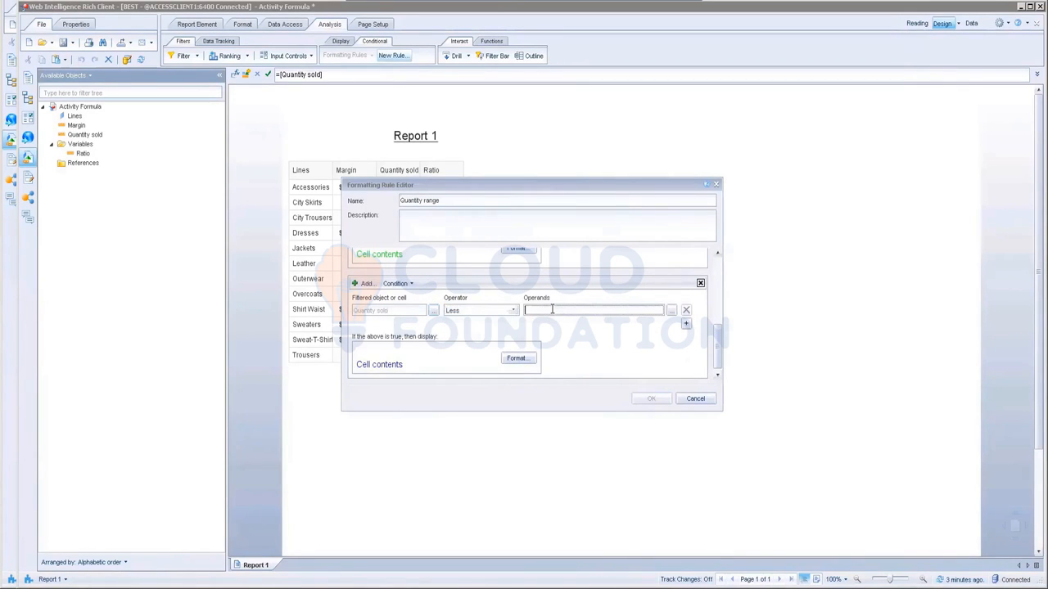
text(45000)
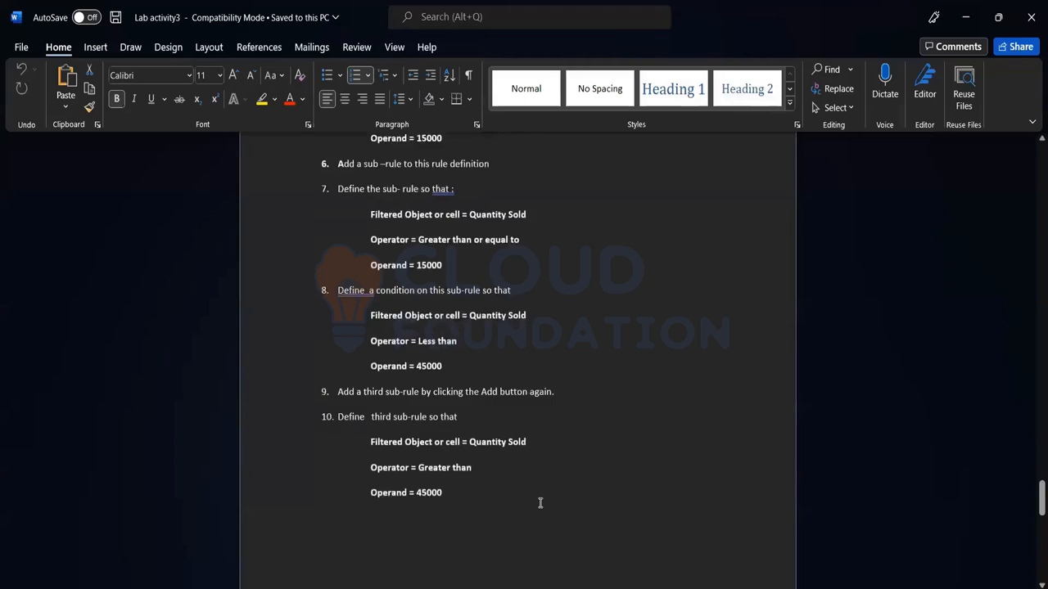
Step: Check the final sub-rule's definition in Word and add a sub-rule for it: Quantity sold, Greater, 45000
scroll(543, 491, down, 1)
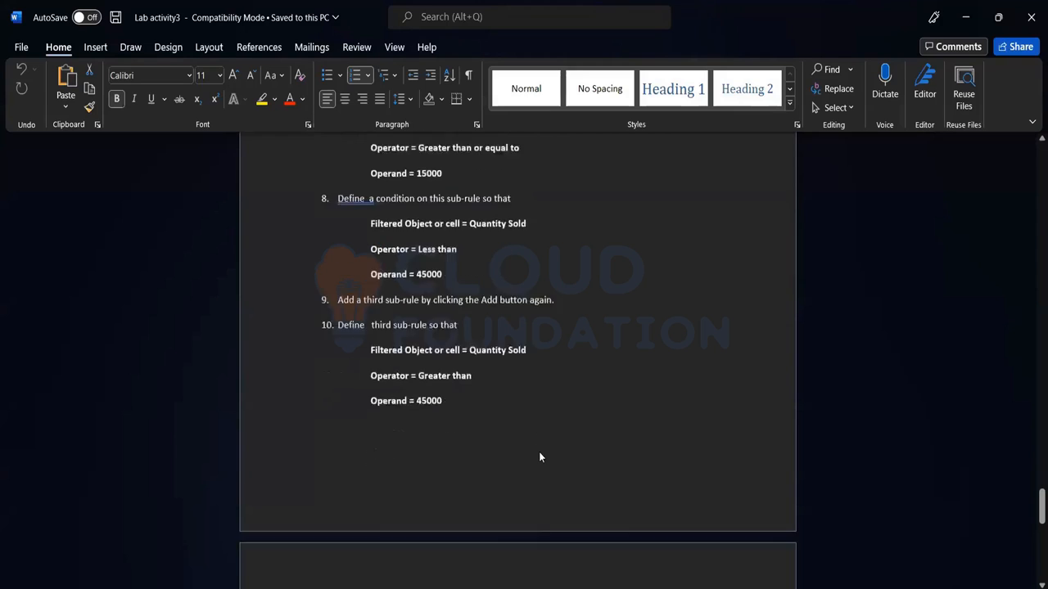
scroll(539, 457, down, 1)
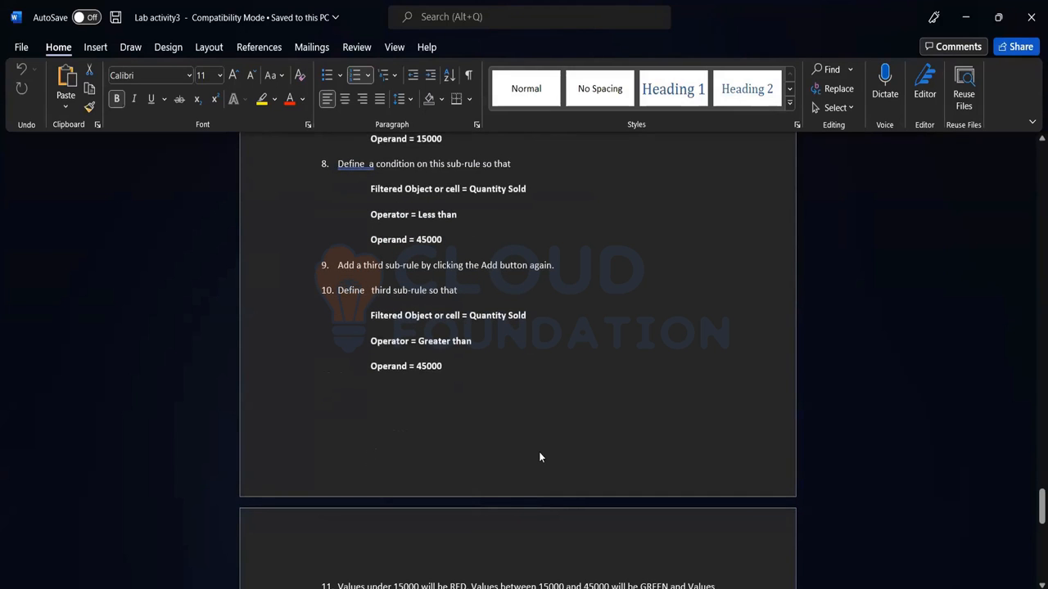
scroll(538, 452, down, 5)
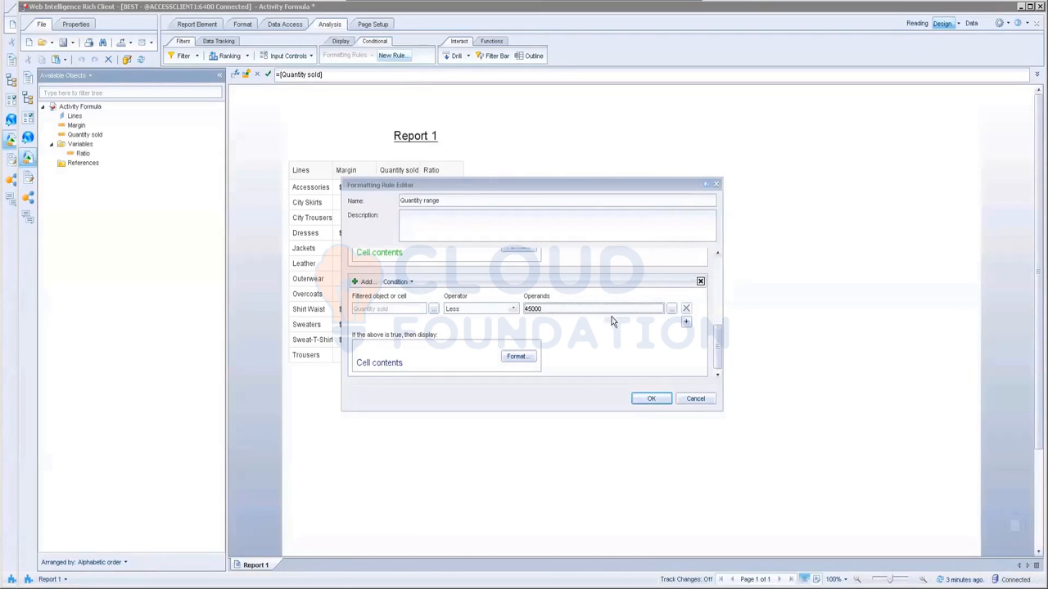
click(356, 283)
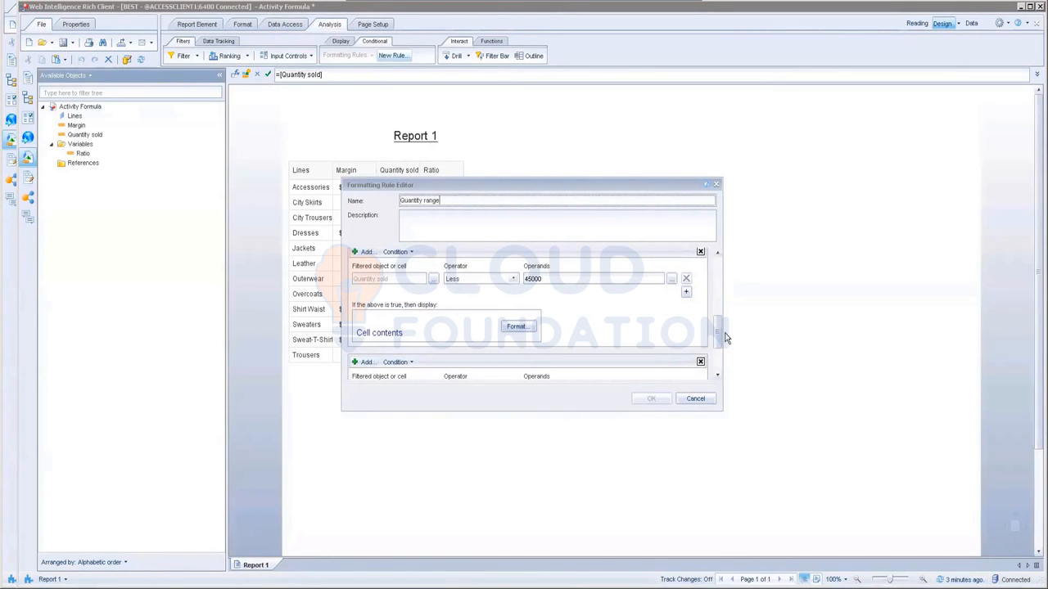
drag(718, 335, 718, 368)
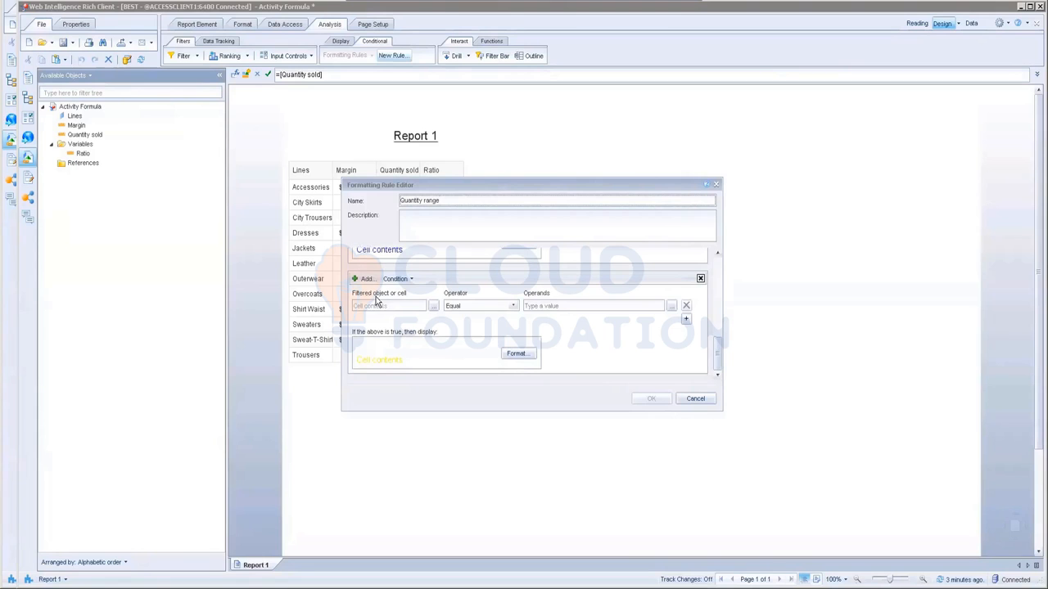
click(436, 309)
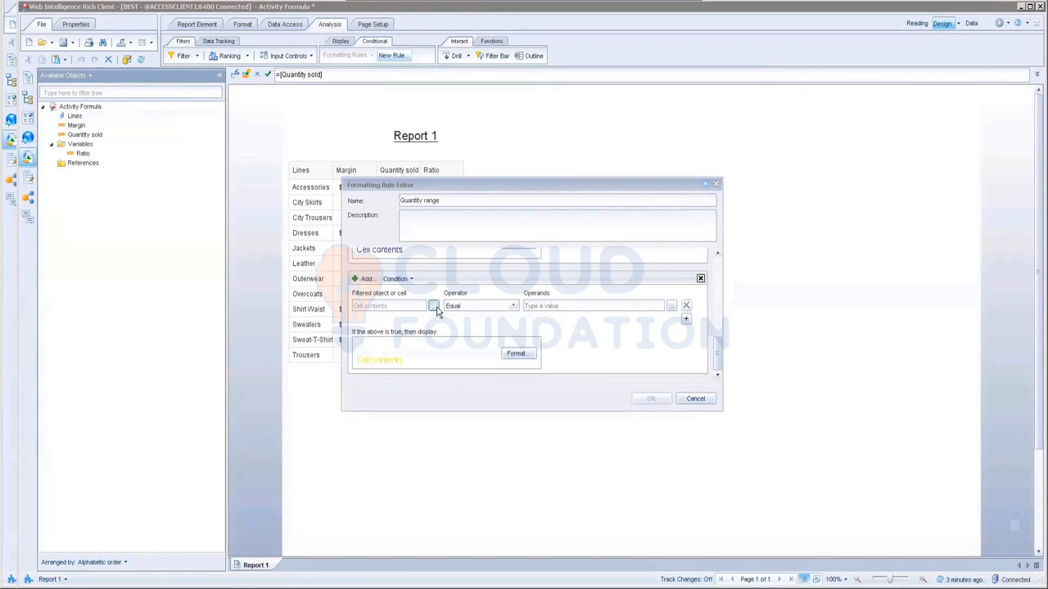
click(458, 310)
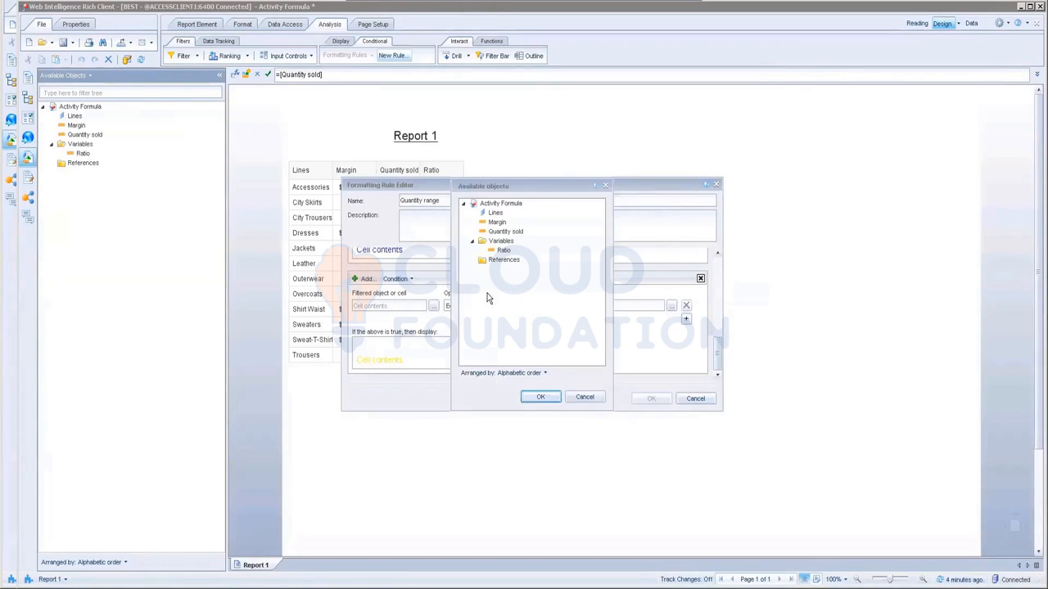
double_click(507, 235)
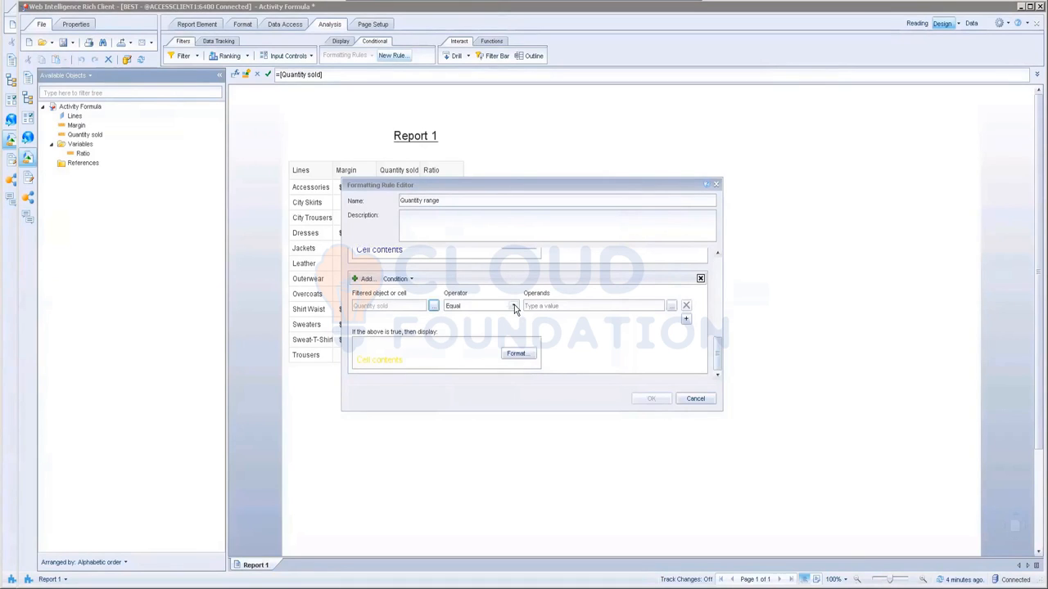
click(514, 306)
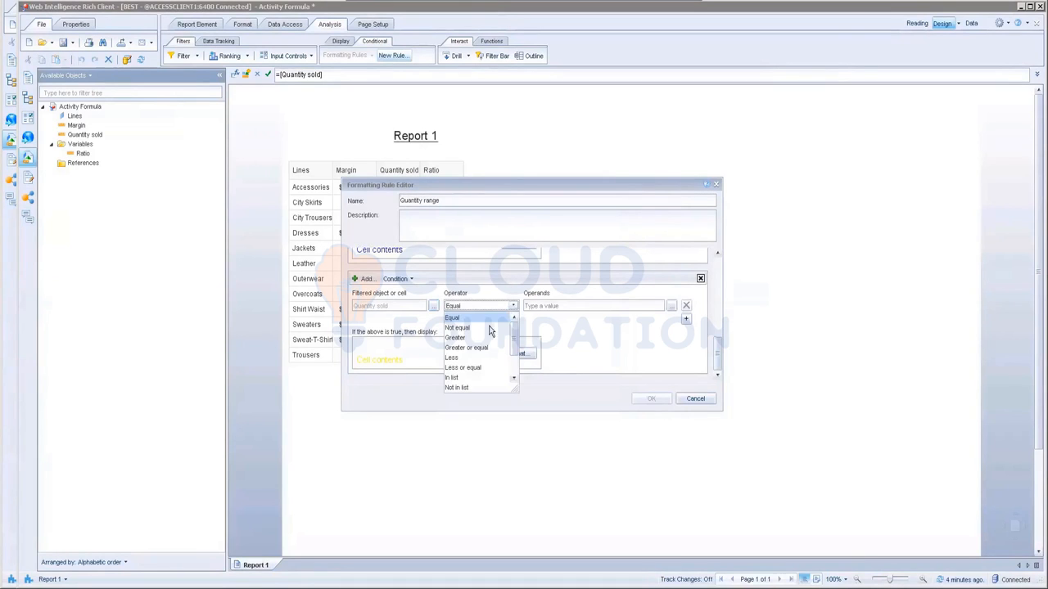
click(536, 307)
text(45000)
Step: Review the operators, operands and display formats of all the Quantity range sub-rules from first to last
scroll(587, 317, up, 2)
scroll(587, 313, up, 4)
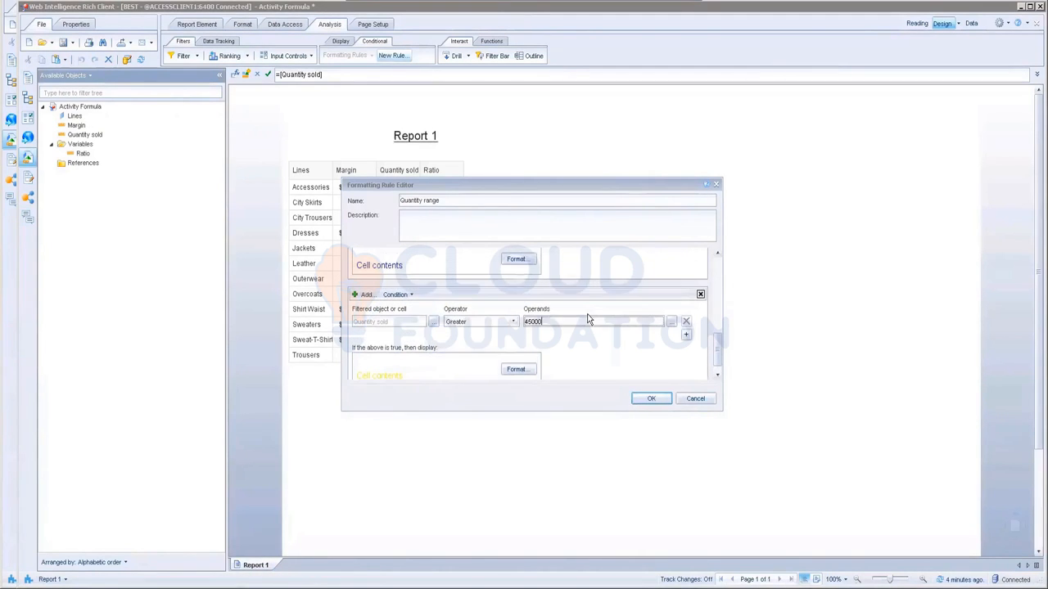
drag(718, 337, 720, 267)
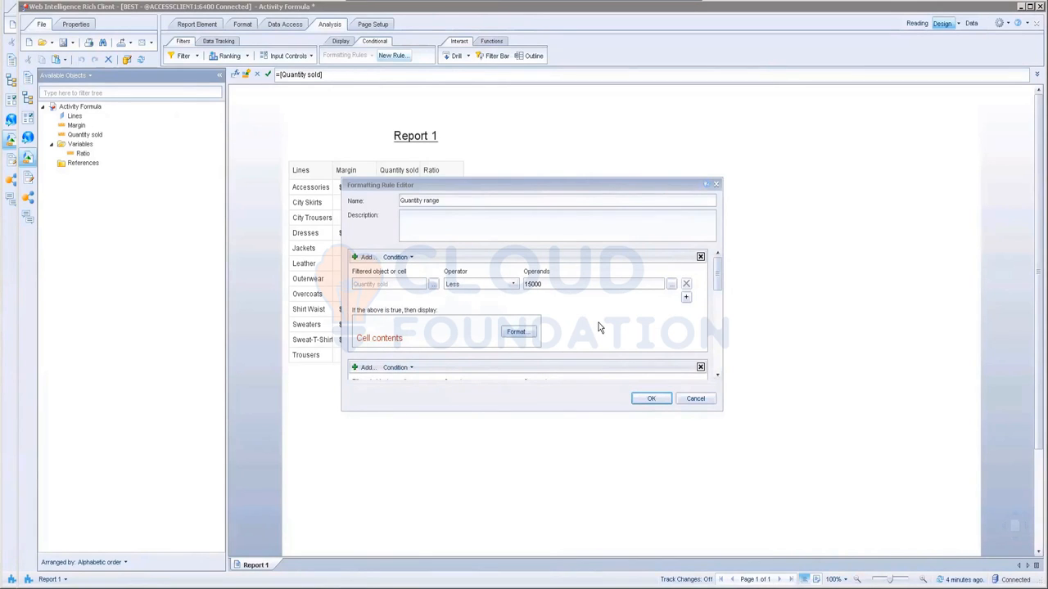
scroll(598, 328, down, 1)
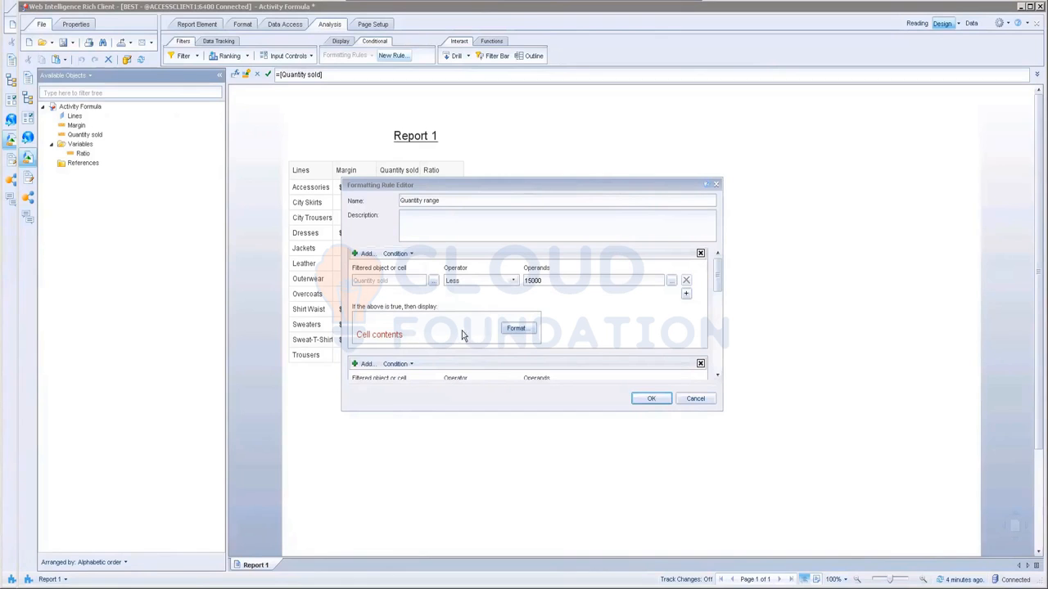
scroll(594, 331, down, 1)
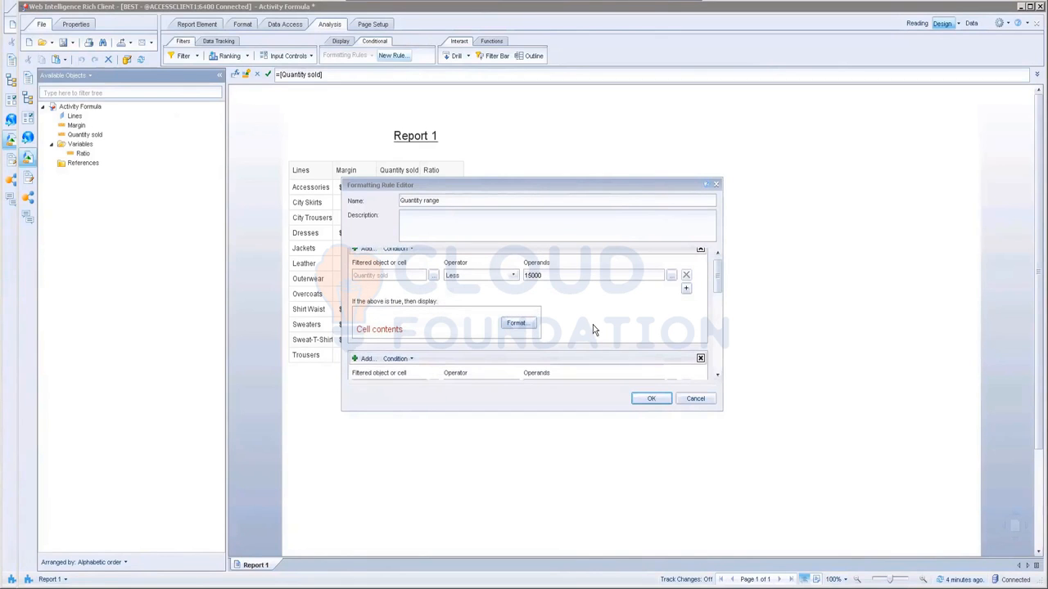
scroll(594, 331, down, 4)
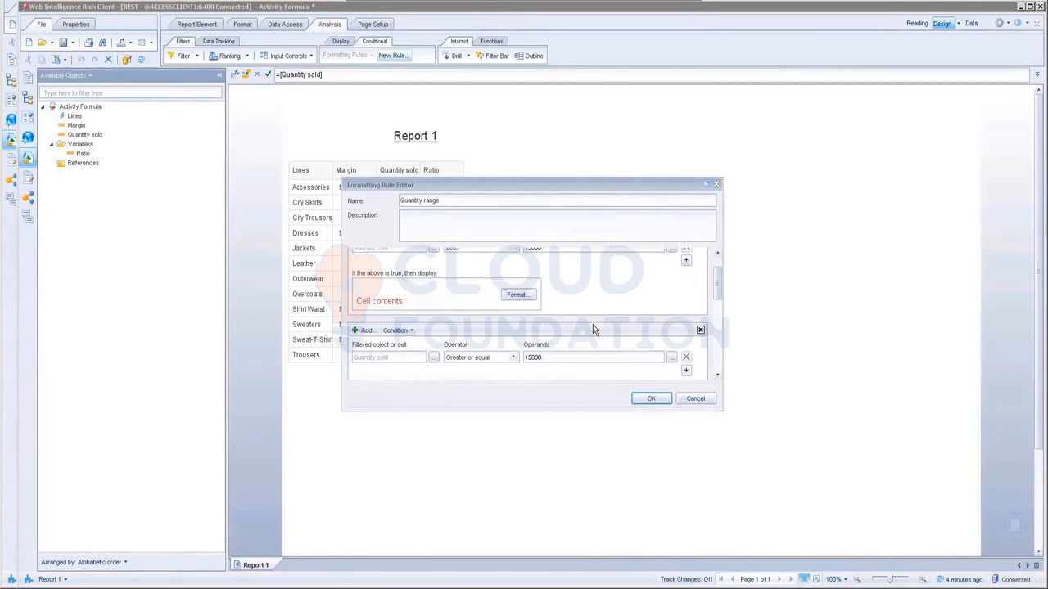
scroll(570, 357, down, 4)
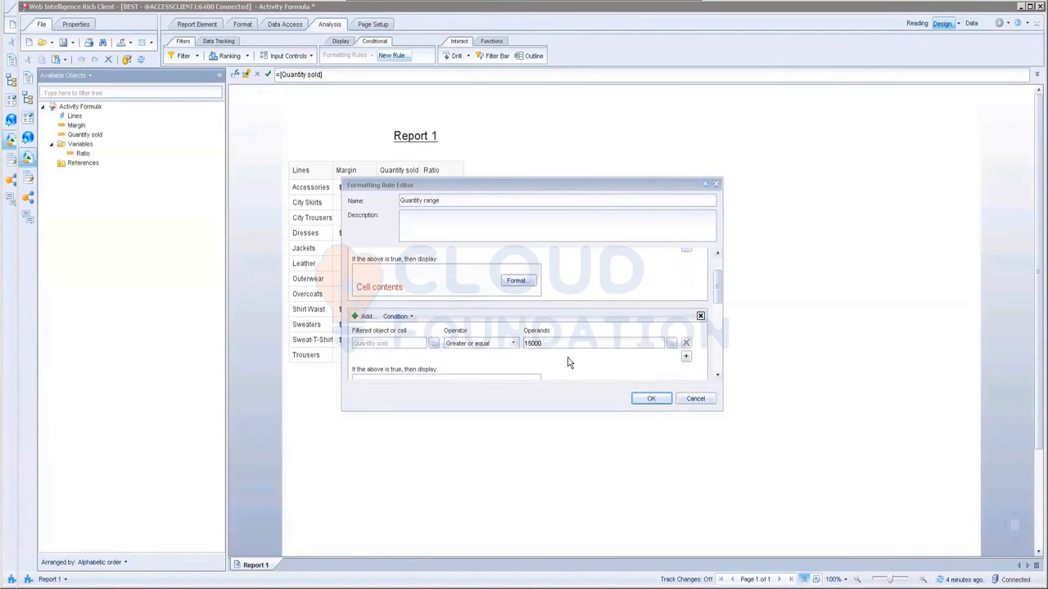
scroll(570, 361, down, 1)
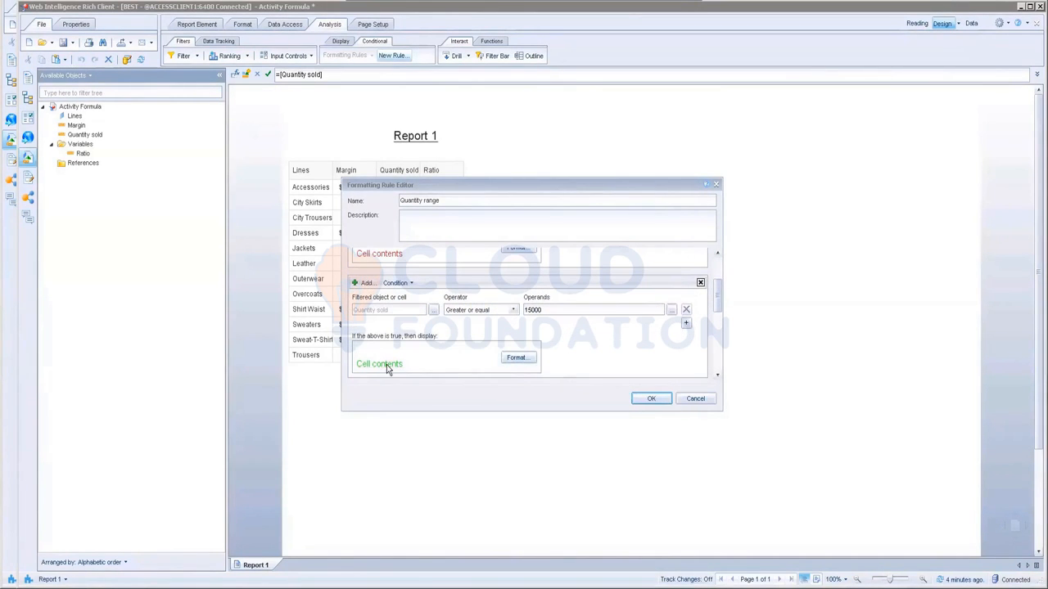
drag(719, 305, 718, 348)
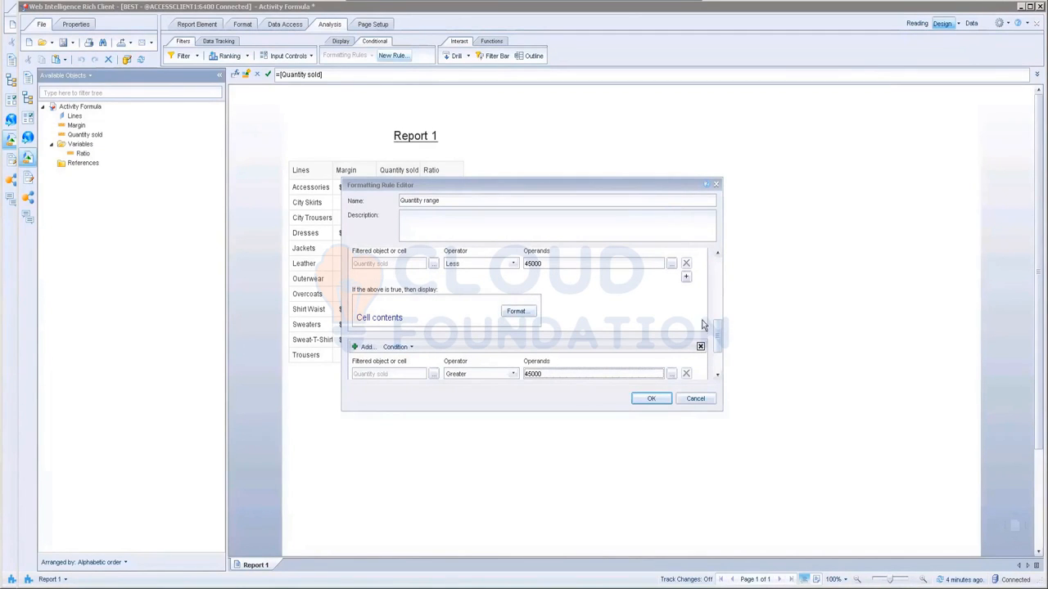
Step: Inspect the text, background and border format settings of the final Greater 45000 sub-rule and leave them as they are
drag(719, 336, 721, 358)
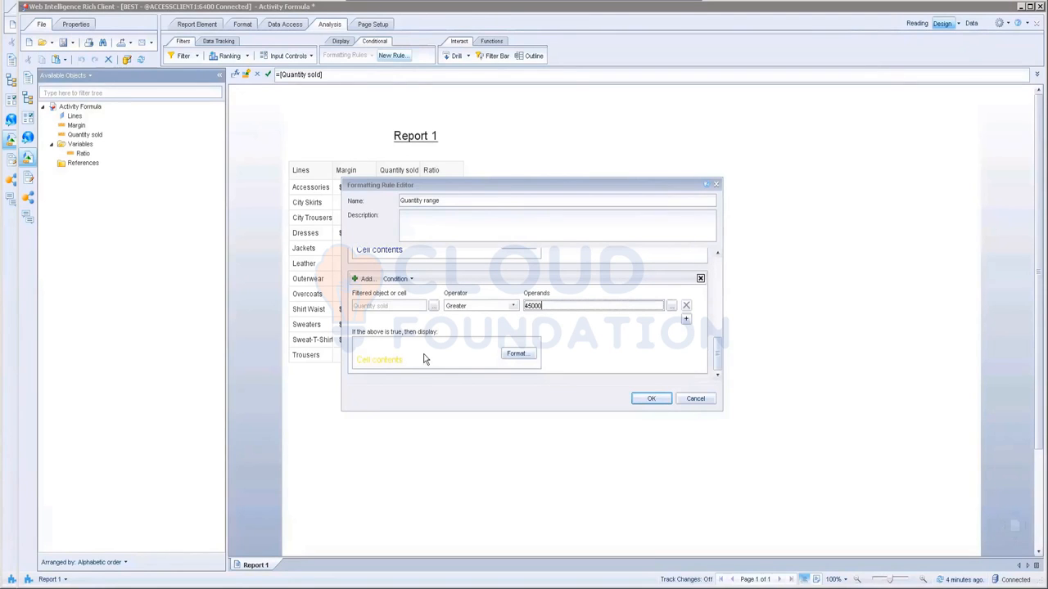
click(521, 355)
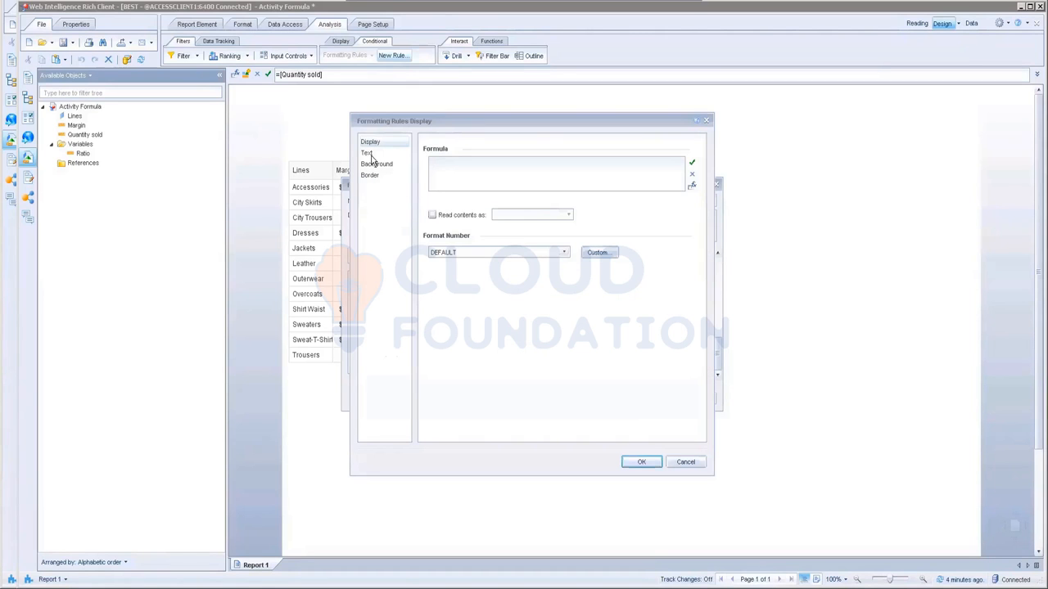
click(367, 154)
click(375, 164)
click(371, 143)
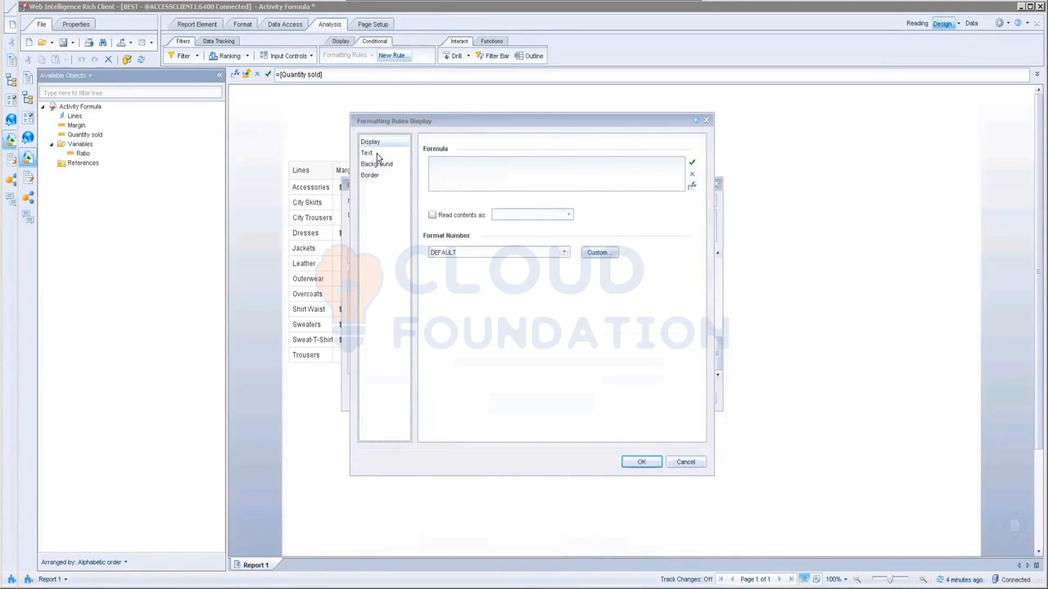
click(375, 155)
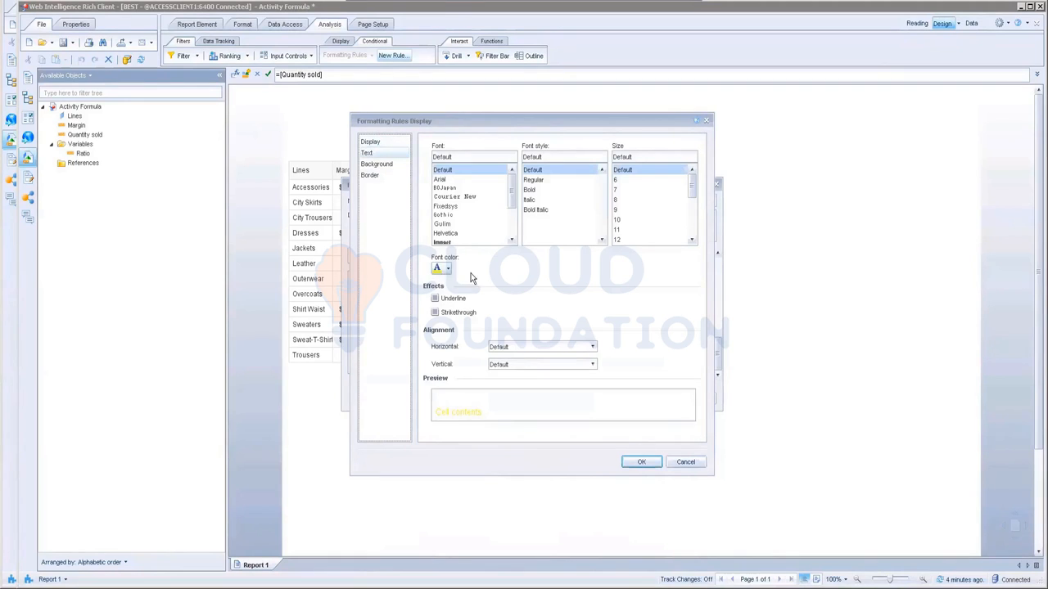
click(383, 165)
click(372, 175)
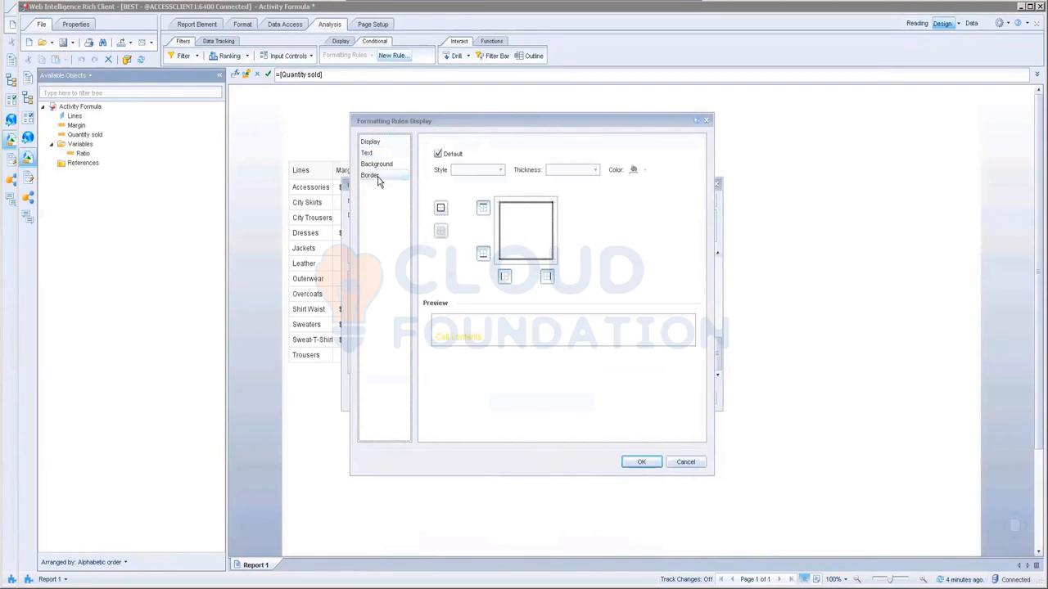
click(686, 463)
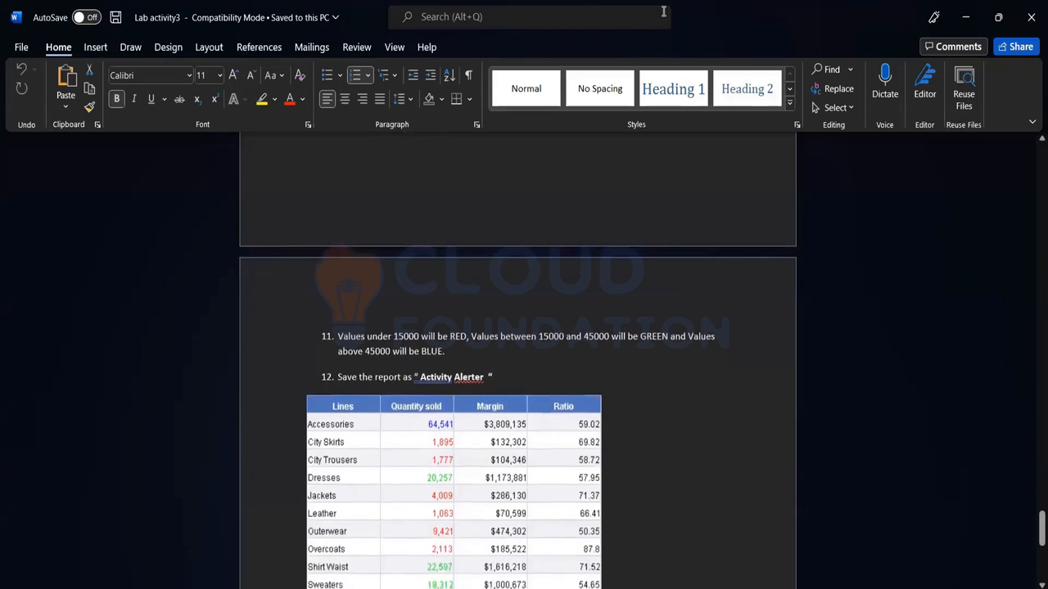
Step: Check the required value colours in the Word lab document and apply the Quantity range rule to the Quantity sold column
scroll(478, 338, down, 1)
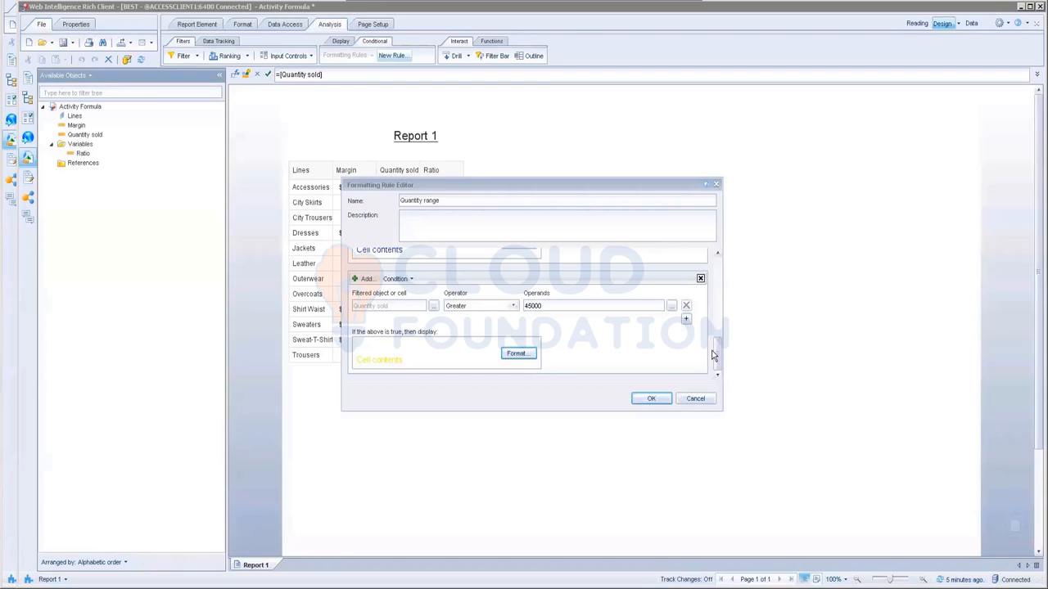
drag(719, 349, 714, 256)
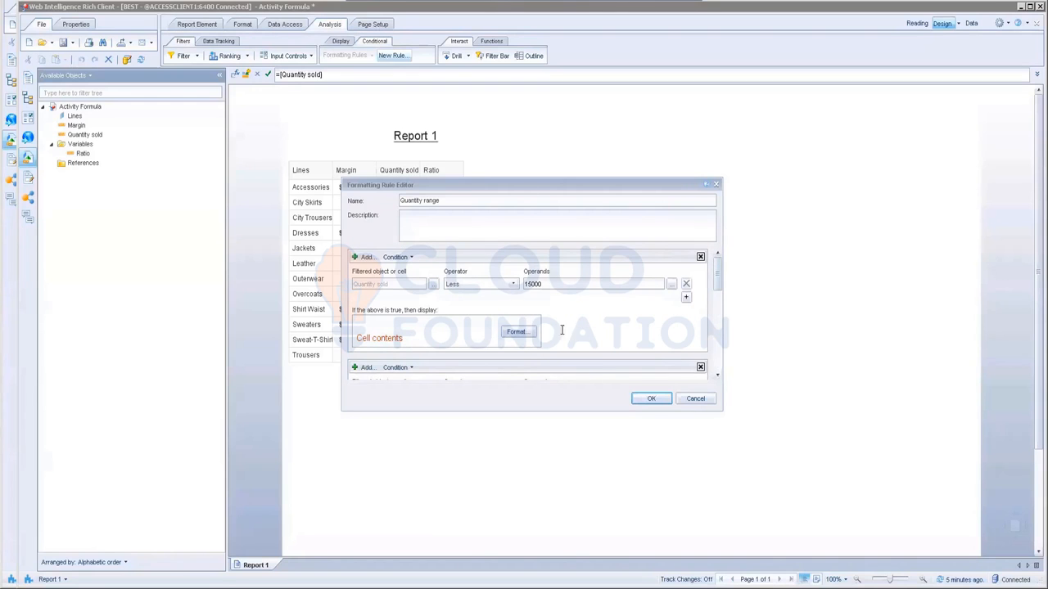
drag(480, 183, 626, 166)
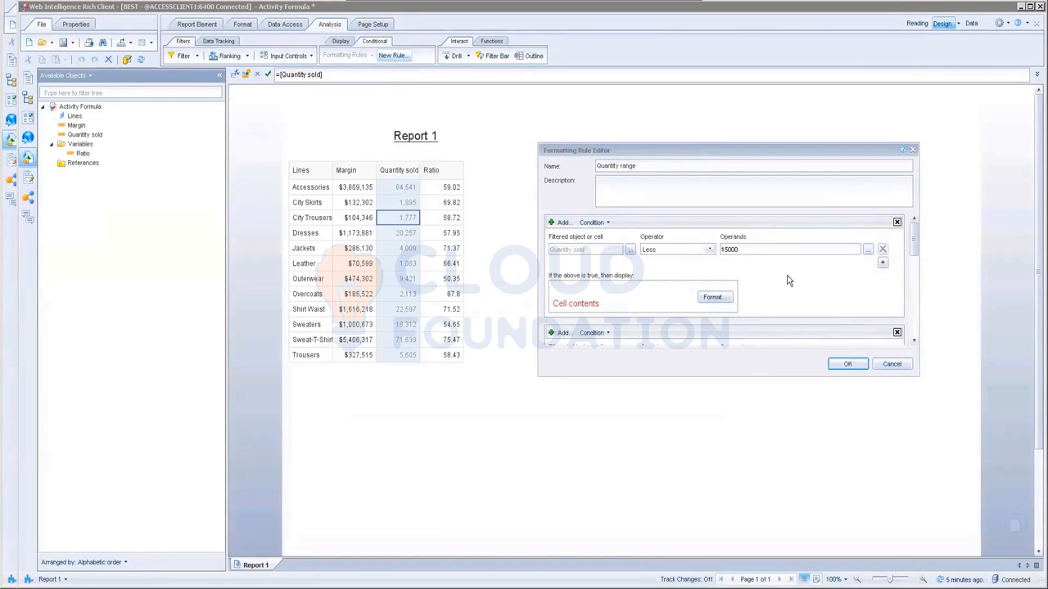
scroll(899, 285, down, 2)
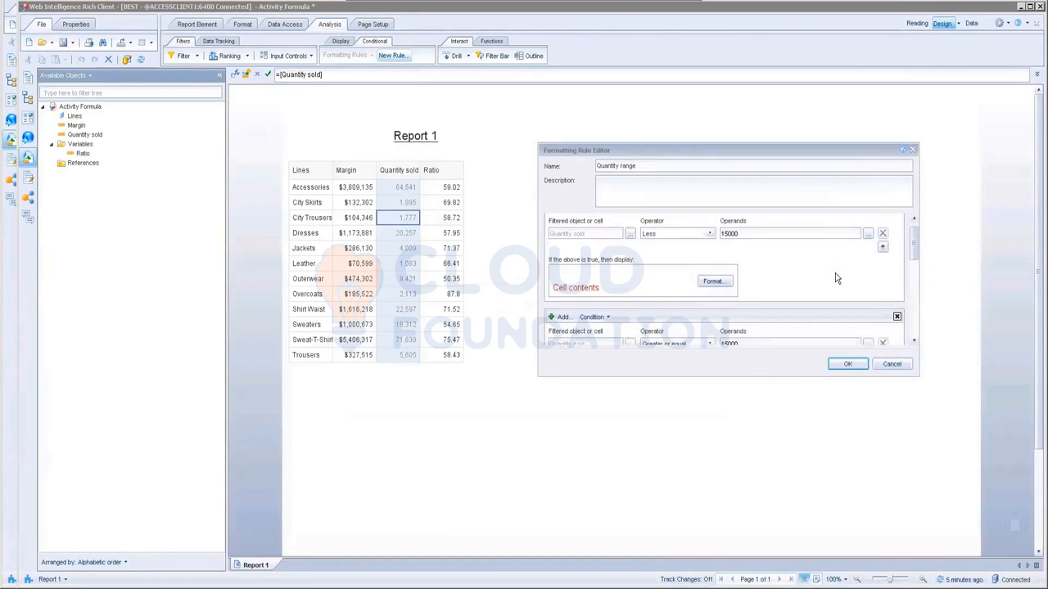
scroll(881, 291, down, 3)
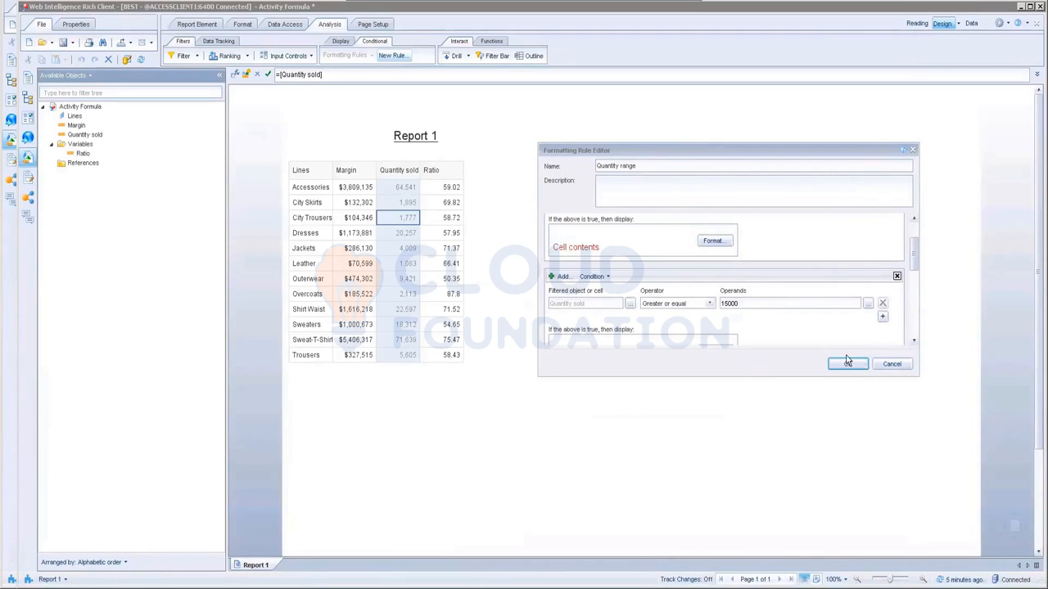
scroll(889, 288, down, 1)
scroll(890, 285, down, 3)
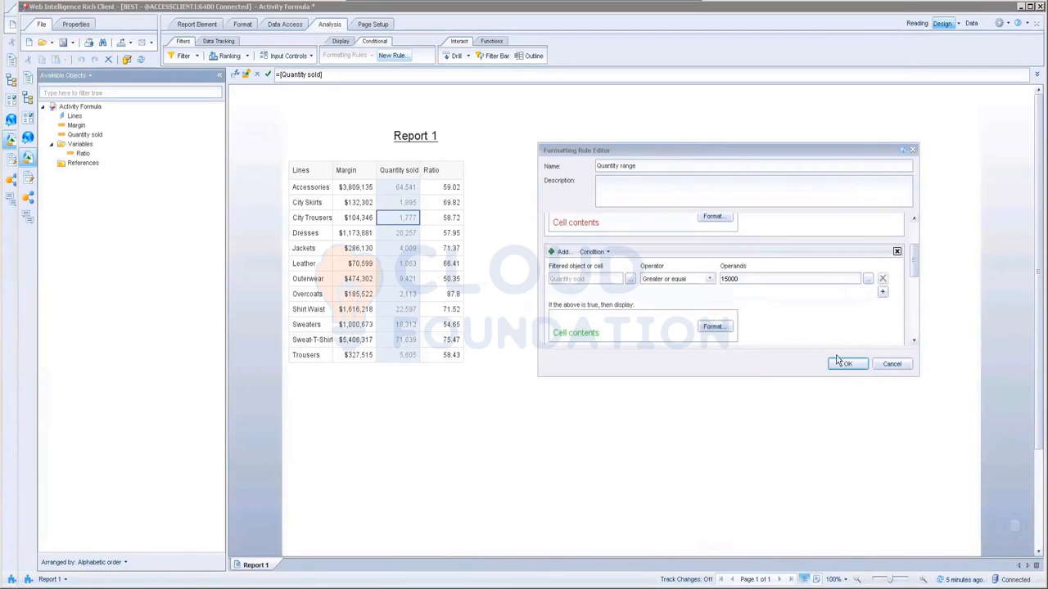
click(844, 364)
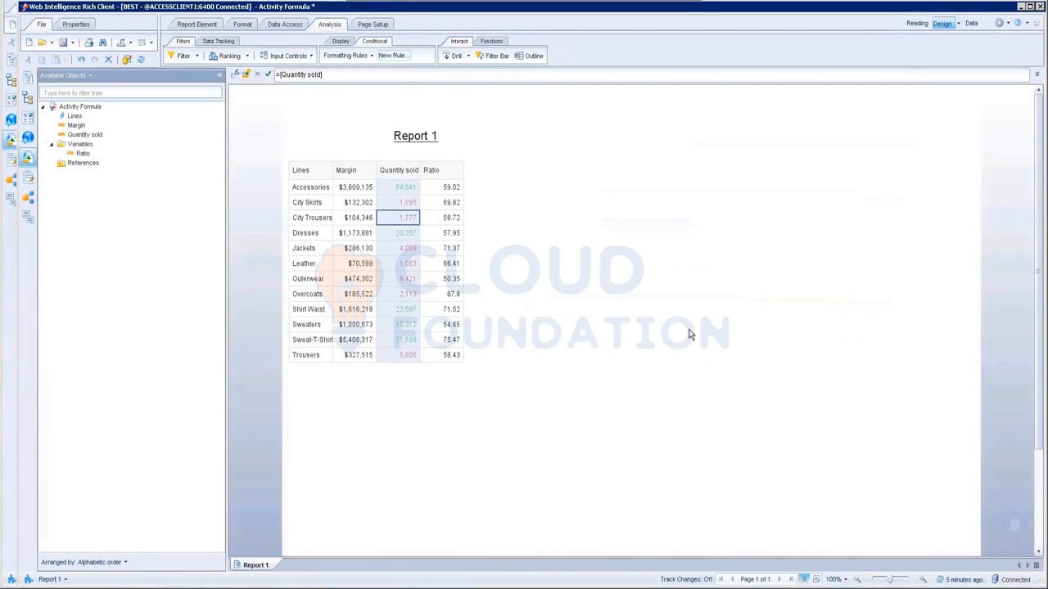
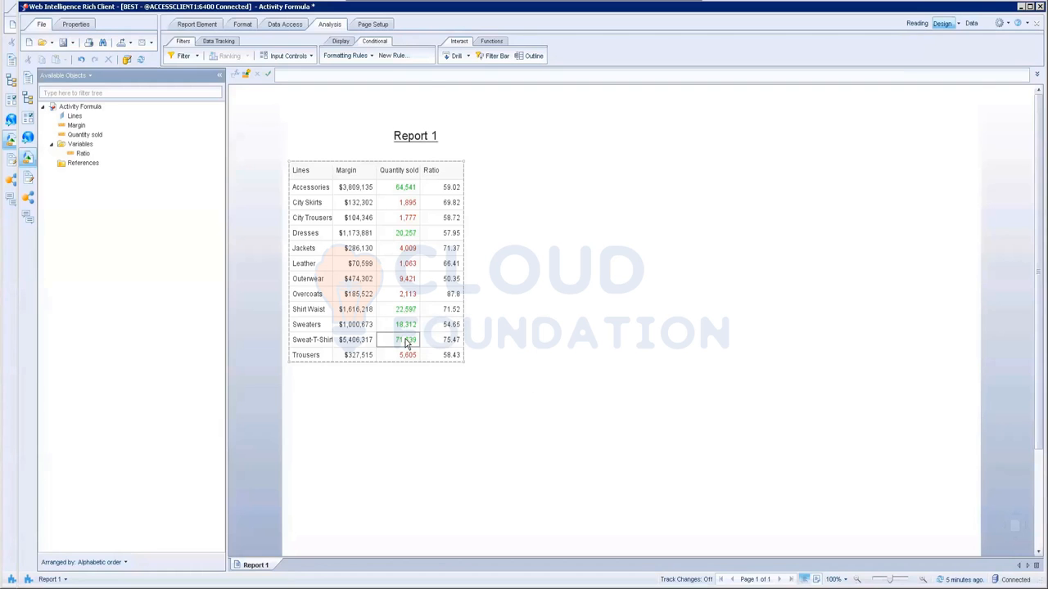
click(411, 264)
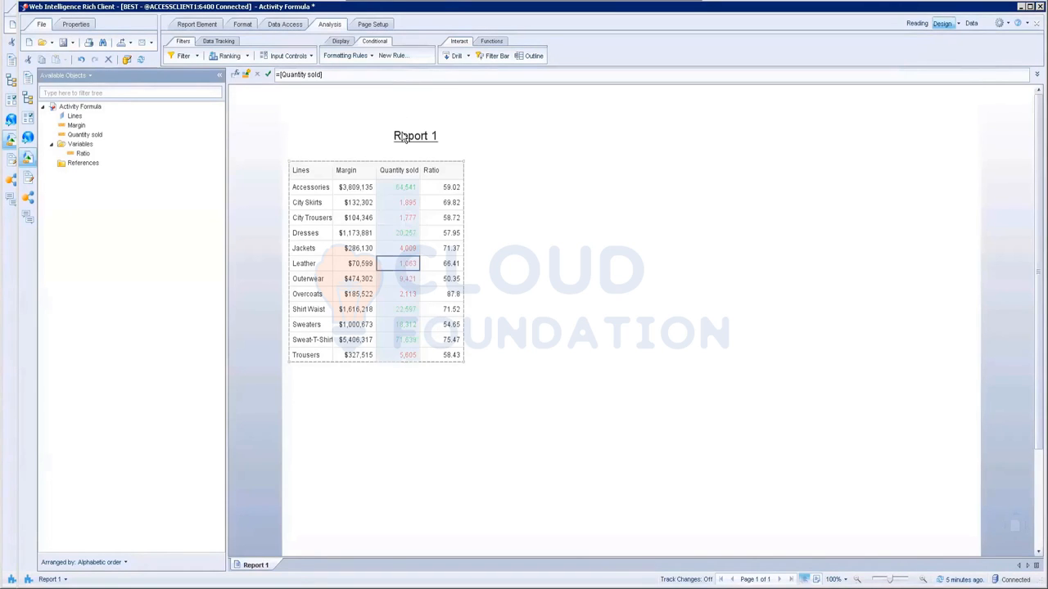
click(393, 55)
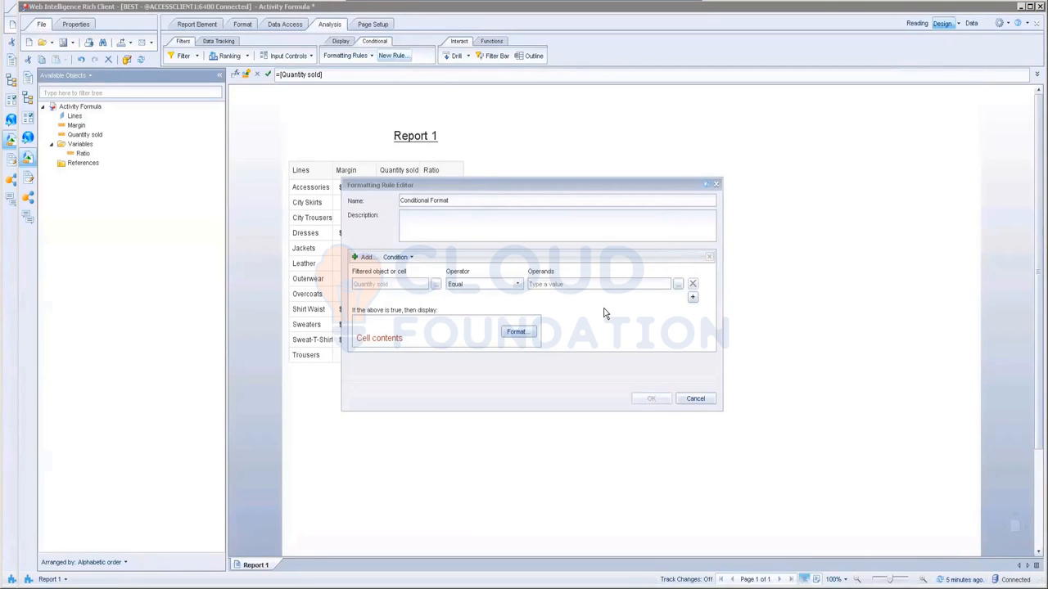
click(695, 399)
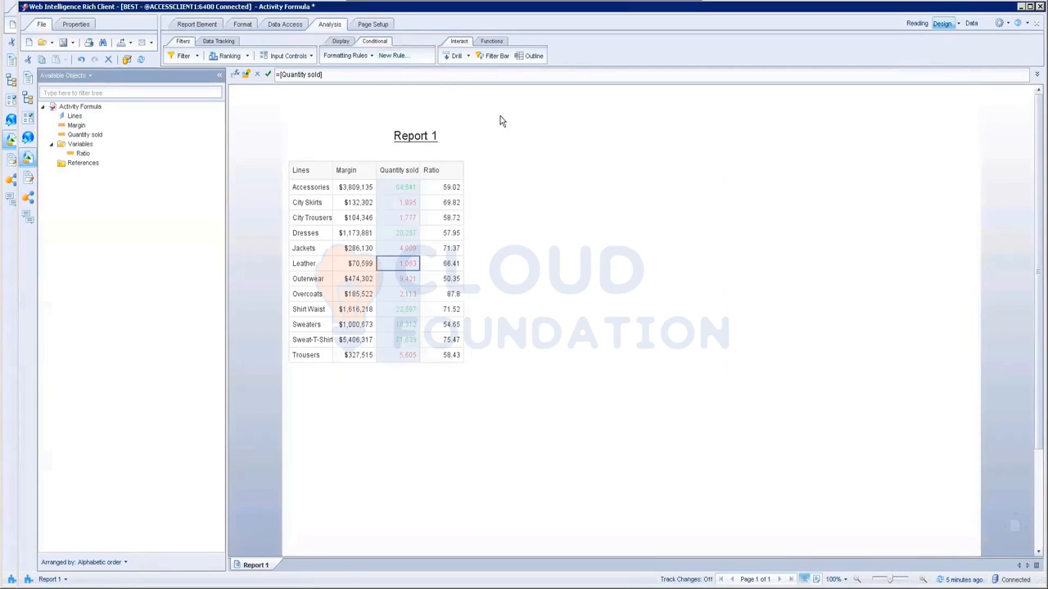
Step: Switch the Quantity range rule off for the Quantity sold column and enable it again among the managed formatting rules
click(367, 57)
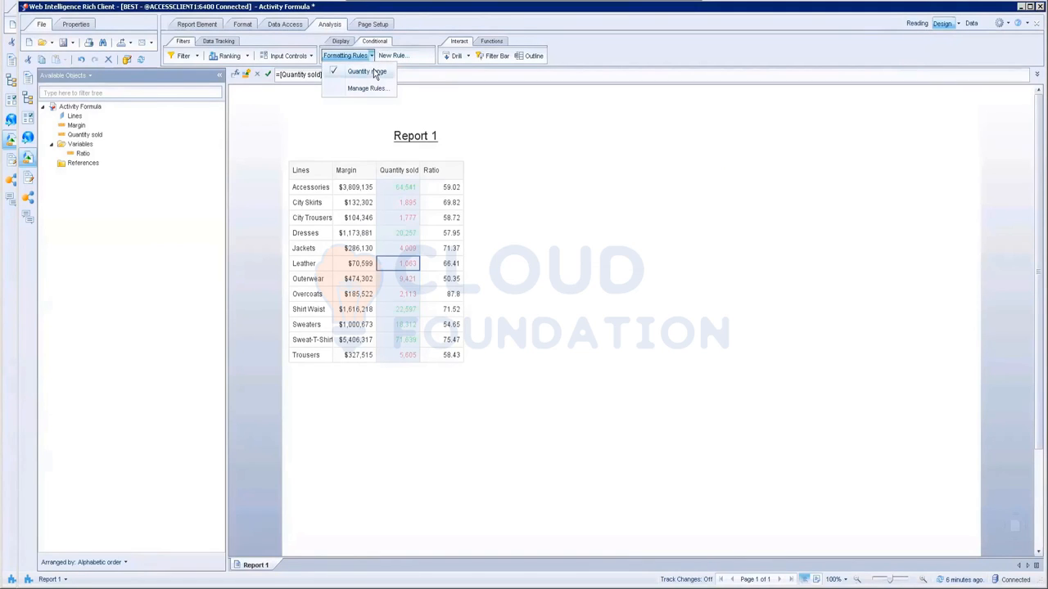
click(375, 72)
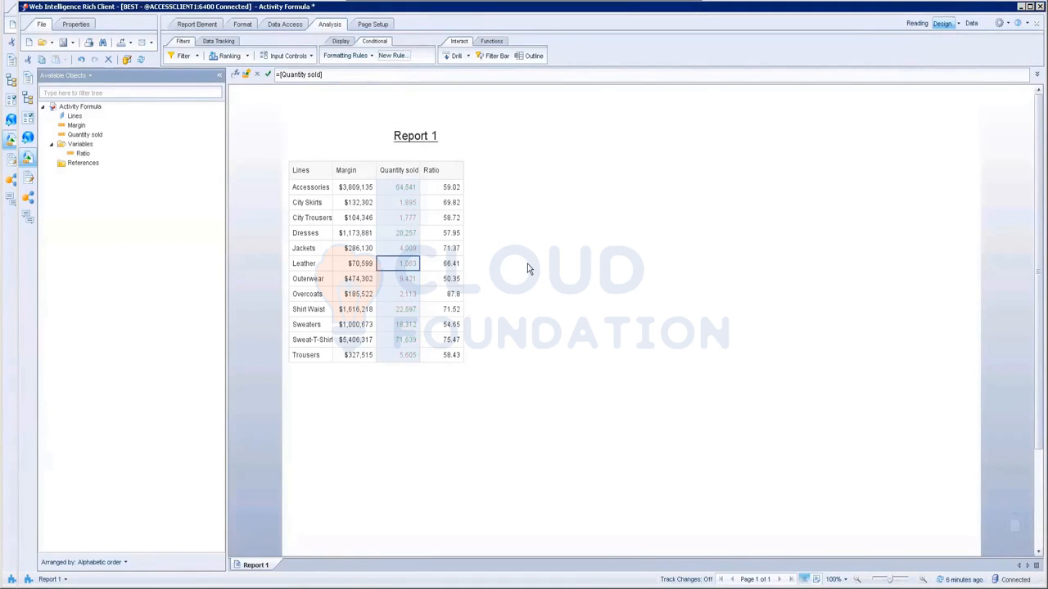
click(372, 57)
click(365, 89)
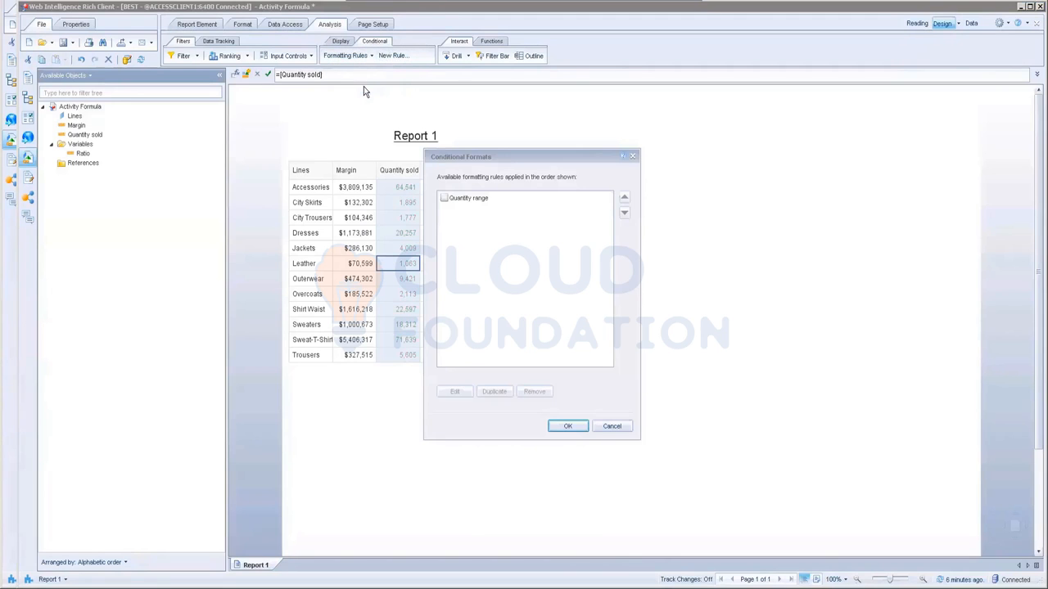
click(445, 198)
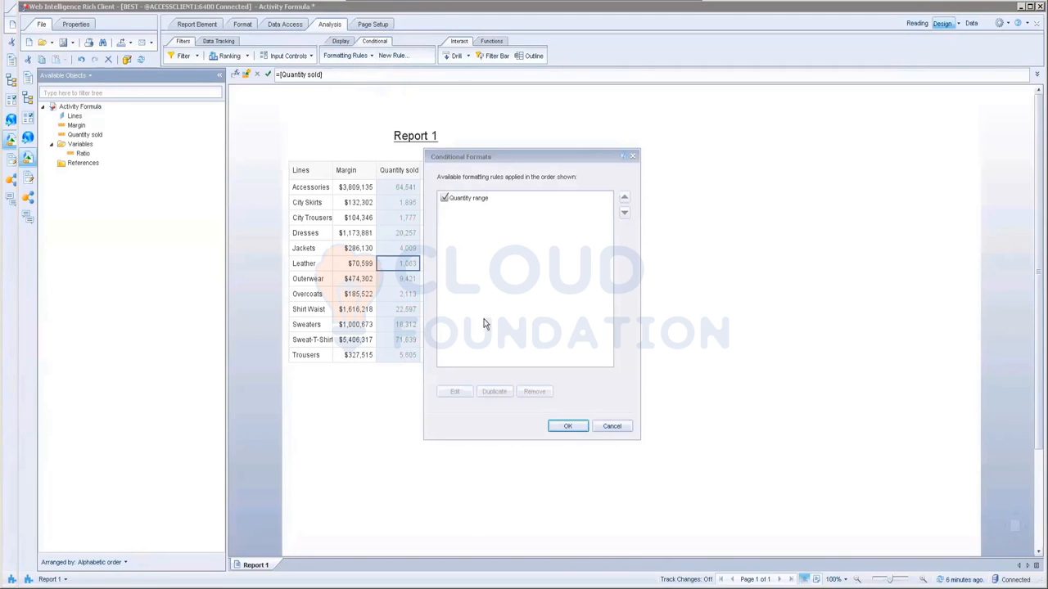
click(567, 426)
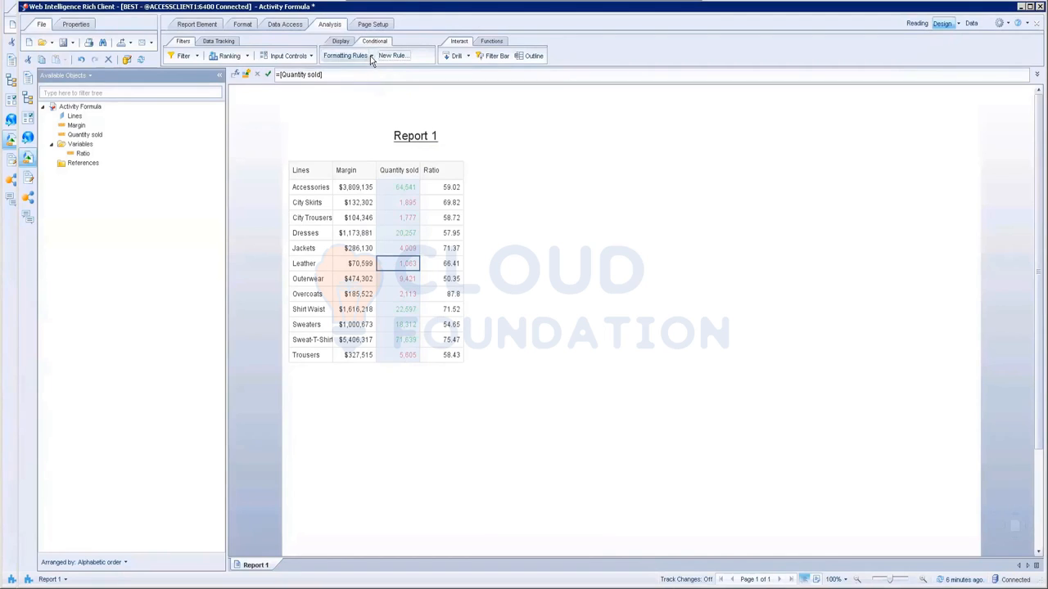
Step: Open the existing Quantity range formatting rule of the Quantity sold column for editing
click(371, 55)
click(370, 90)
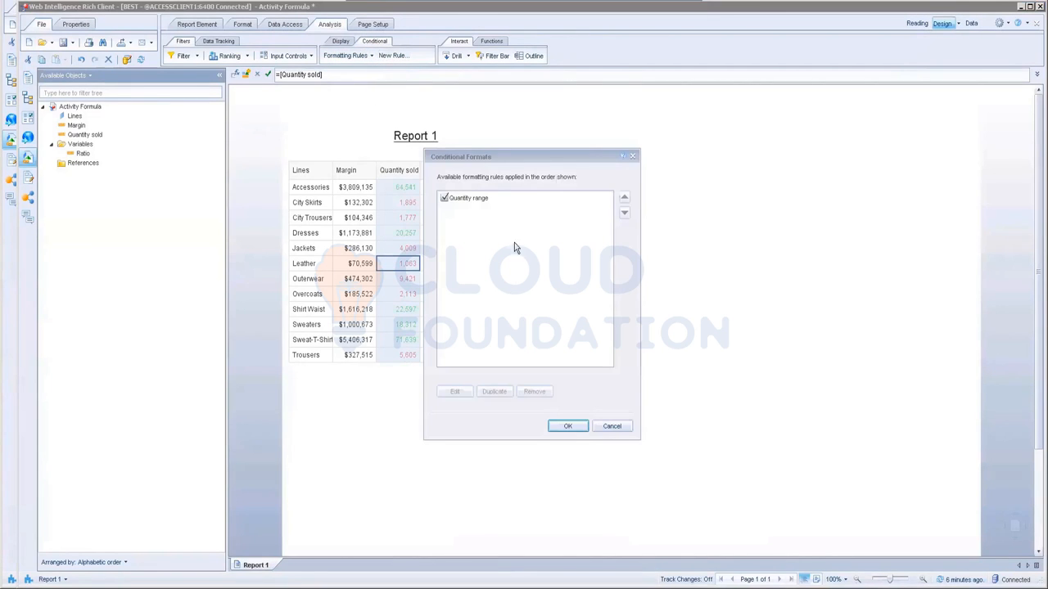
click(464, 201)
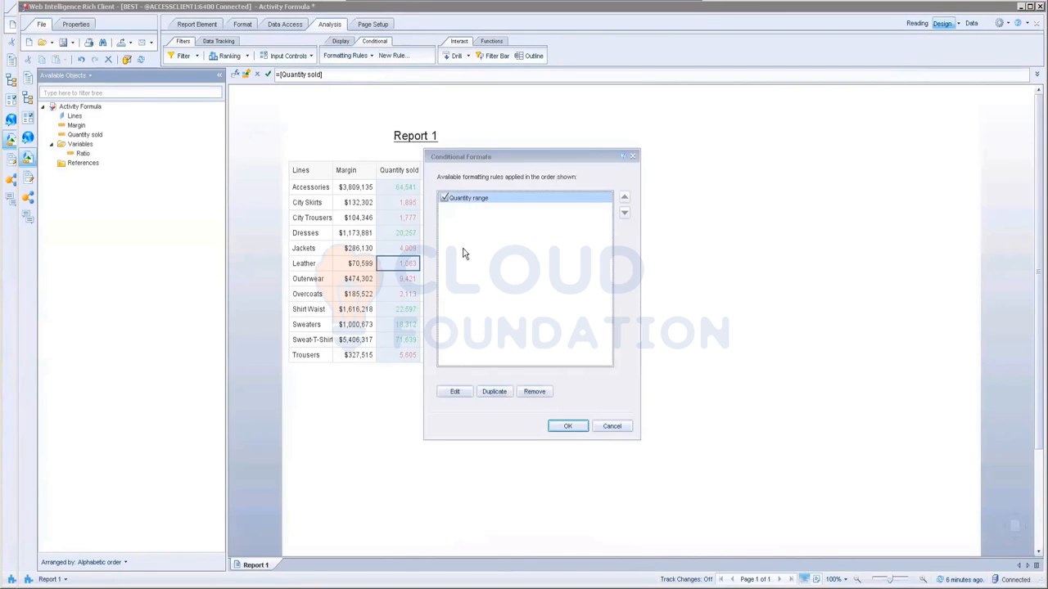
click(455, 392)
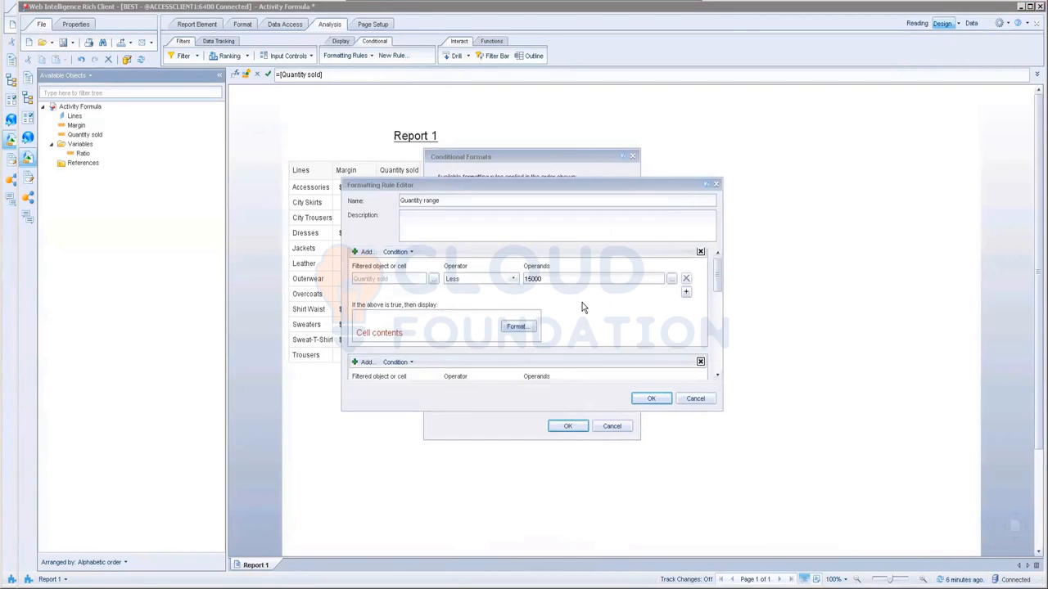
Step: Review the Quantity range sub-rules down to the last one and look through its available operators
scroll(583, 307, down, 3)
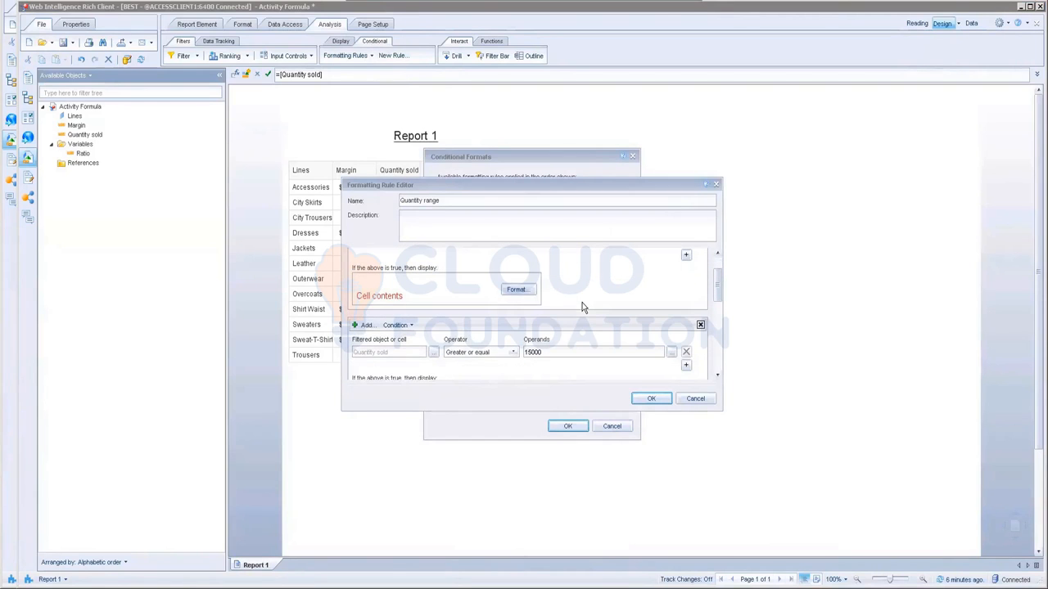
scroll(622, 303, down, 1)
drag(718, 290, 718, 308)
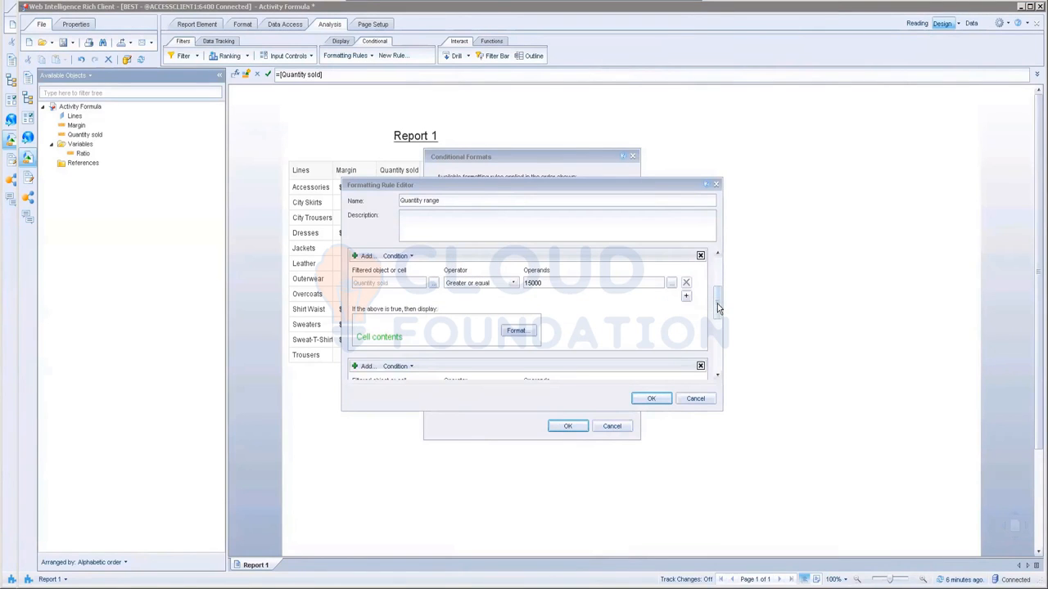
drag(718, 307, 722, 345)
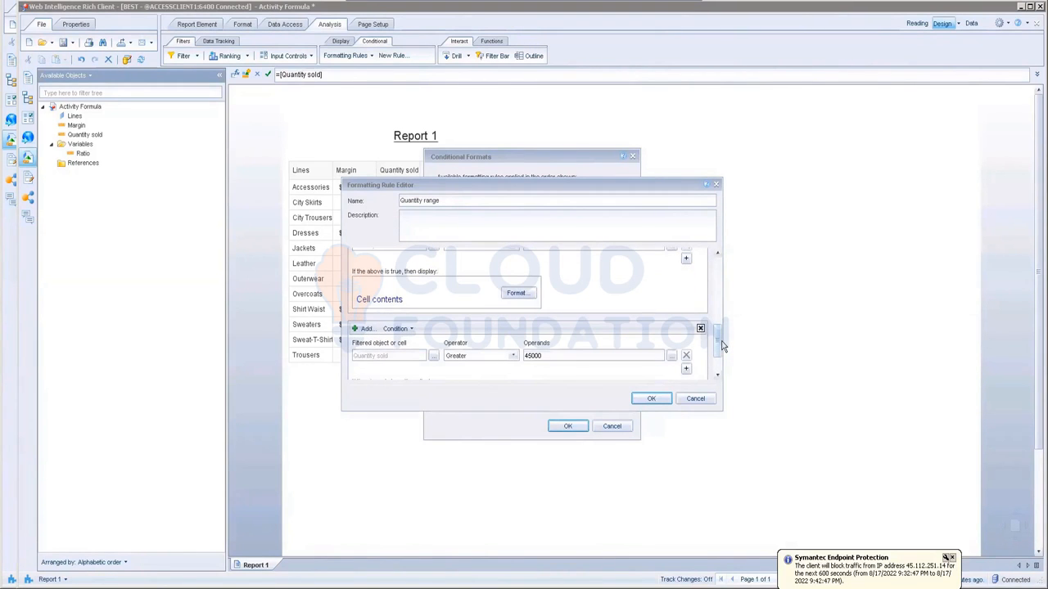
drag(722, 345, 724, 356)
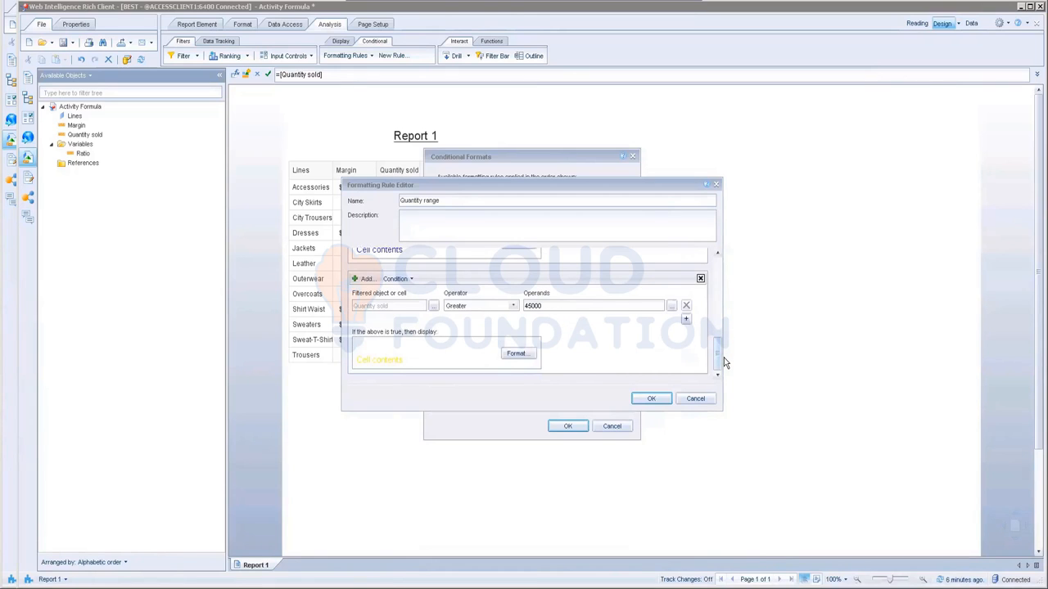
click(512, 306)
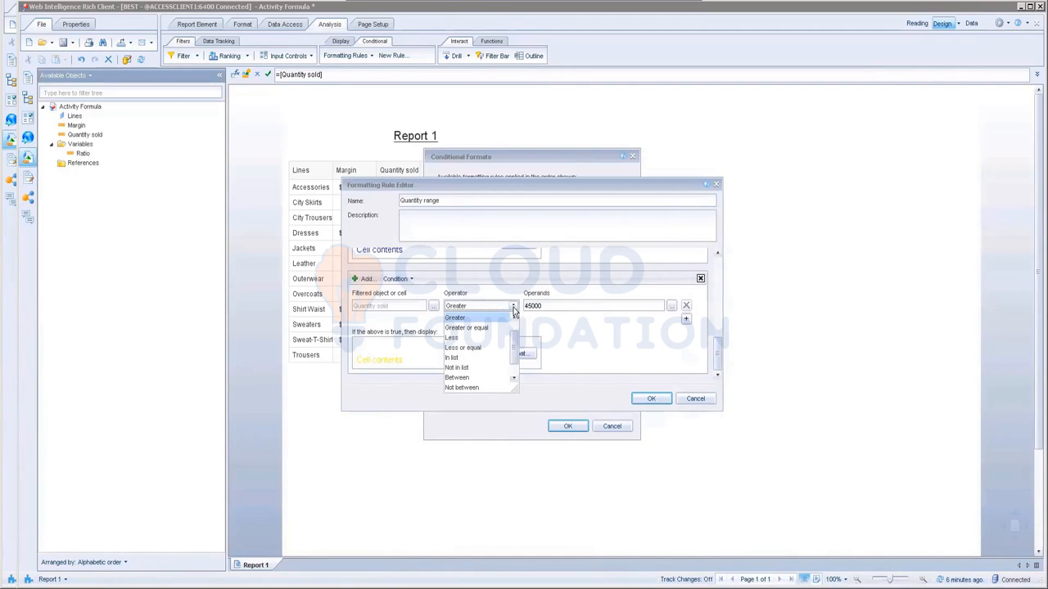
click(544, 325)
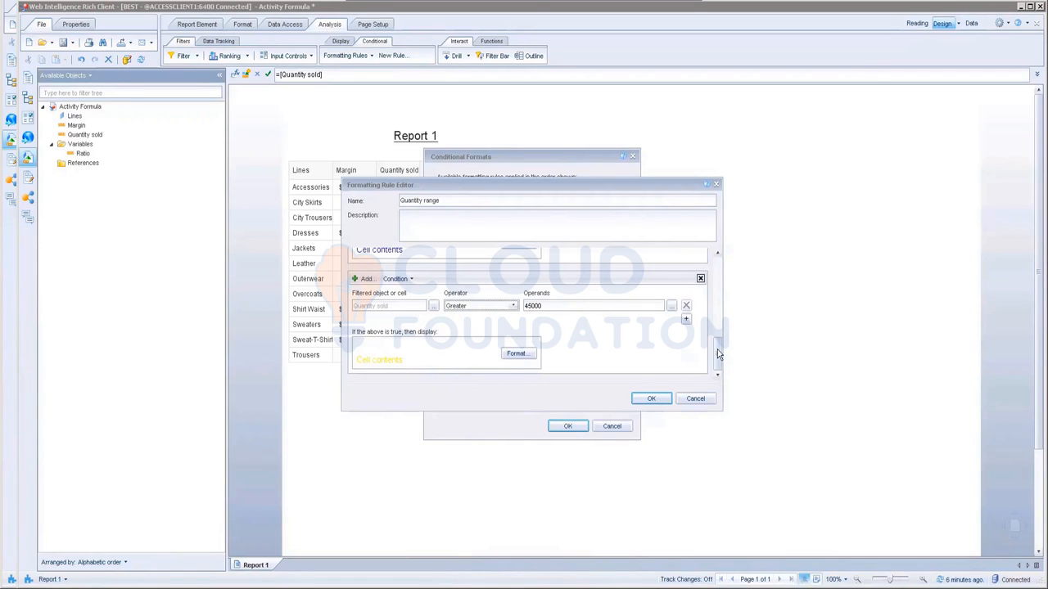
Step: Change the green sub-rule of the Quantity range rule to the Between operator with operands 15000 and 45000
drag(717, 352, 723, 290)
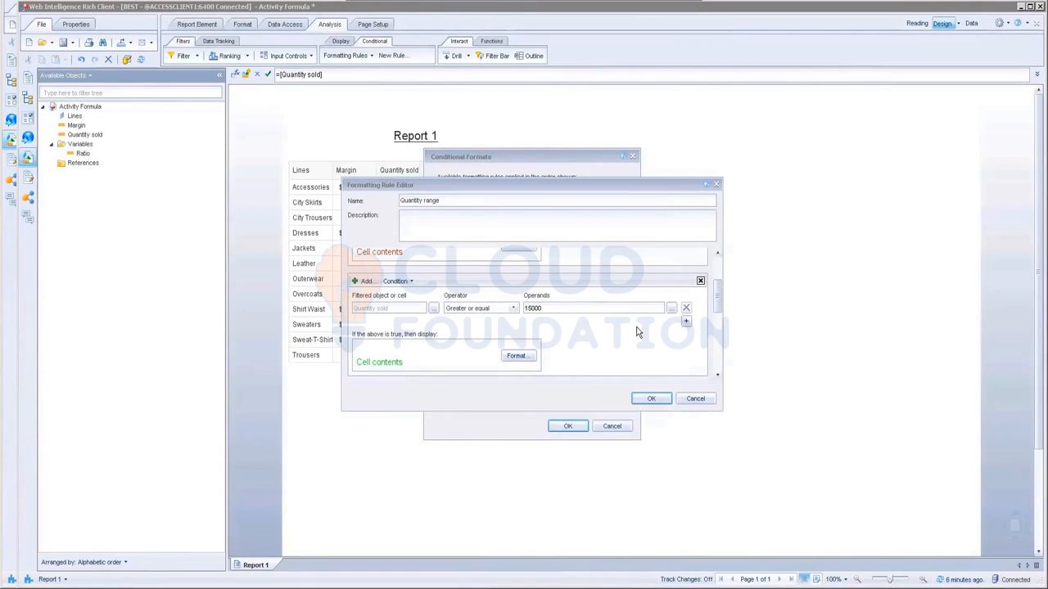
click(514, 308)
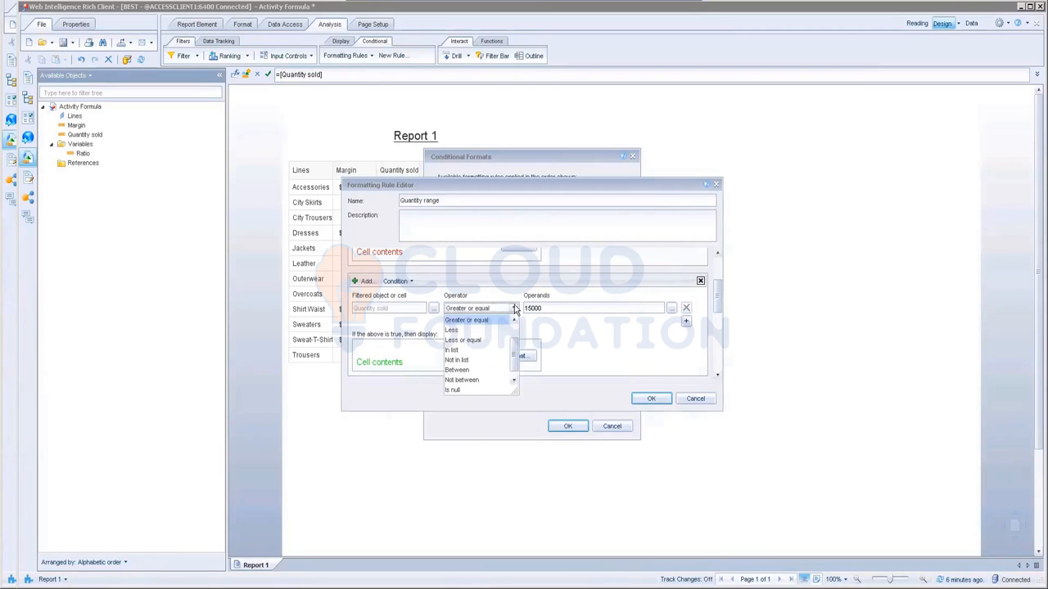
click(457, 370)
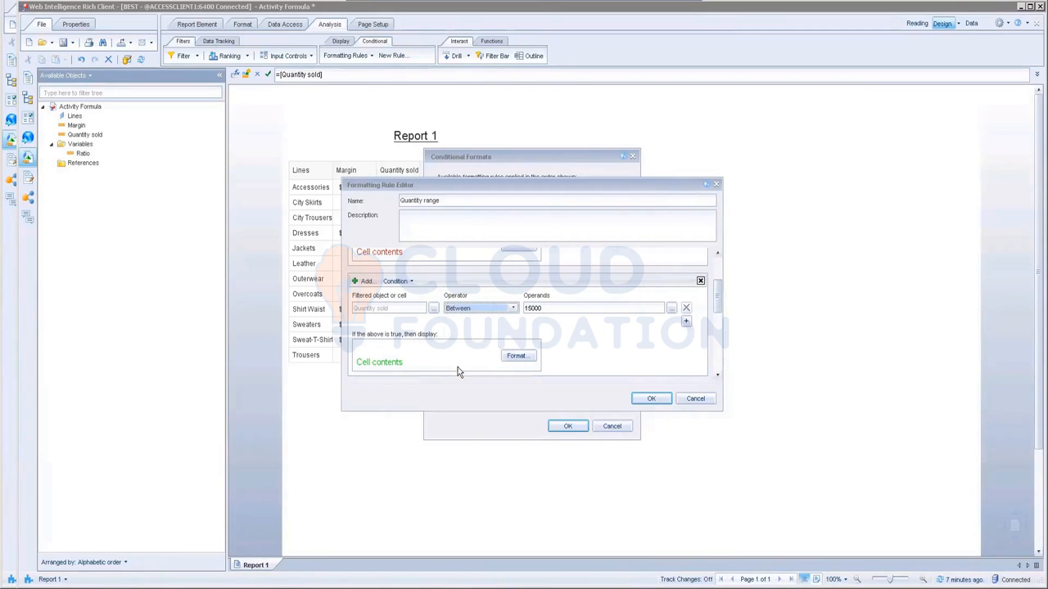
click(557, 310)
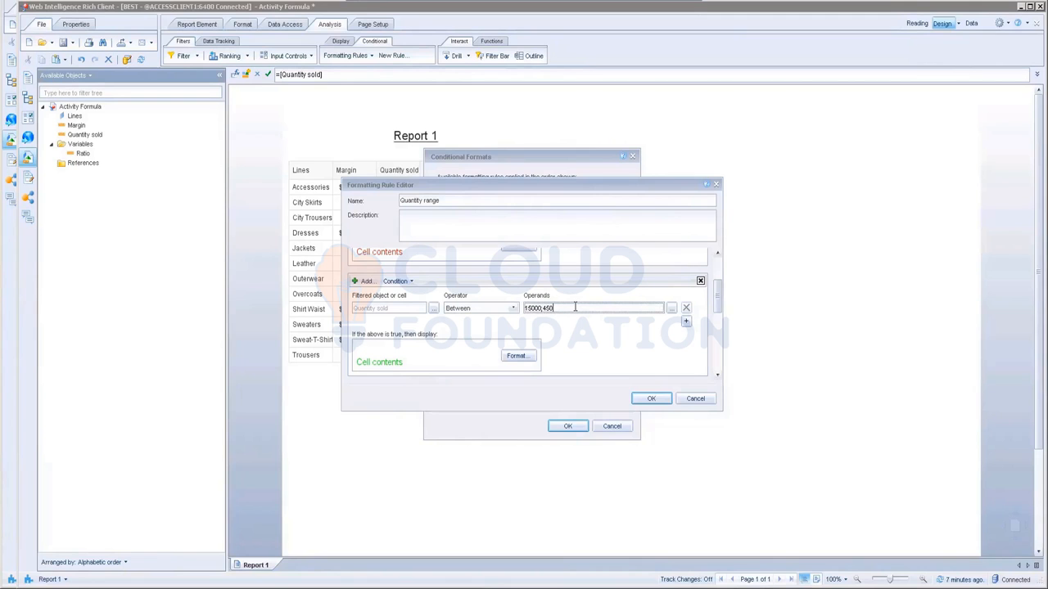
Step: Check the remaining Quantity range sub-rules and apply the edited rule to the Quantity sold column
scroll(608, 342, down, 3)
drag(718, 303, 709, 379)
click(658, 399)
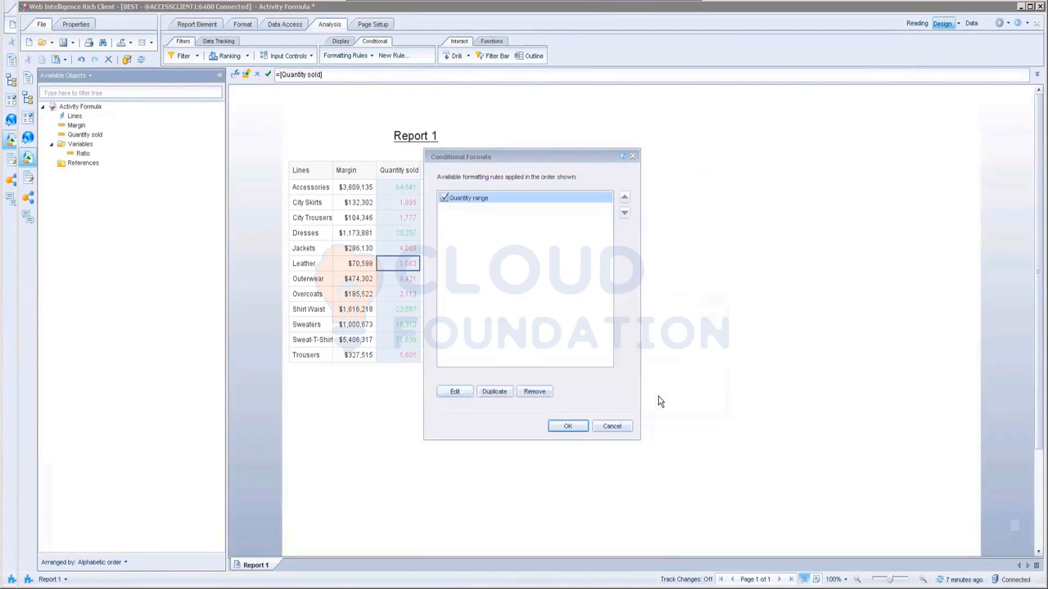
click(567, 426)
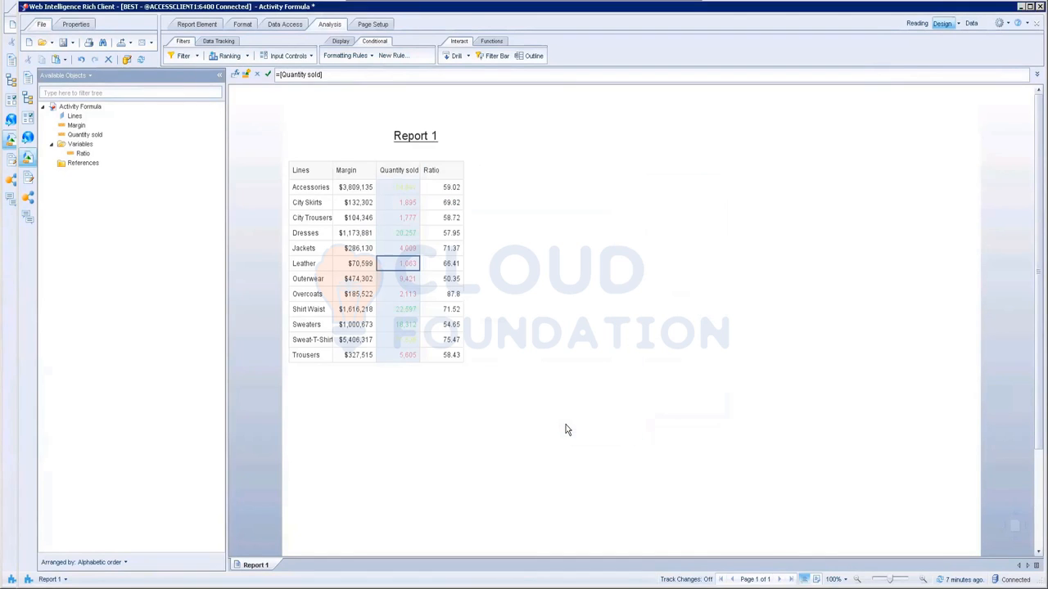
click(538, 247)
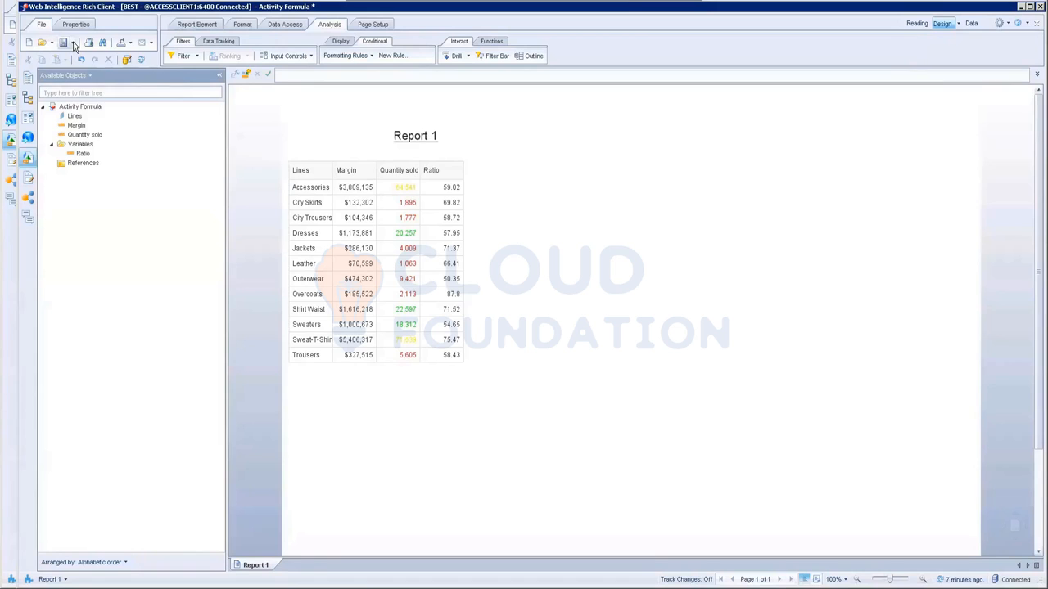
Step: Save the report to Enterprise as "Alerter Activity" and switch to the Word lab document to check the saving instructions and expected table
click(73, 43)
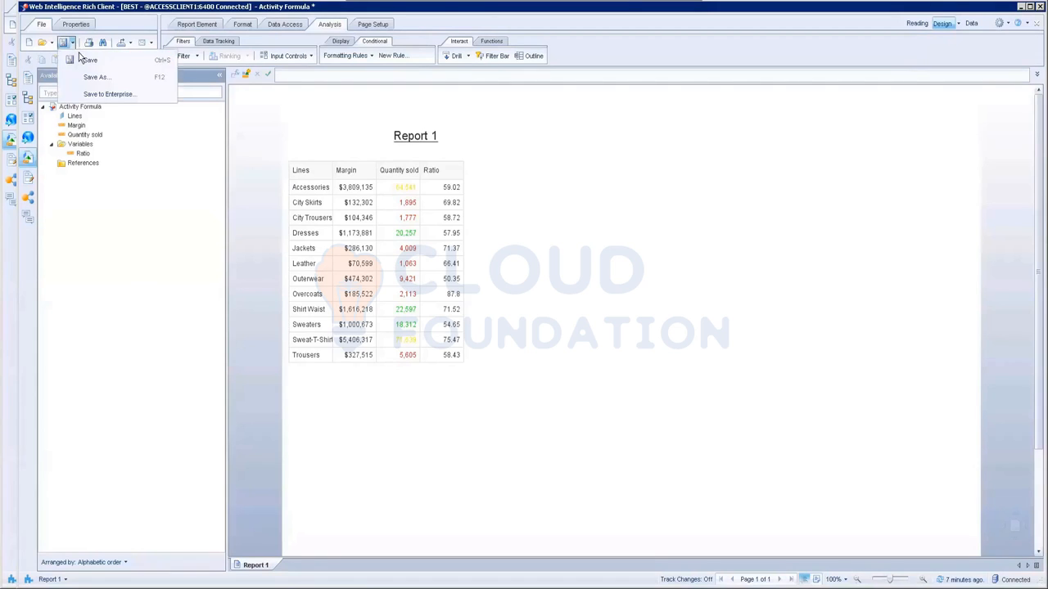
click(88, 97)
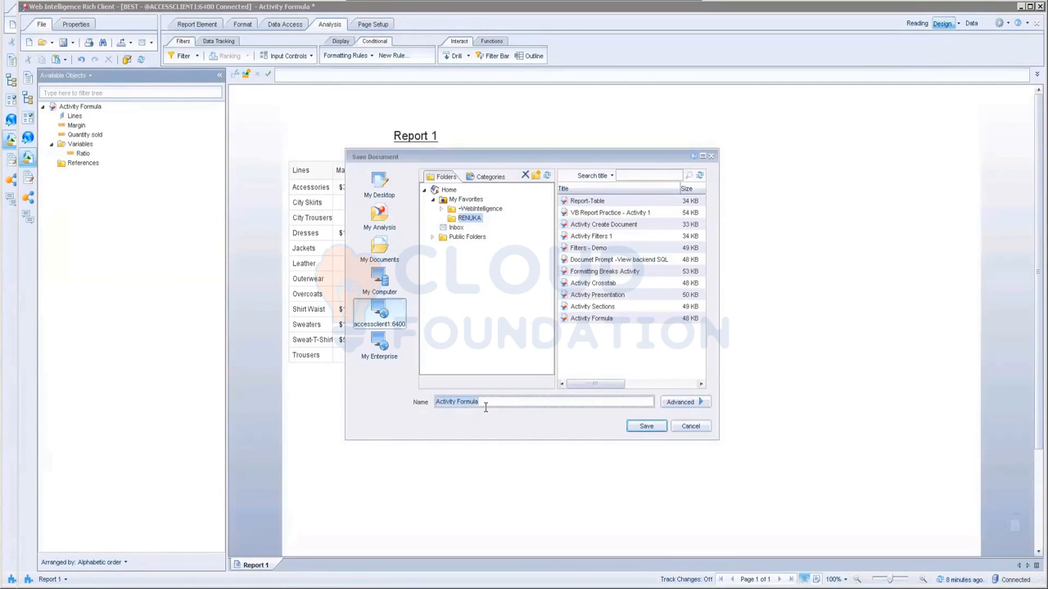
text(Alerter Activit)
click(643, 426)
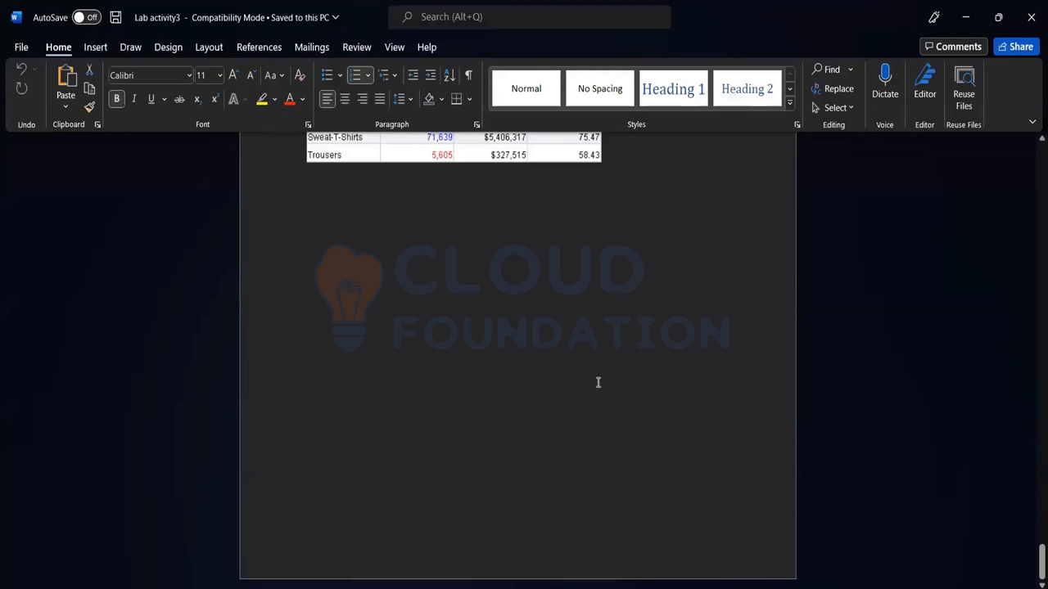
scroll(596, 382, up, 5)
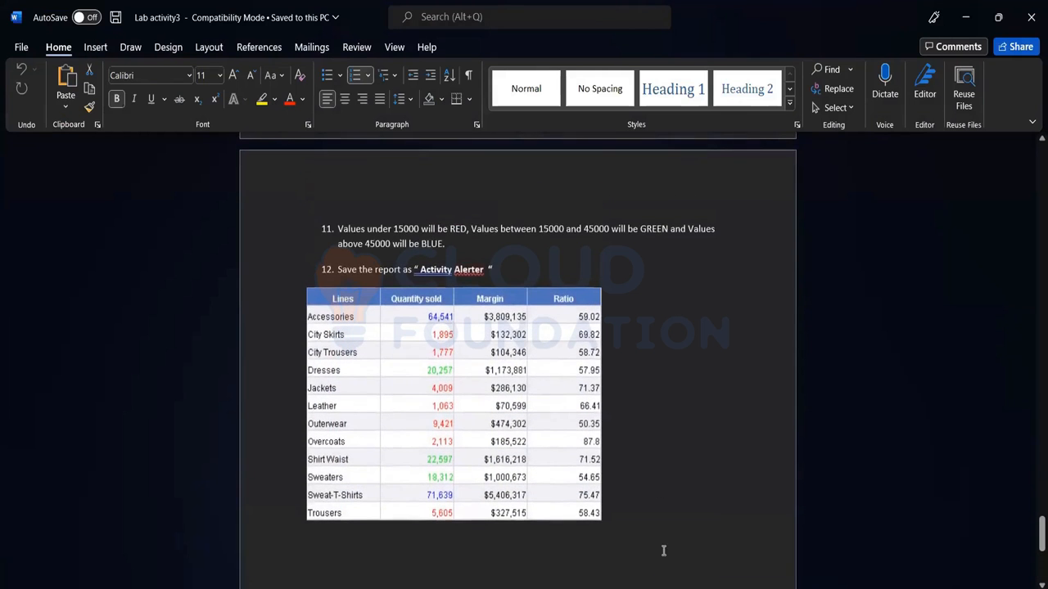